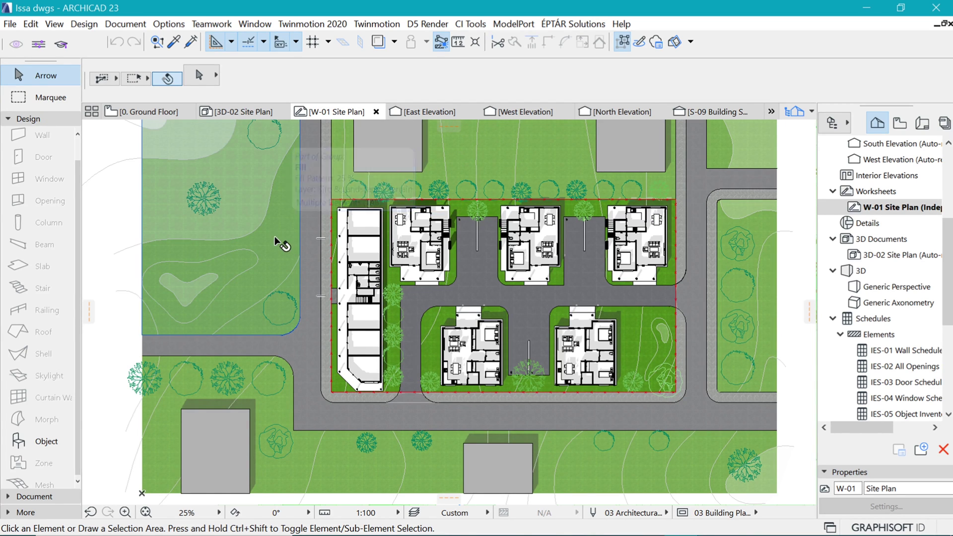
Step: Examine the contour splines and tree objects of the finished site plan worksheet by selecting them one at a time
click(258, 264)
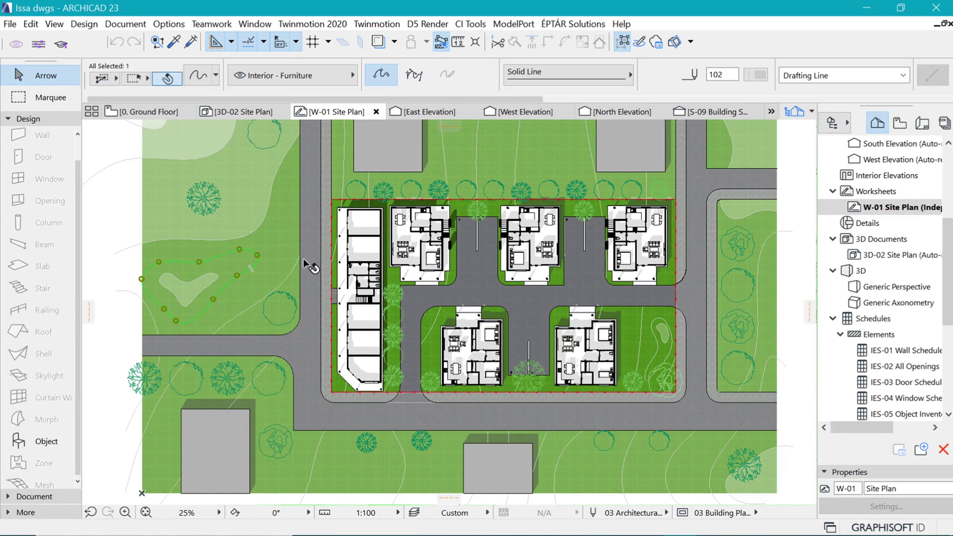
click(293, 271)
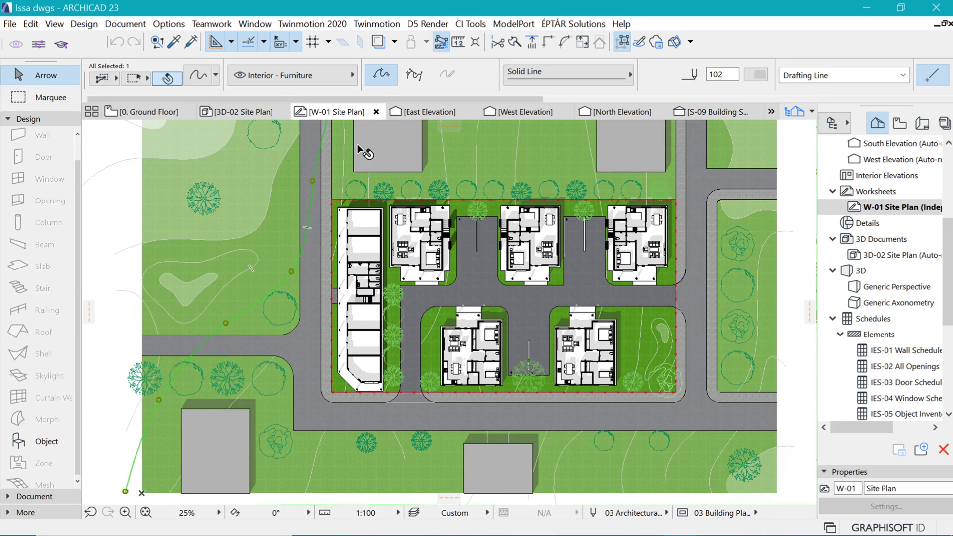
scroll(235, 224, down, 1)
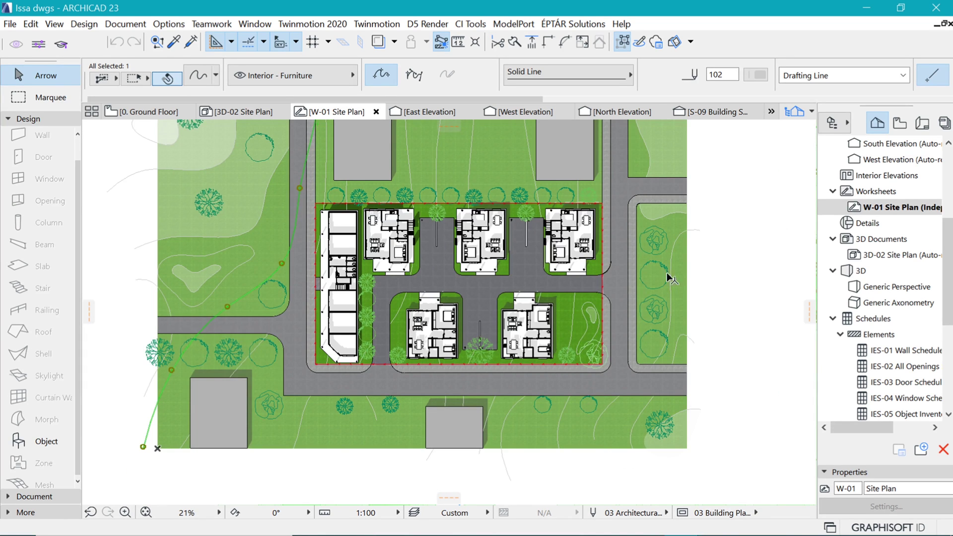
scroll(303, 324, up, 1)
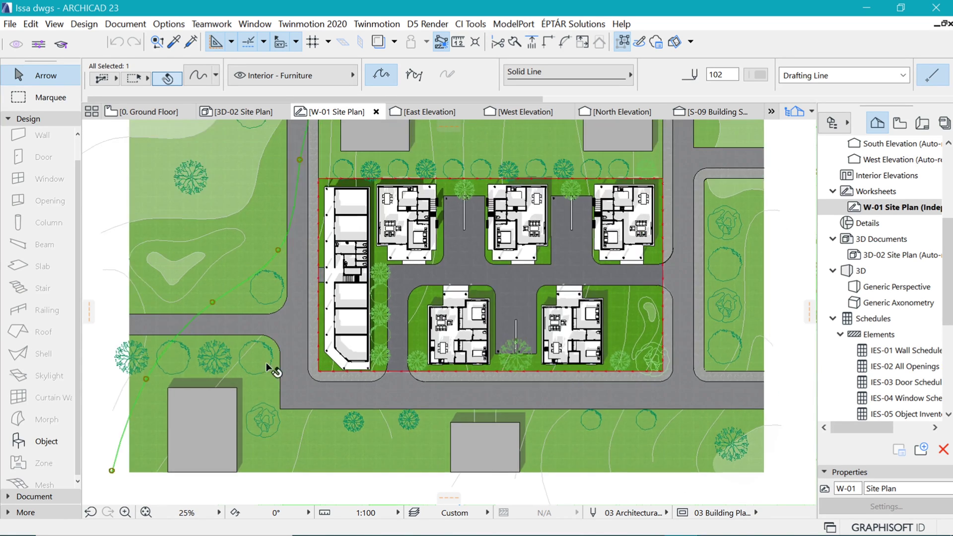
click(270, 365)
click(269, 287)
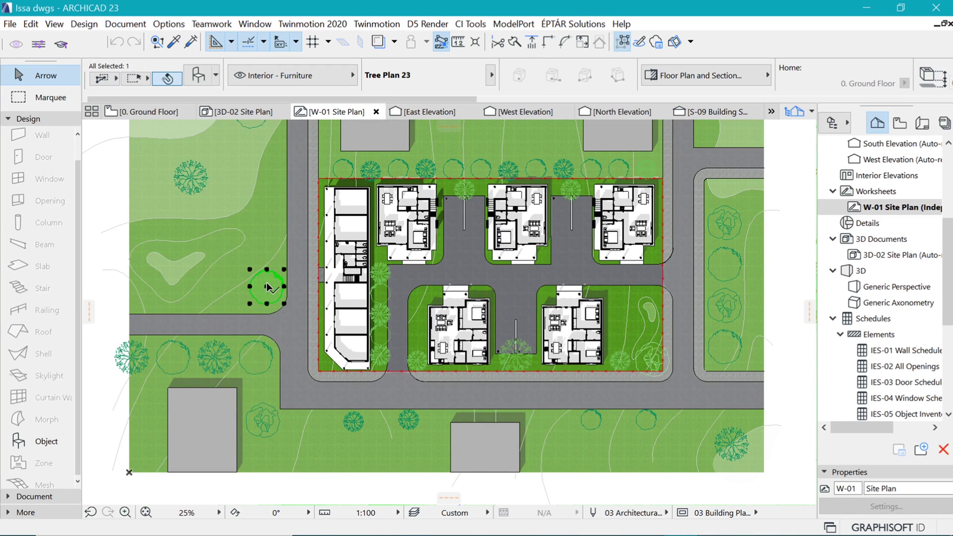
click(408, 419)
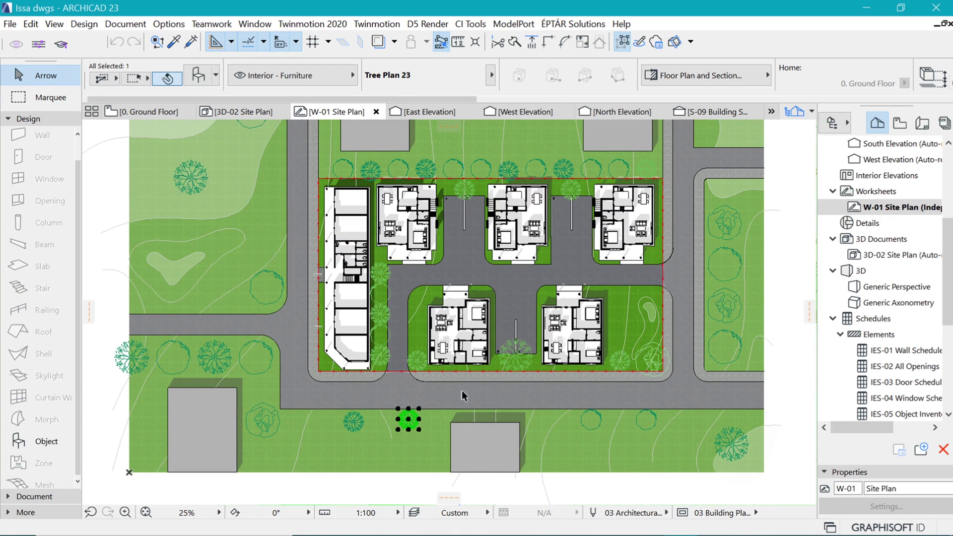
Step: Inspect the paver fill between the road and the shop building, including its fill type
scroll(325, 389, up, 10)
click(341, 255)
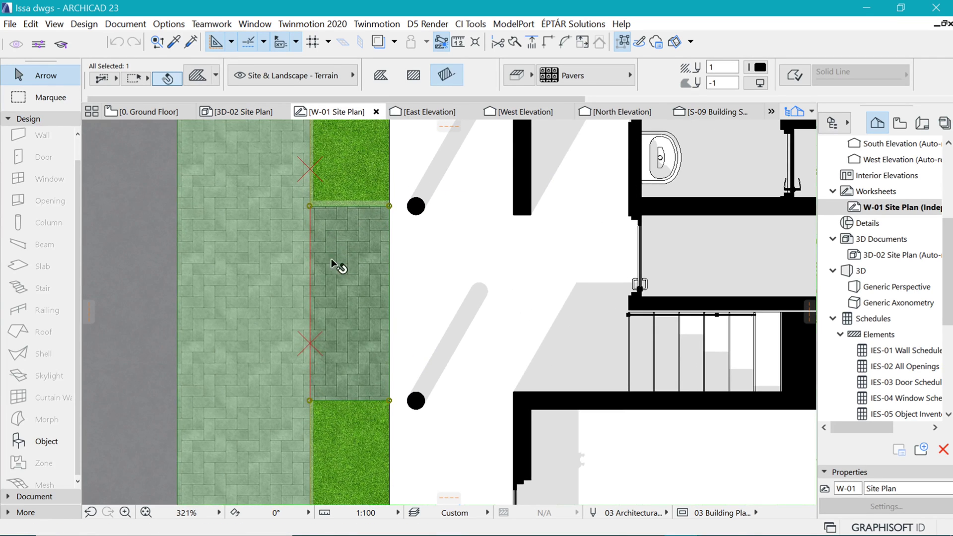
scroll(338, 279, up, 1)
scroll(320, 222, down, 2)
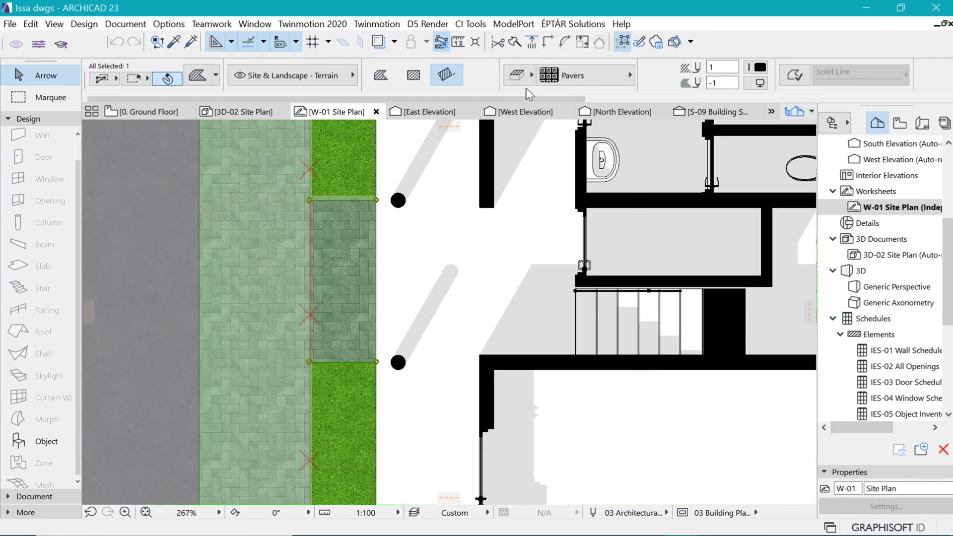
click(571, 75)
click(576, 455)
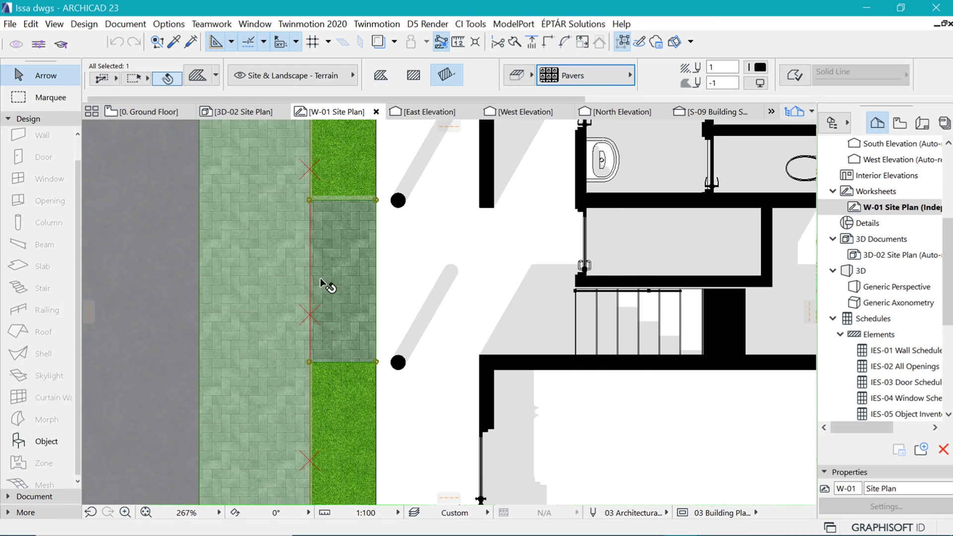
click(398, 251)
scroll(331, 251, up, 1)
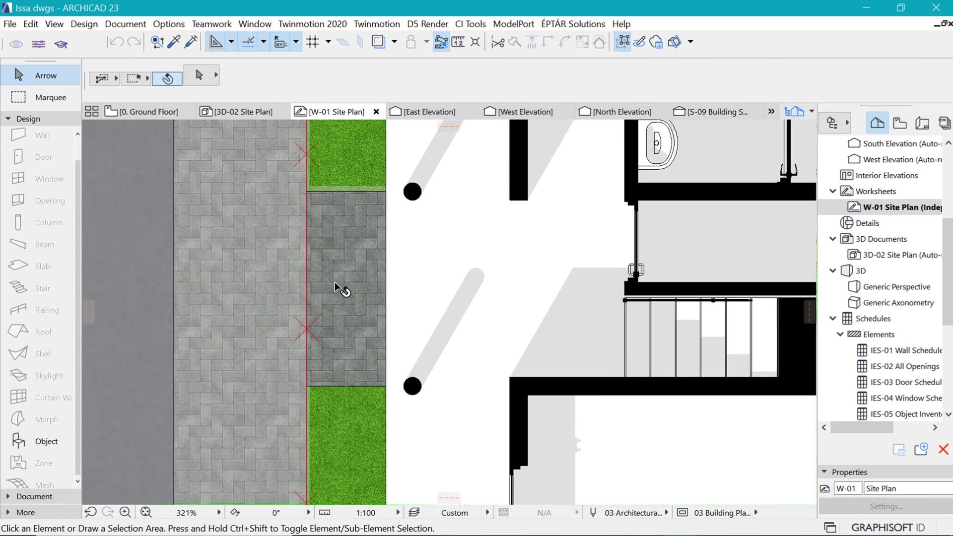
scroll(268, 278, down, 14)
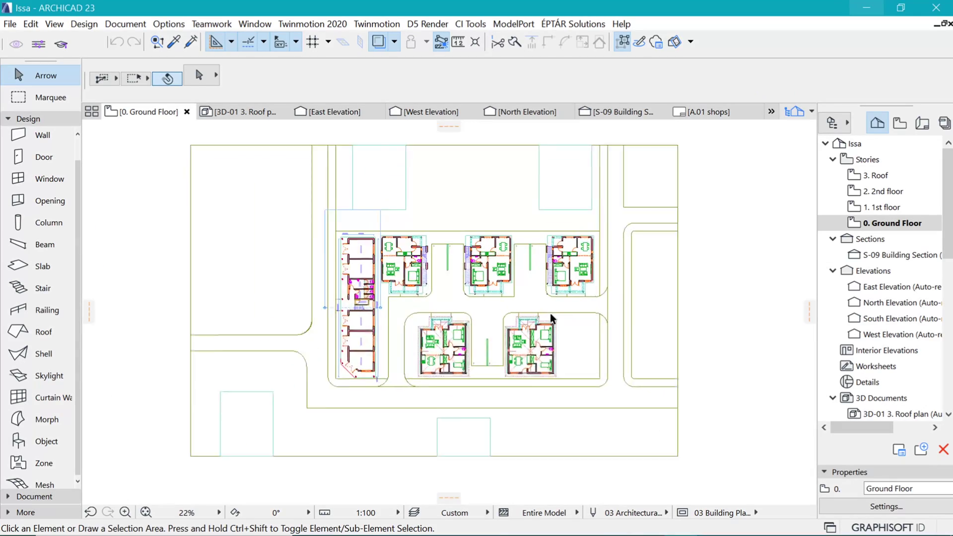
Step: Examine the terrain meshes around the buildings on the ground floor plan of the Issa project
scroll(550, 314, up, 2)
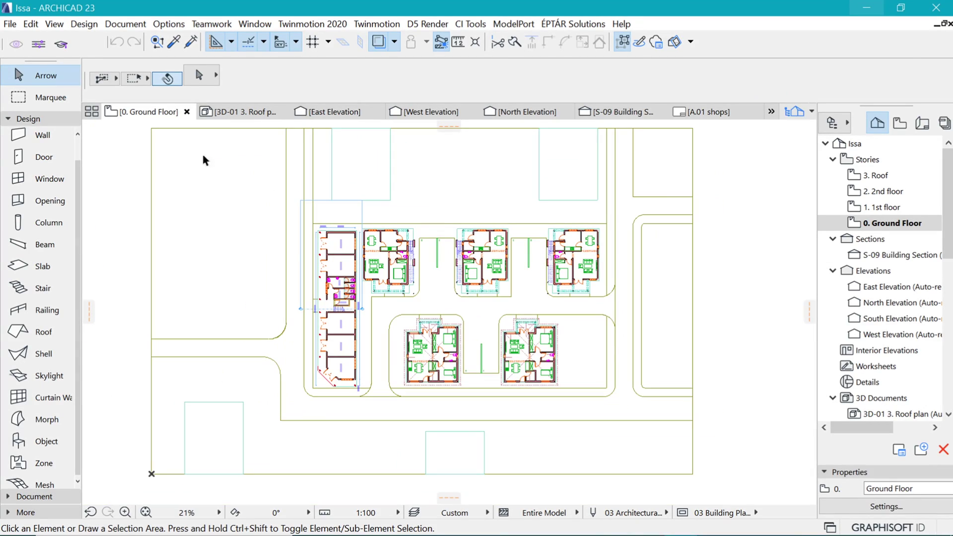
click(202, 154)
click(426, 188)
click(665, 278)
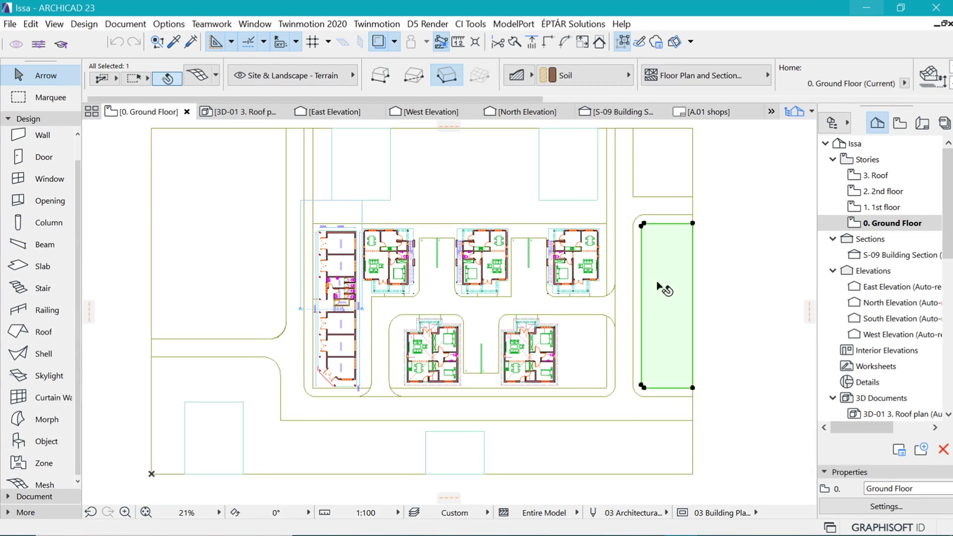
click(618, 447)
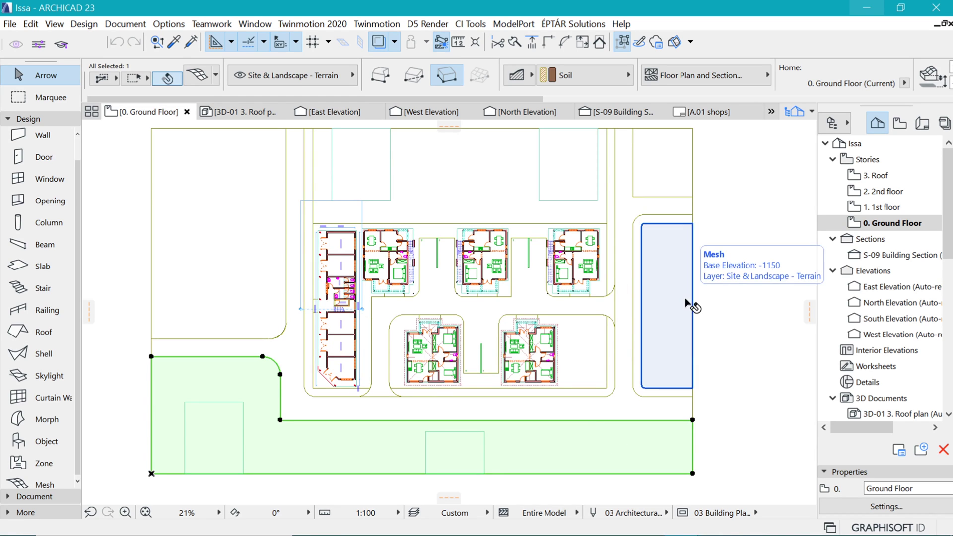
click(716, 306)
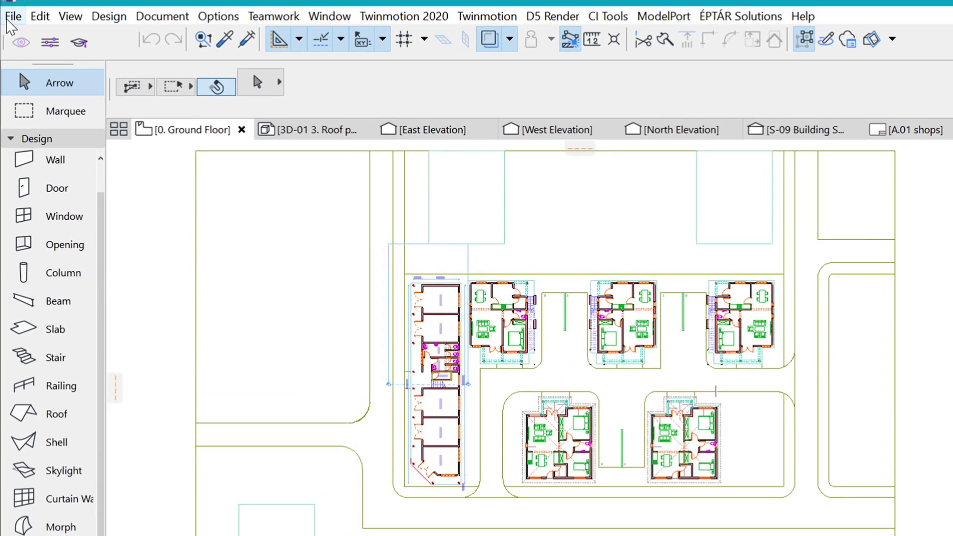
Step: Add the Photoshop lib folder from the Arch directory to the project's loaded libraries
click(10, 24)
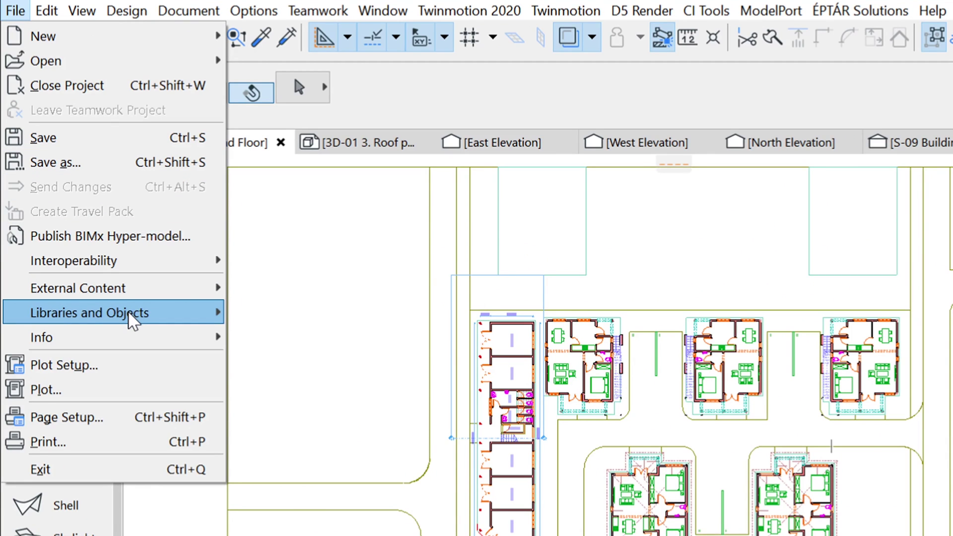
mouse_move(133, 315)
click(423, 314)
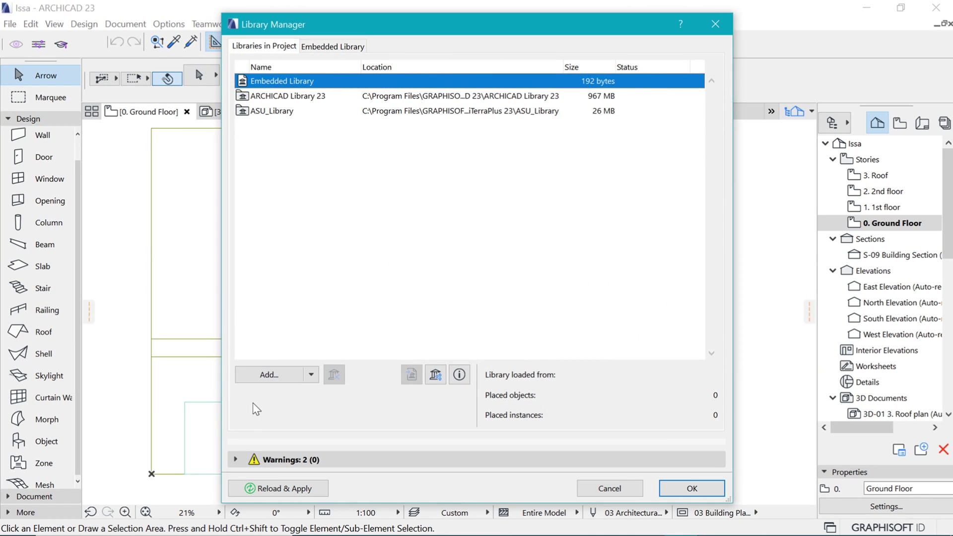
click(269, 377)
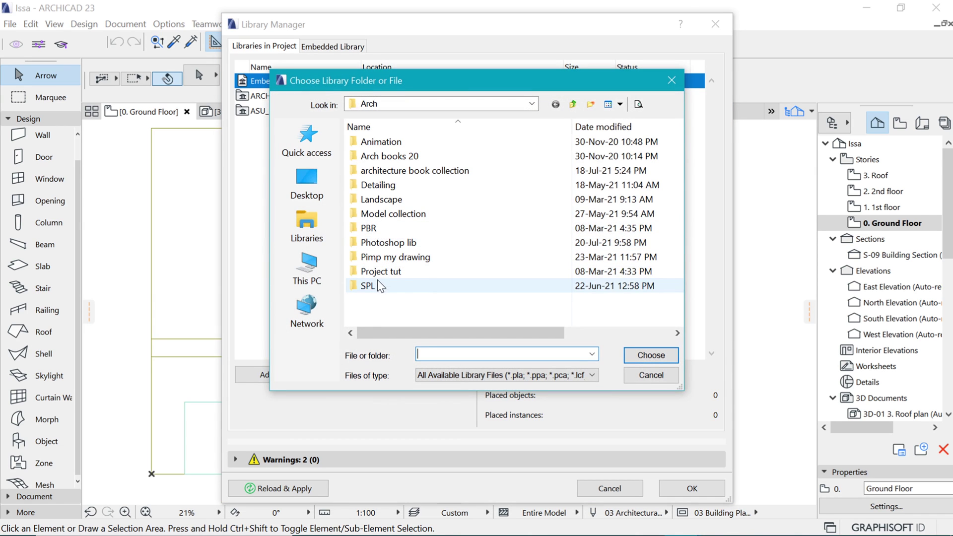
click(388, 245)
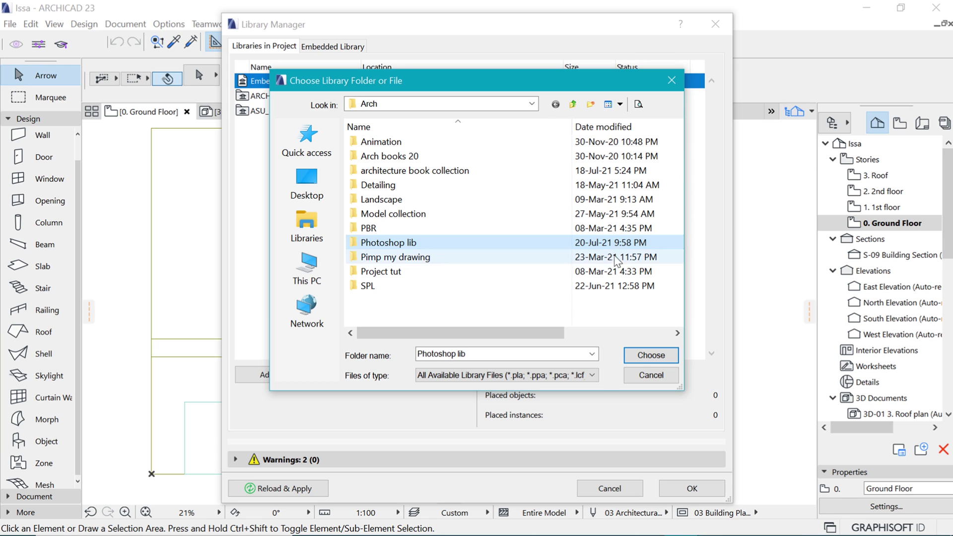
click(655, 356)
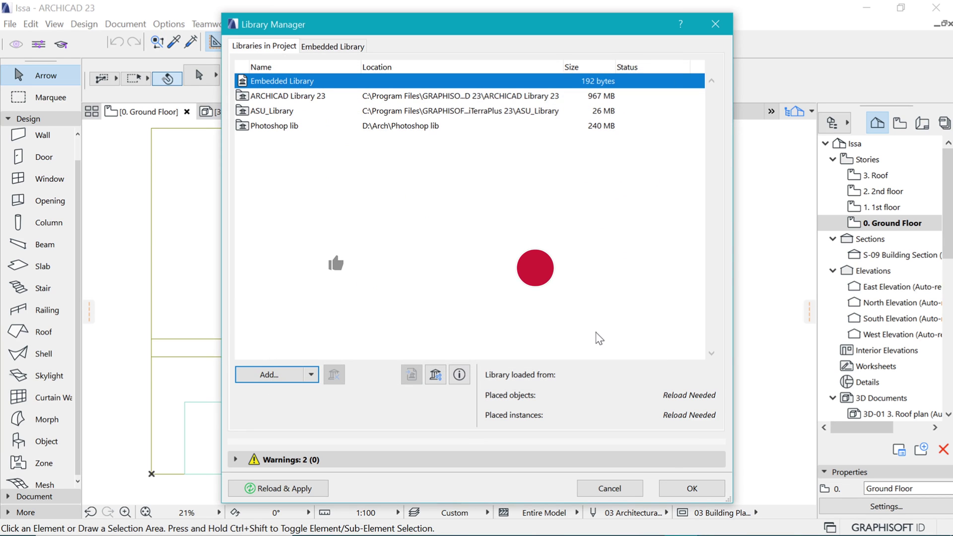
click(692, 495)
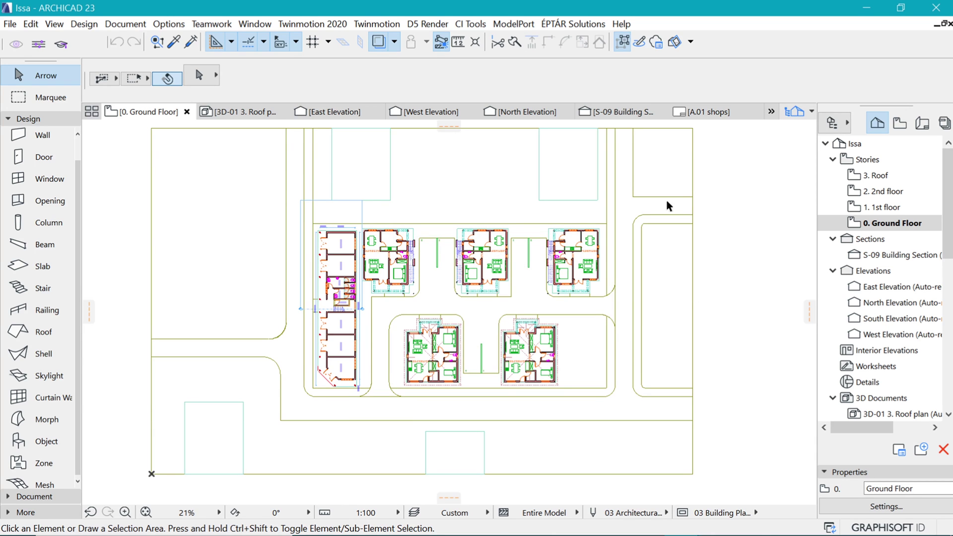
Step: Create a new image fill named Grass cover in the fill attributes
click(175, 28)
mouse_move(191, 36)
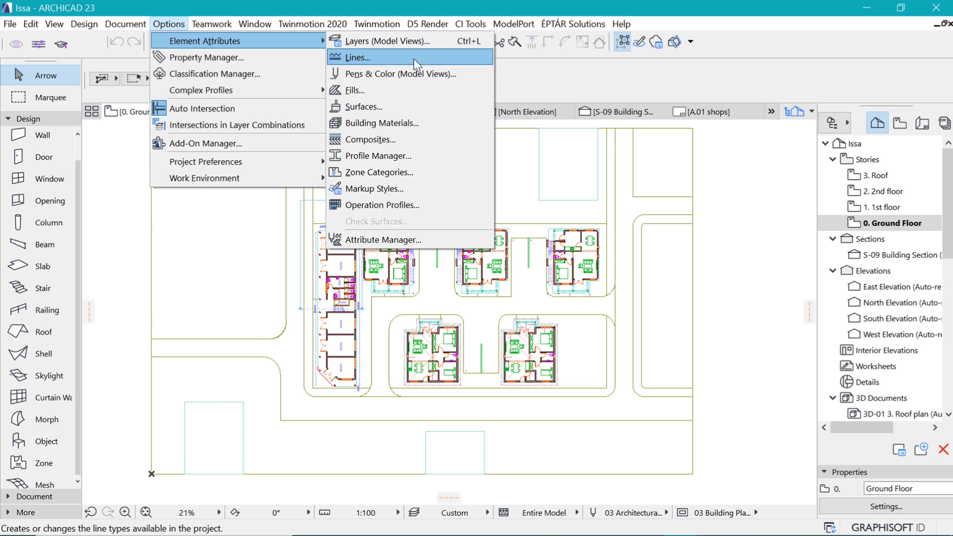
click(371, 91)
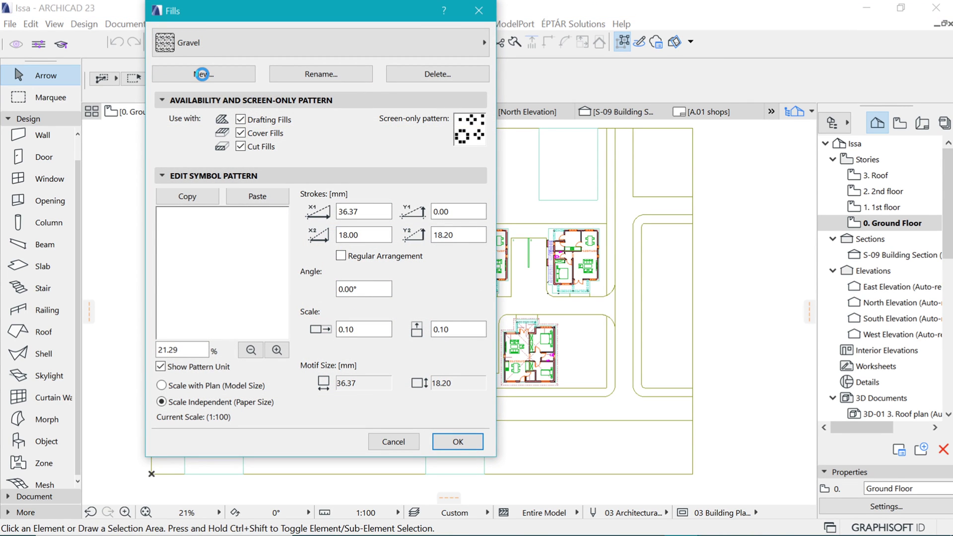
click(202, 74)
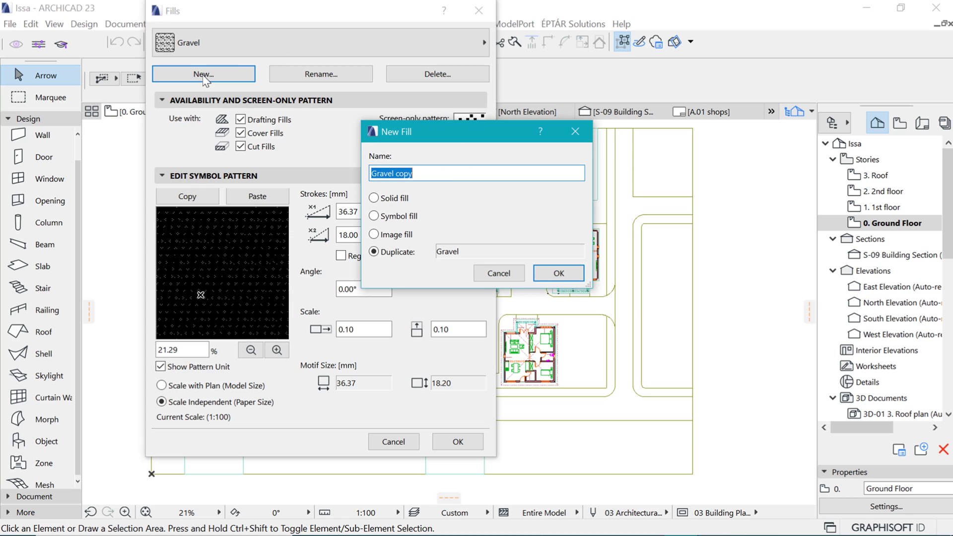
click(376, 235)
text(Grass)
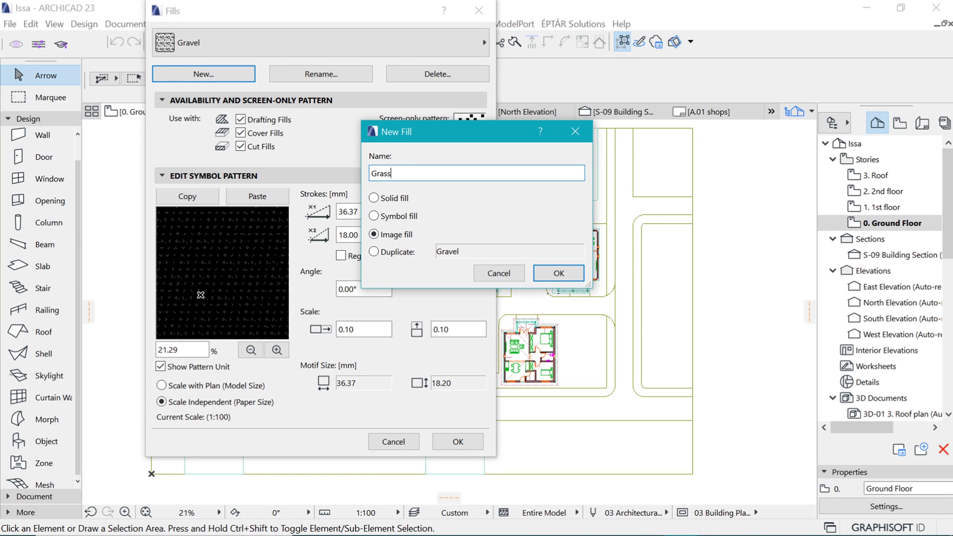
text( cover)
key(Return)
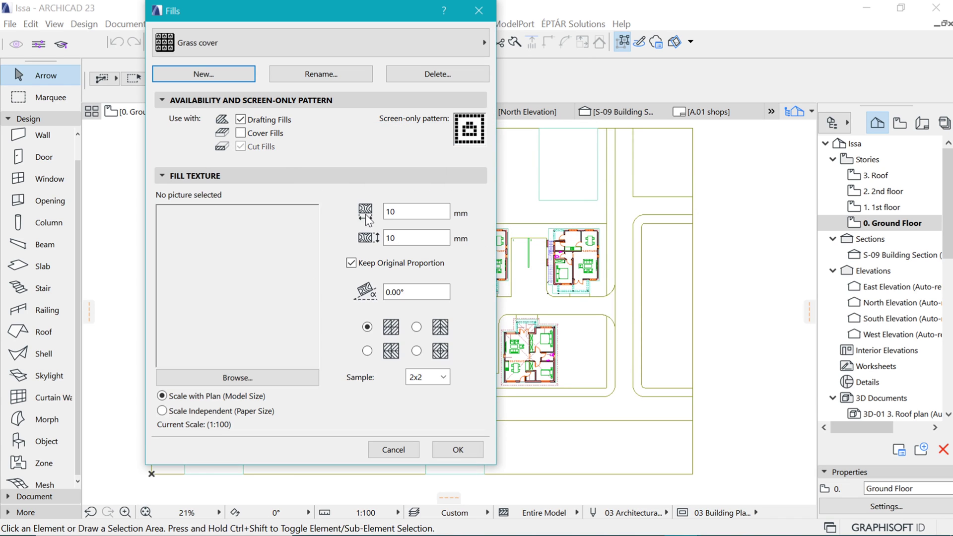
Step: Give the Grass cover fill the carpet green.jpg texture from Photoshop lib's Grass texture folder, sized 2000 x 2000 mm, and allow it for cover fills
click(254, 382)
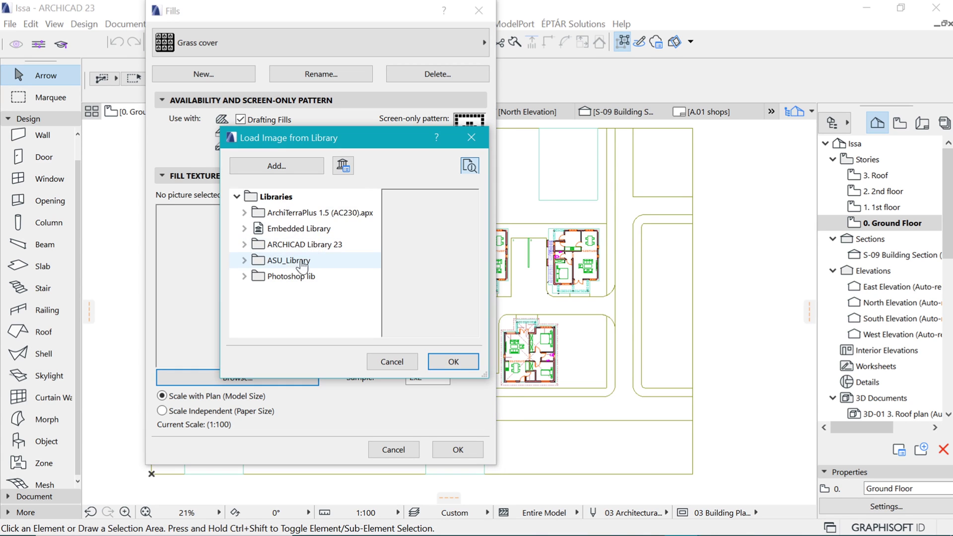
click(244, 277)
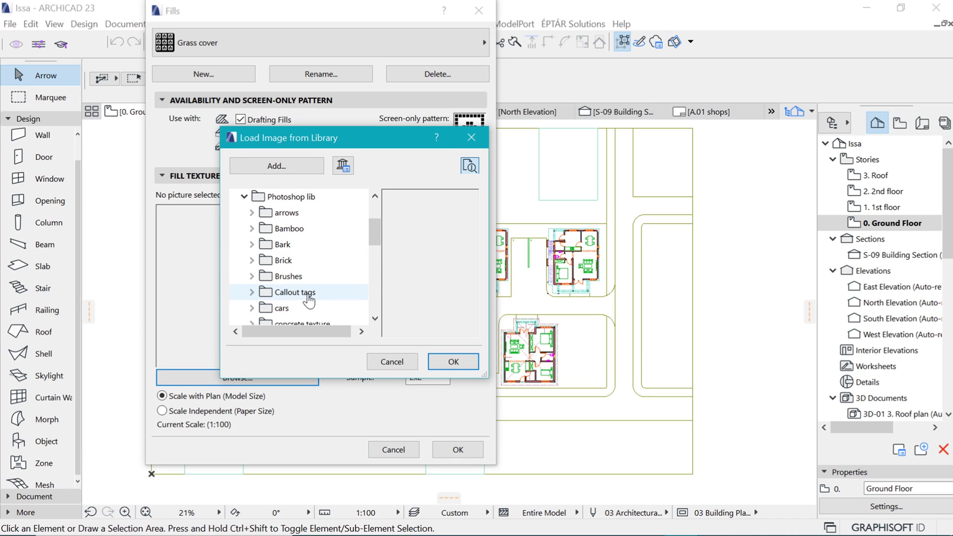
scroll(310, 300, down, 2)
scroll(308, 297, down, 2)
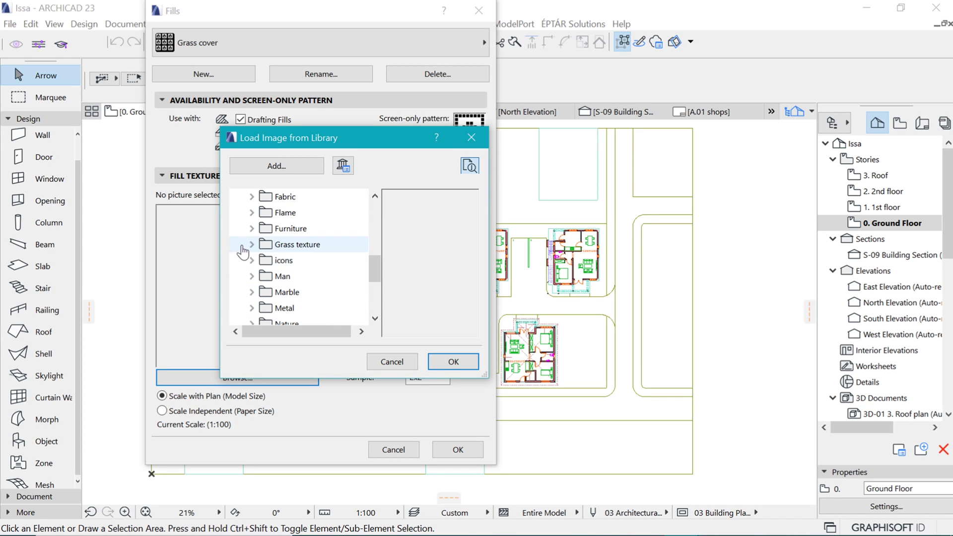
click(251, 244)
click(307, 260)
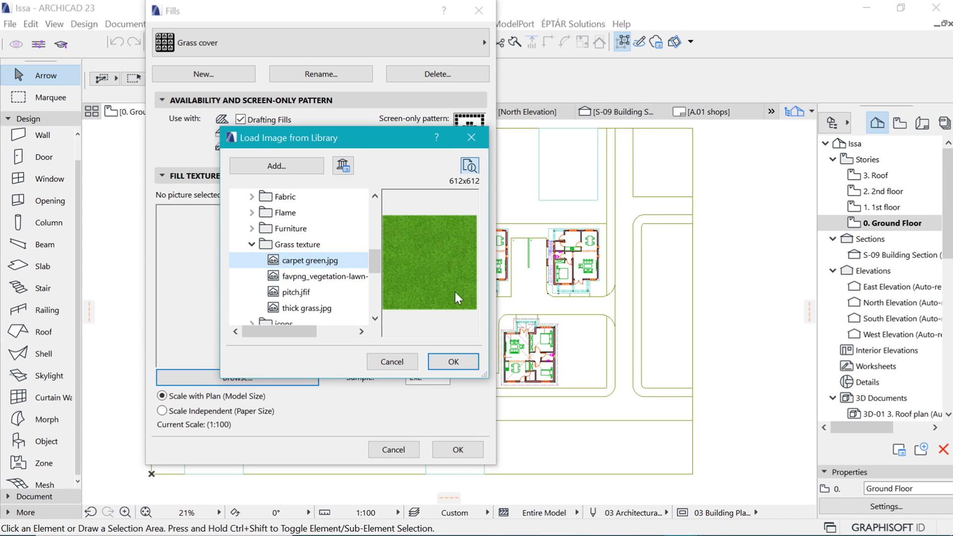
click(465, 362)
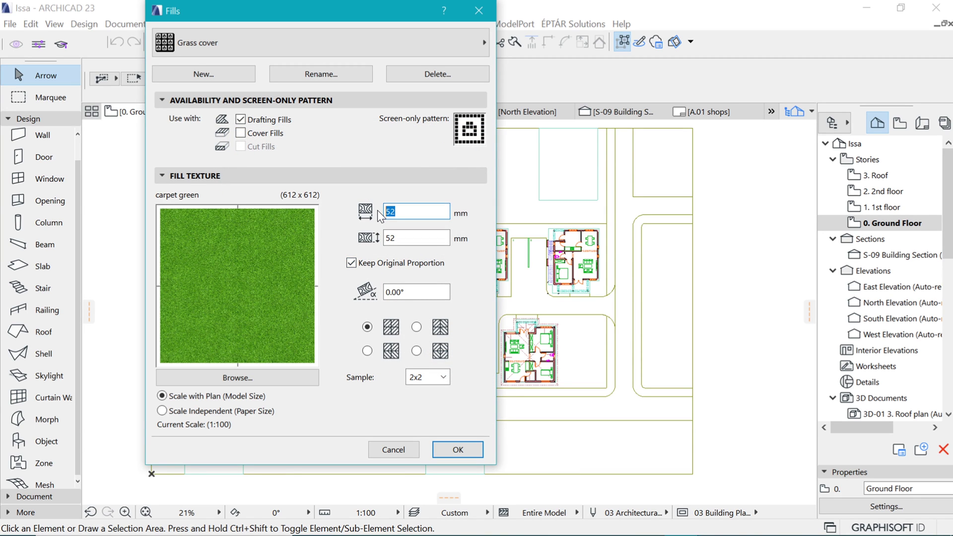
text(2)
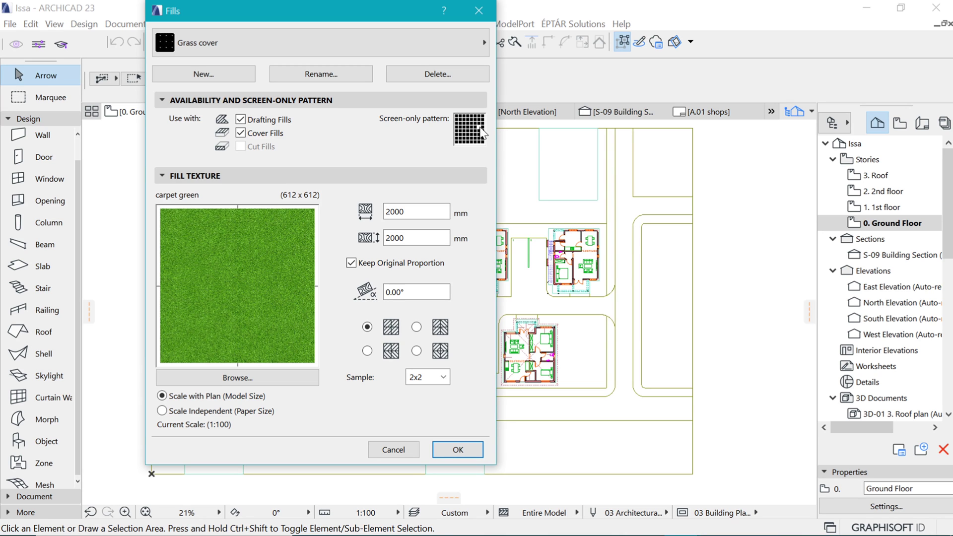
click(458, 449)
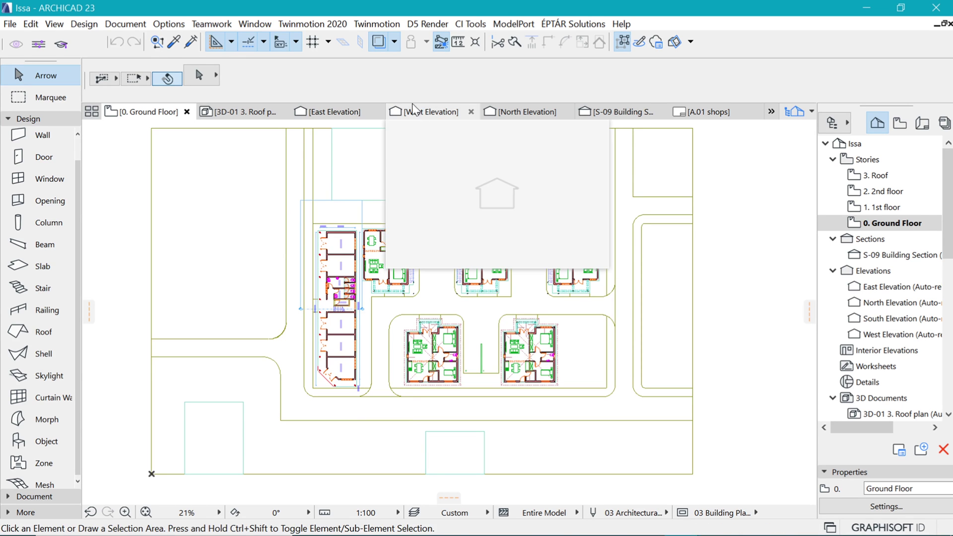
Step: Create a new image fill named Road surface in the fill attributes
click(169, 24)
mouse_move(225, 39)
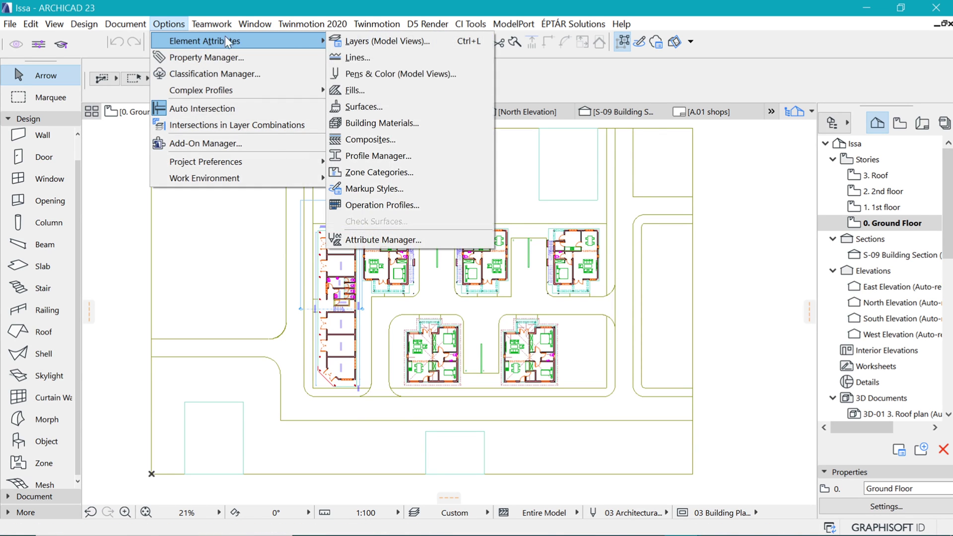
click(367, 91)
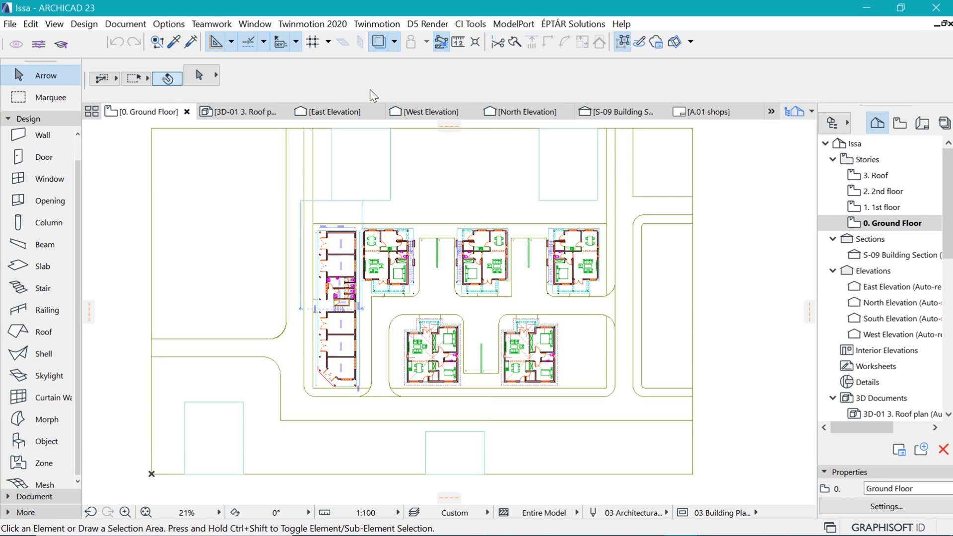
click(225, 45)
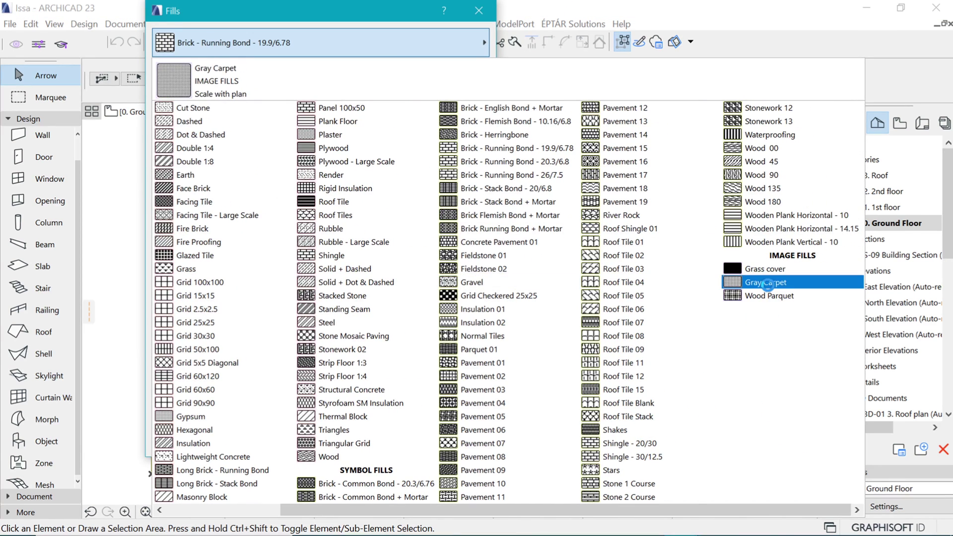
click(764, 269)
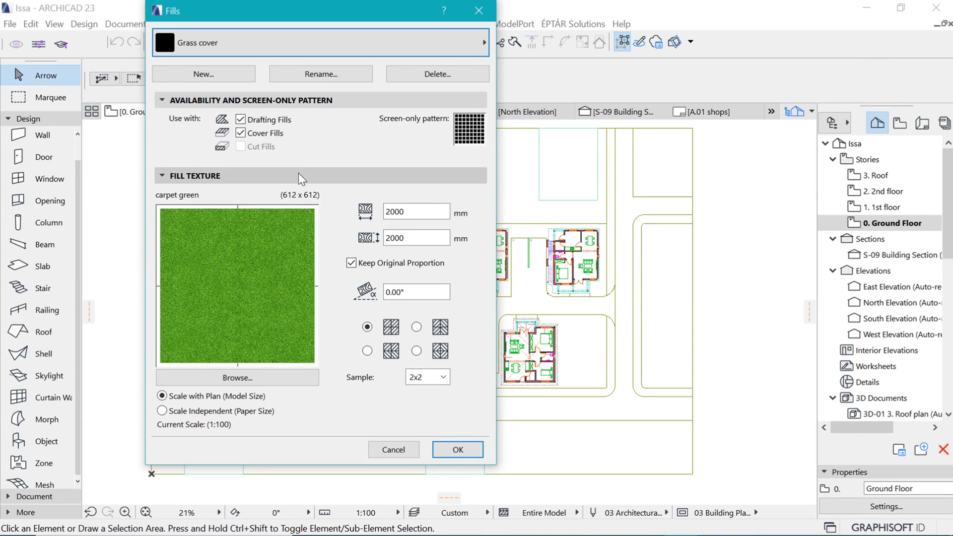
click(220, 76)
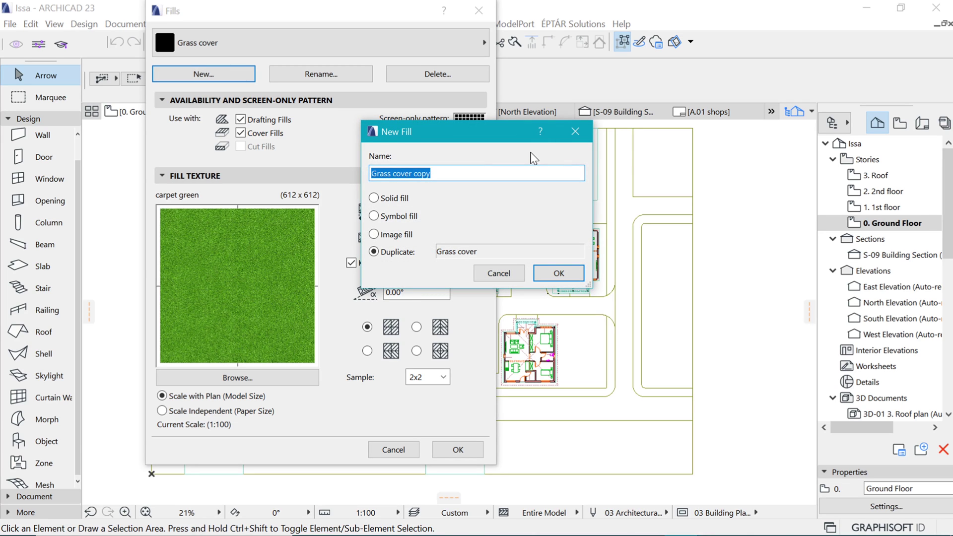
text(Road surface)
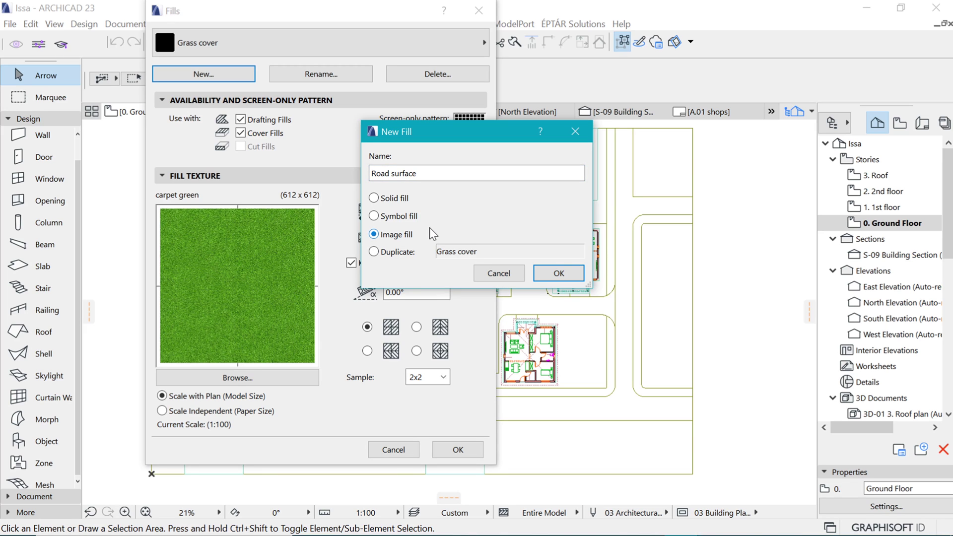
click(558, 273)
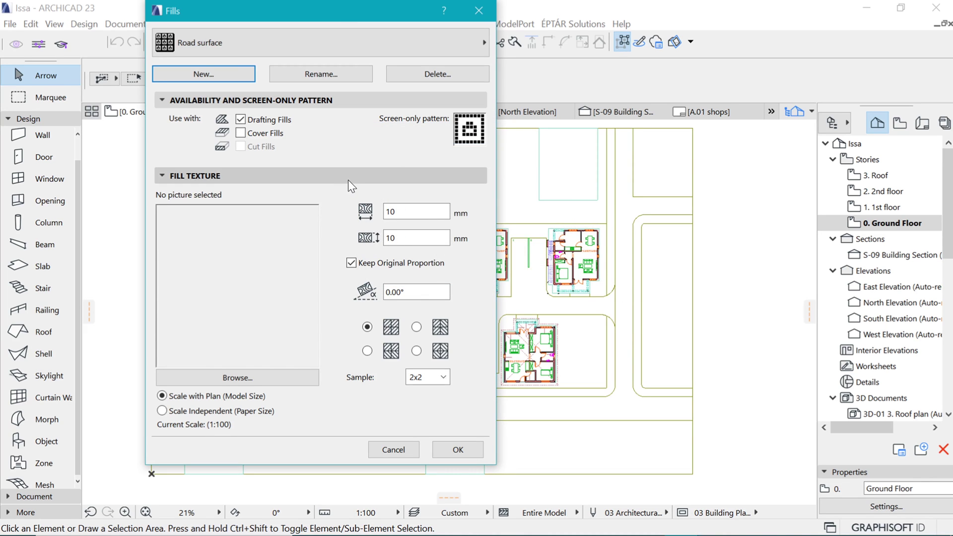
Step: Give the Road surface fill the Asphalt010_2K_Color.jpg texture from Photoshop lib's Pavement folder, sized 2000 x 2000 mm, and allow it for cover fills
click(247, 382)
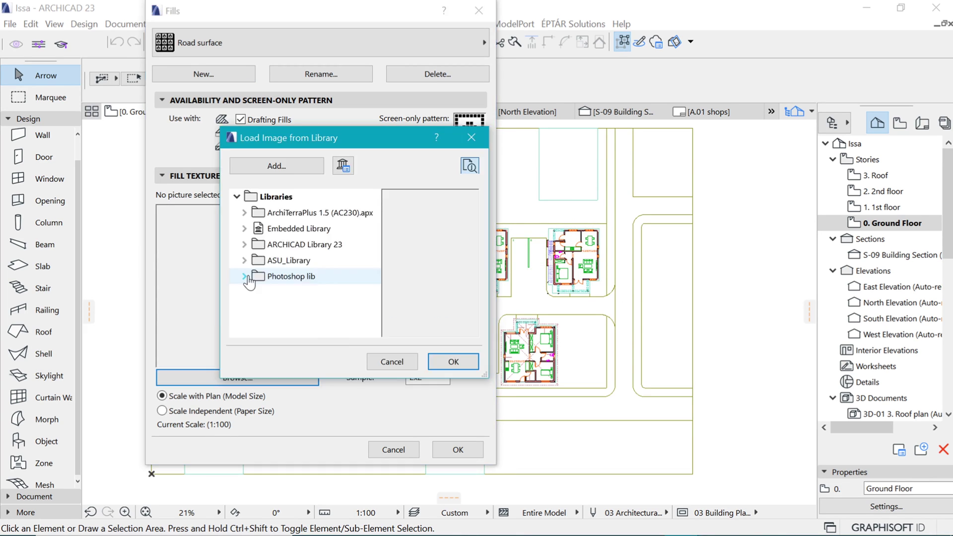
click(245, 277)
scroll(273, 278, down, 5)
scroll(273, 276, down, 3)
double_click(278, 276)
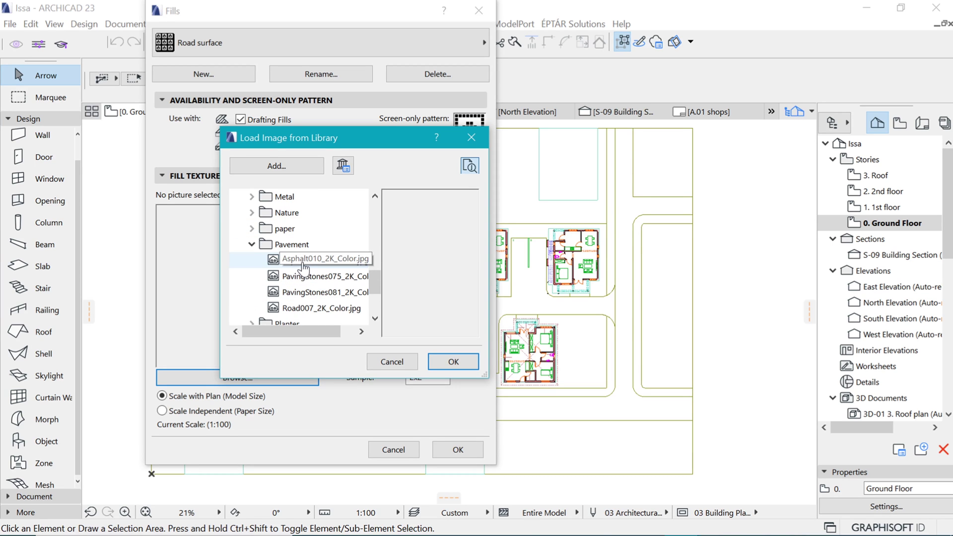
click(303, 262)
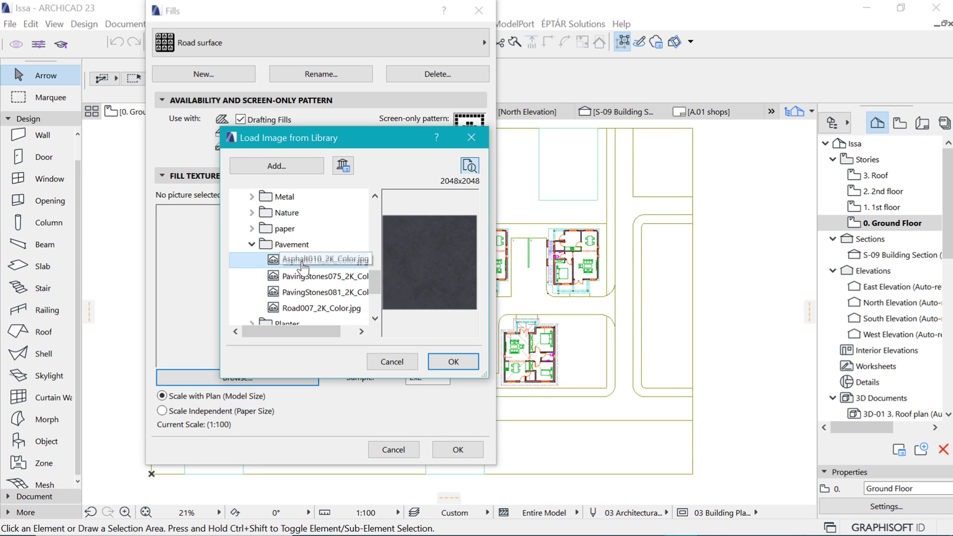
click(454, 362)
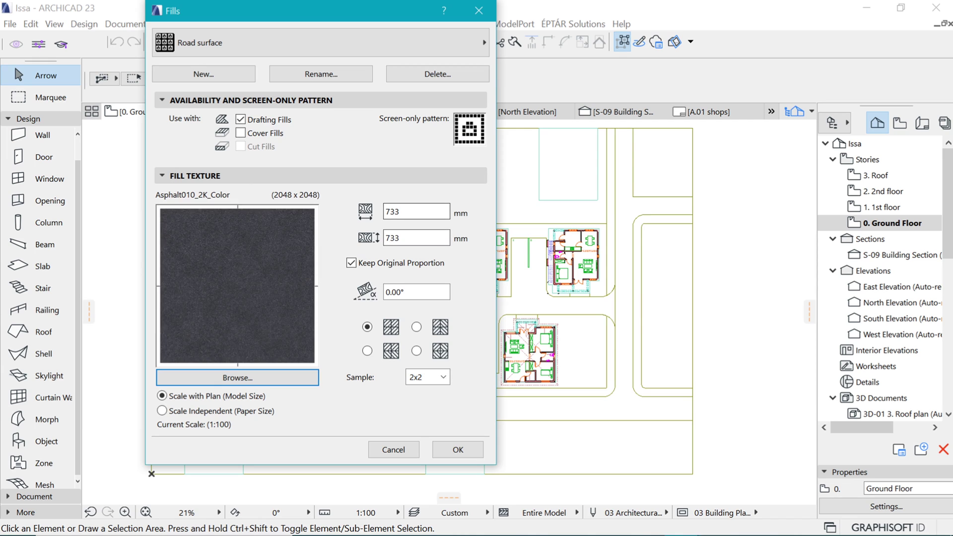
text(2000)
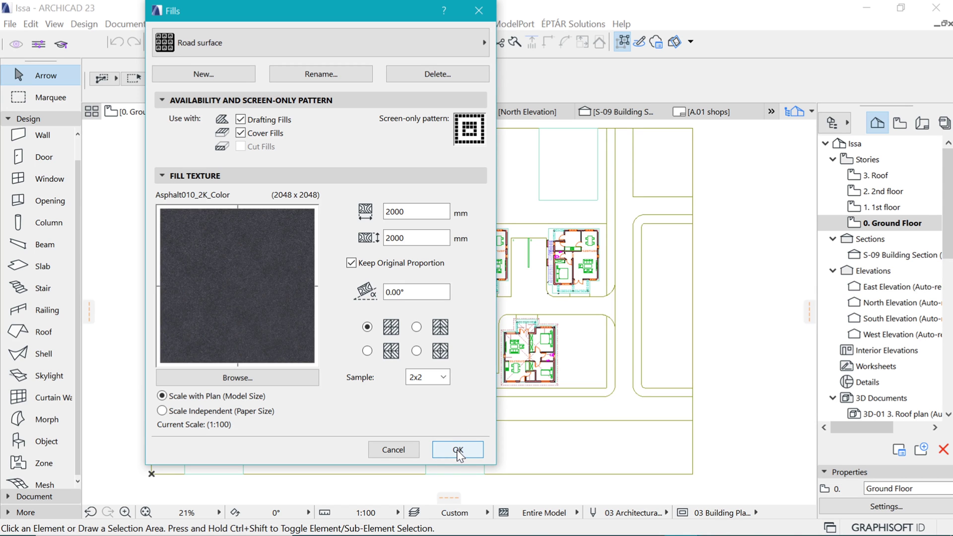
Step: Create another image fill named Pavement in the fill attributes
click(234, 40)
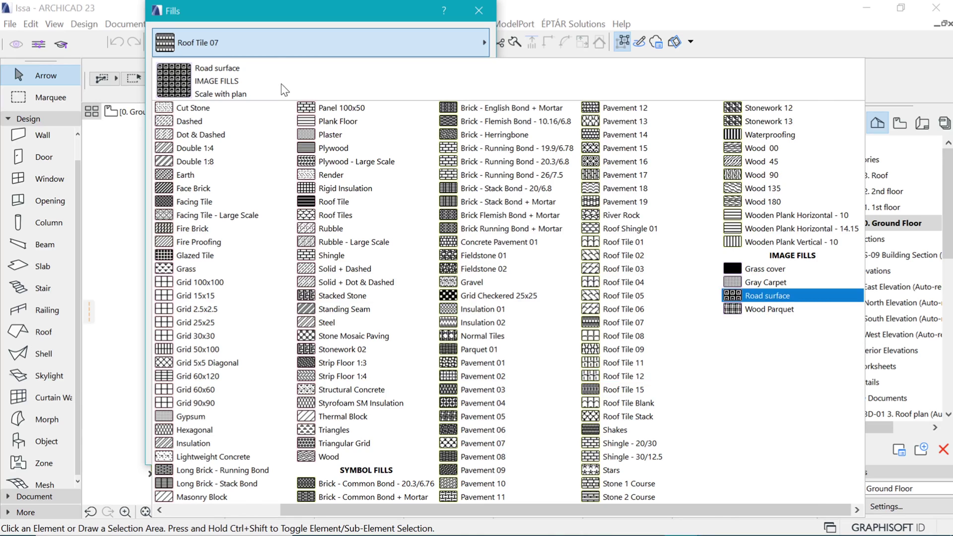
click(768, 295)
click(208, 75)
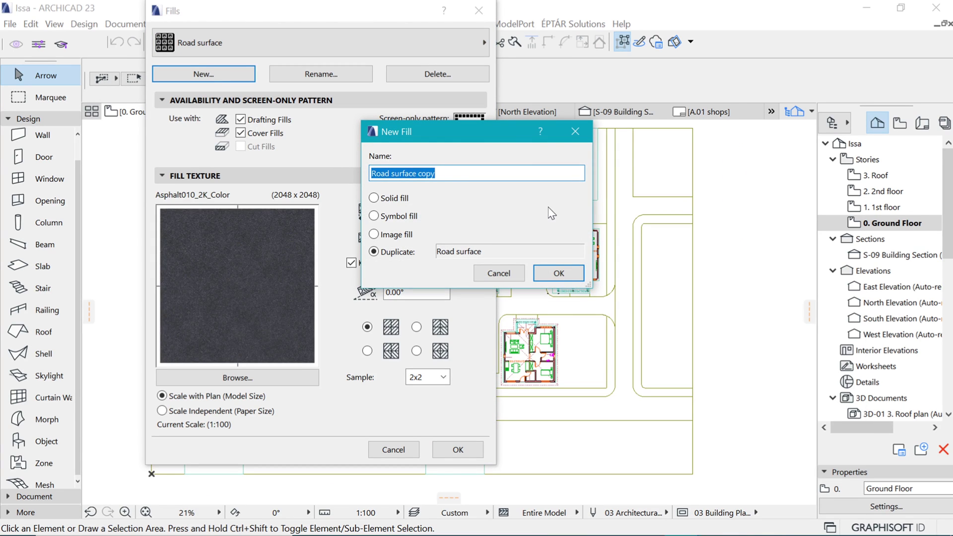
text(Pavement)
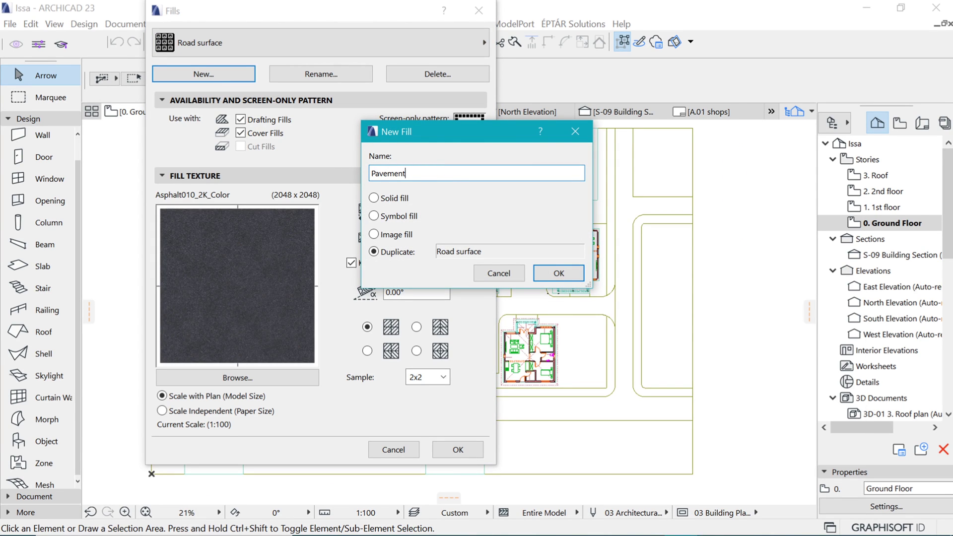
click(394, 236)
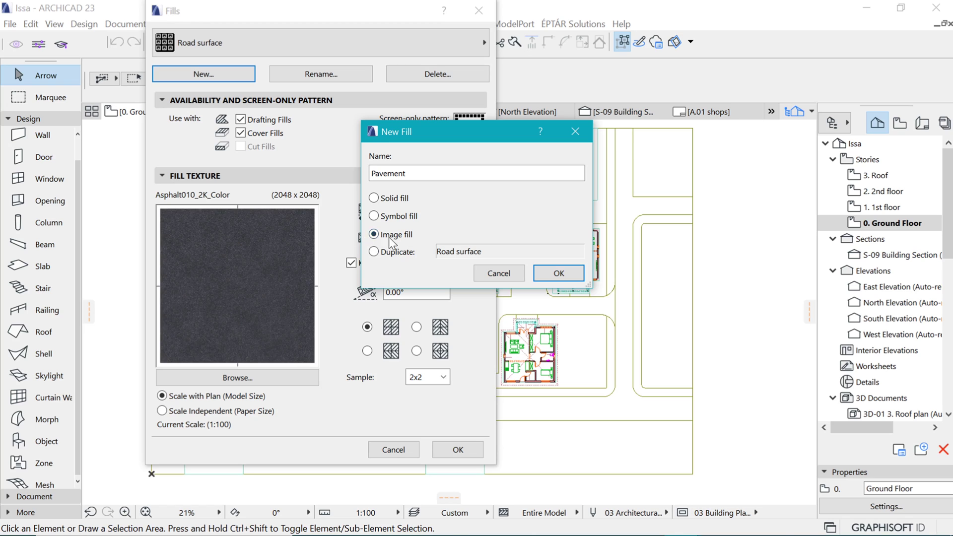
click(558, 276)
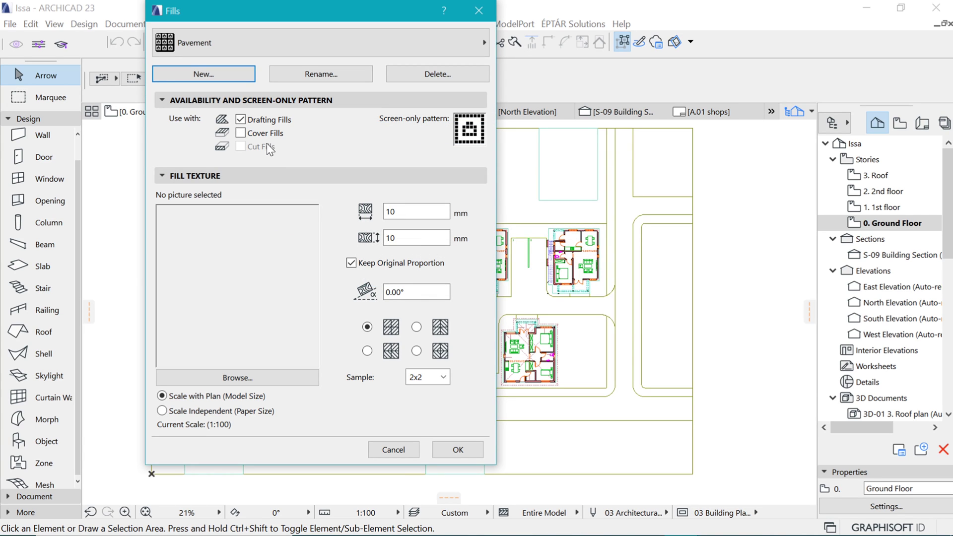
Step: Allow the Pavement fill for cover fills and give it the PavingStones081_2K_Color.jpg texture, sized 1000 x 1000 mm
click(241, 133)
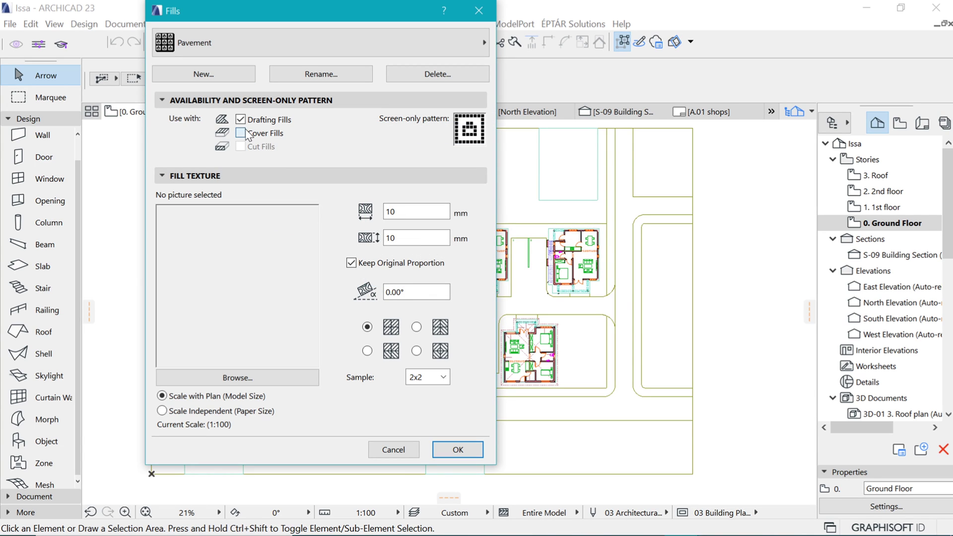
click(240, 378)
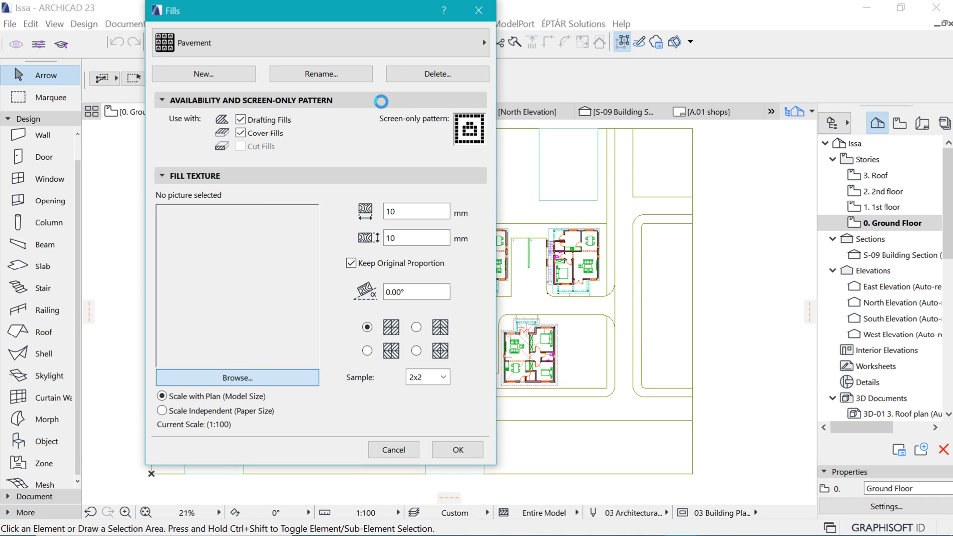
click(301, 293)
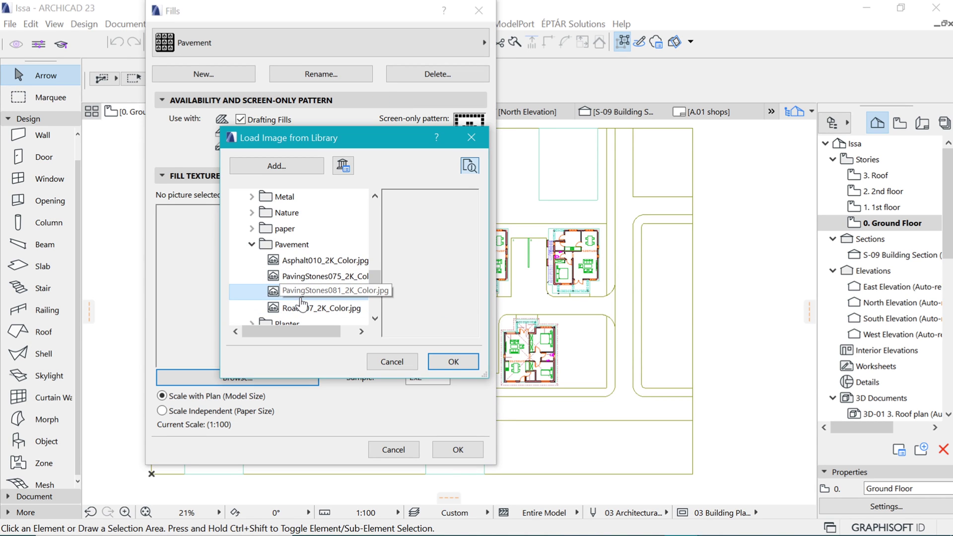
click(439, 362)
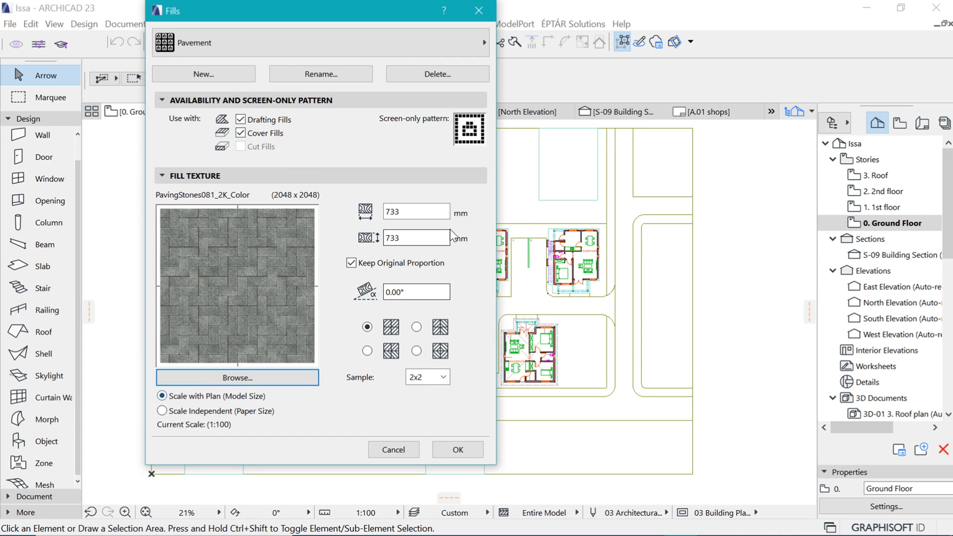
text(1000)
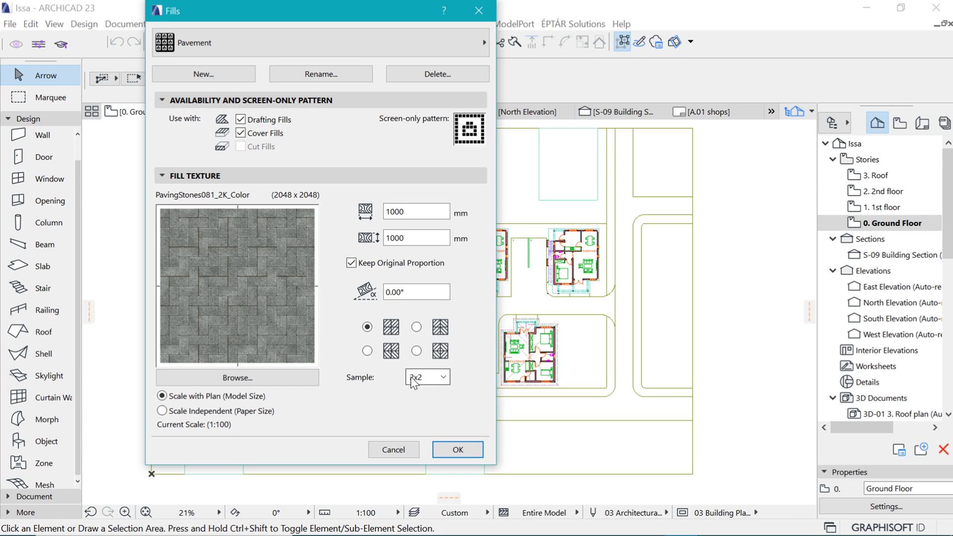
click(459, 450)
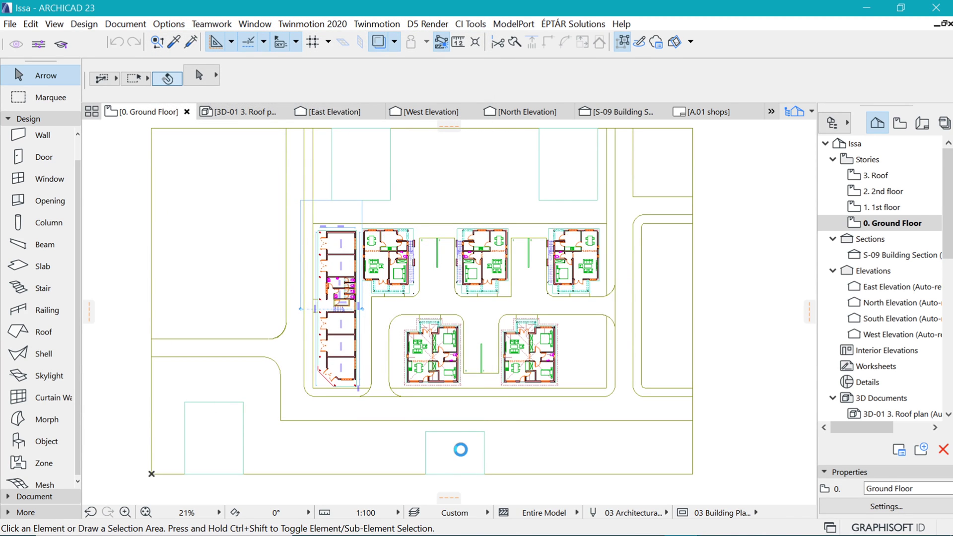
Step: Enclose the entire site, including all buildings and roads, with a marquee on the ground floor plan
scroll(226, 383, down, 1)
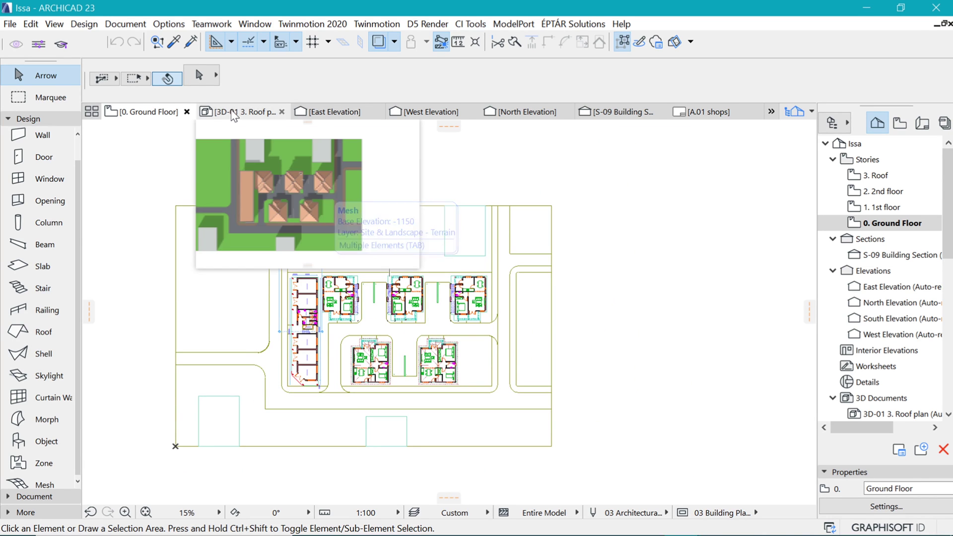
click(639, 260)
click(132, 124)
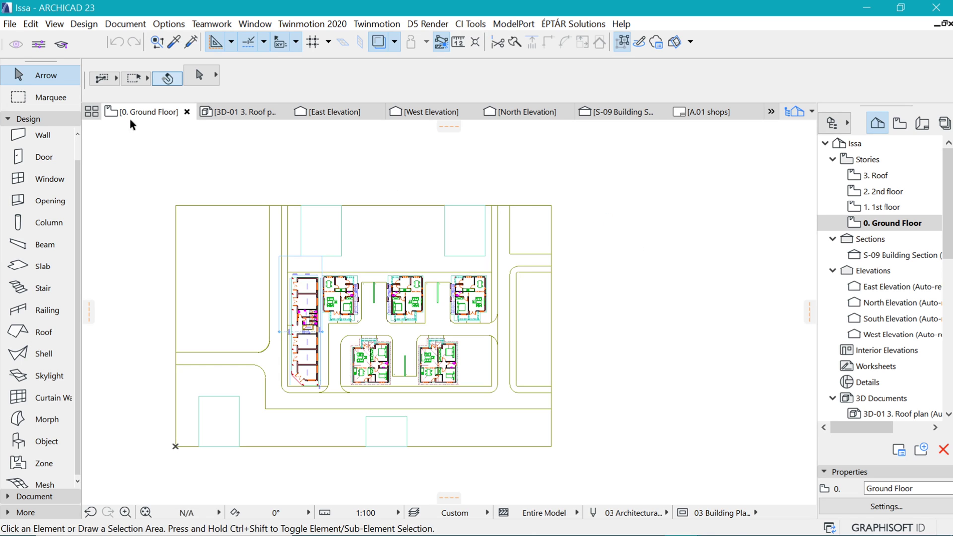
click(44, 98)
click(158, 190)
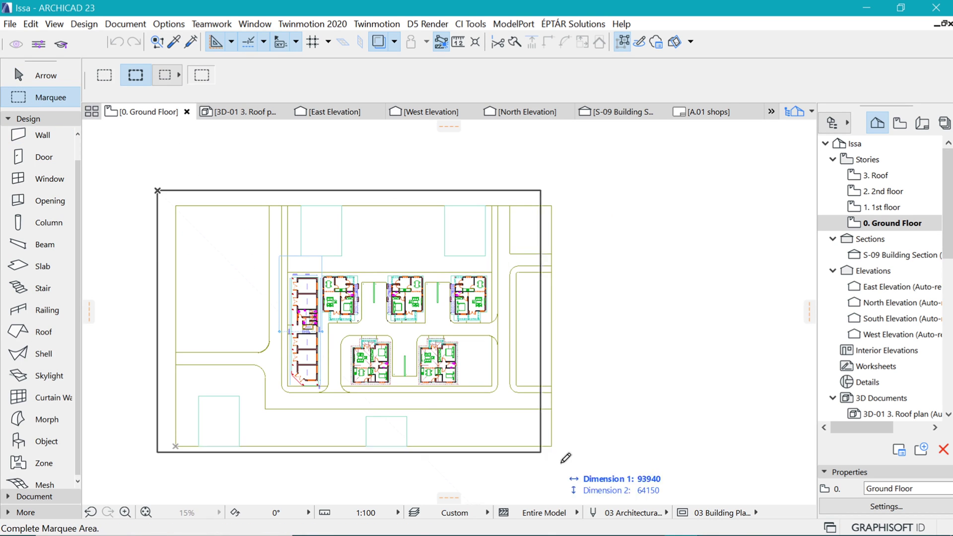
click(584, 476)
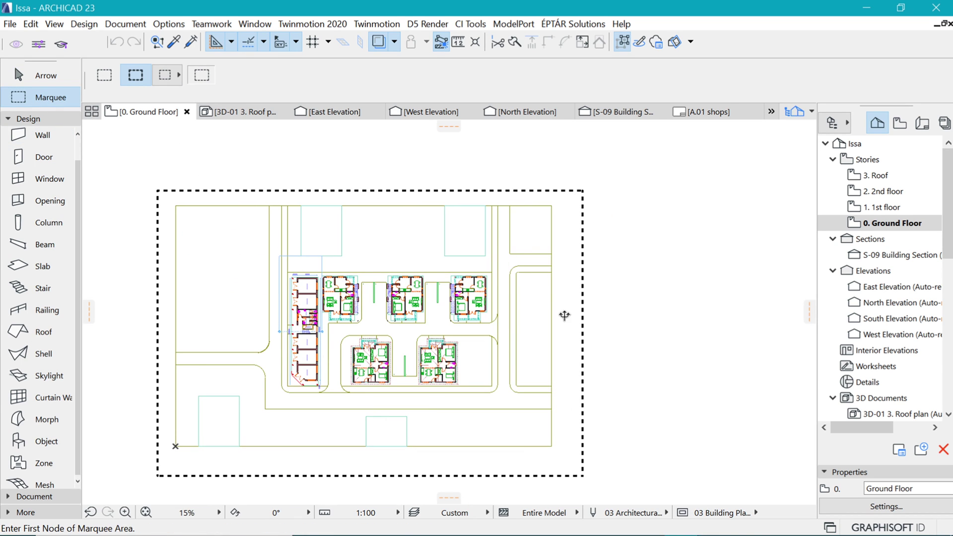
Step: Create a new 3D document from the marqueed floor plan with reference ID 3D-02 and the name sun shadows
right_click(602, 309)
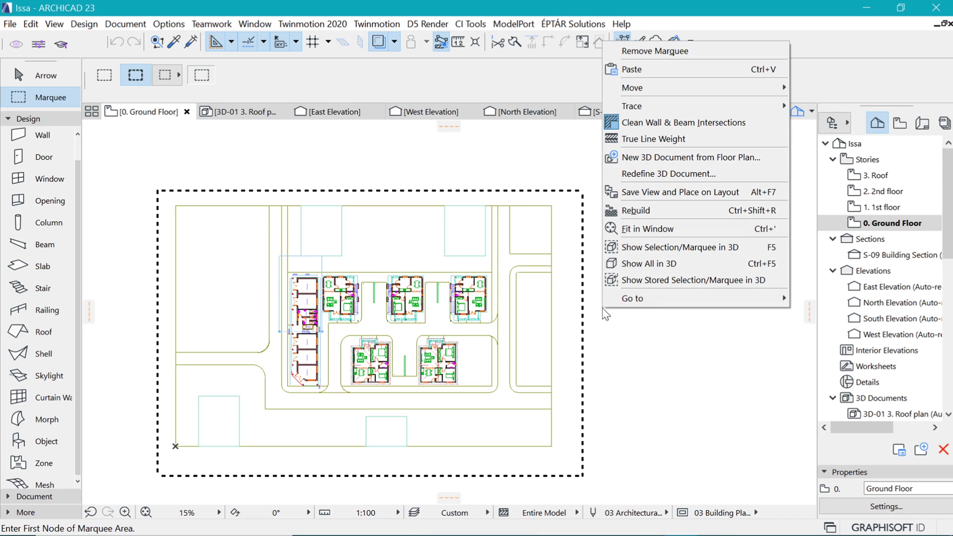
click(665, 157)
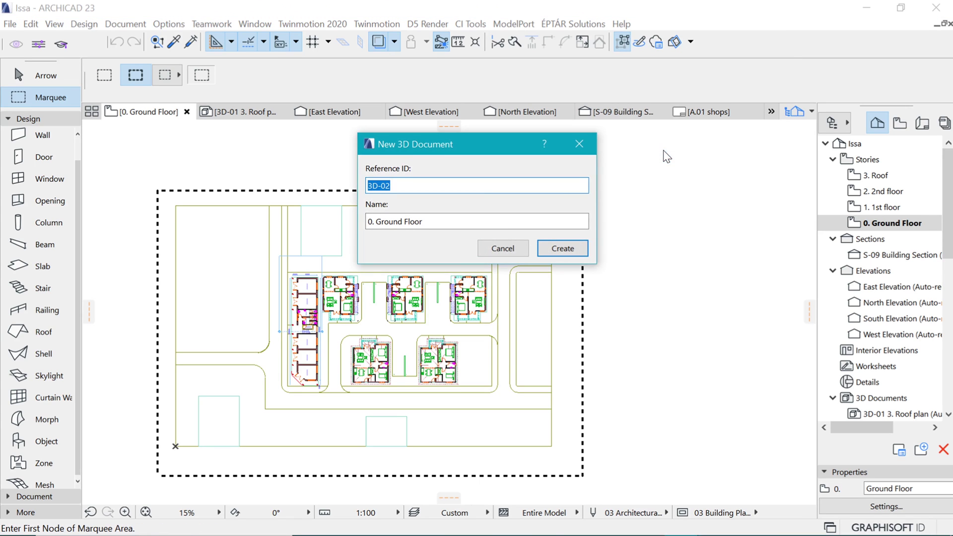
drag(584, 221, 322, 220)
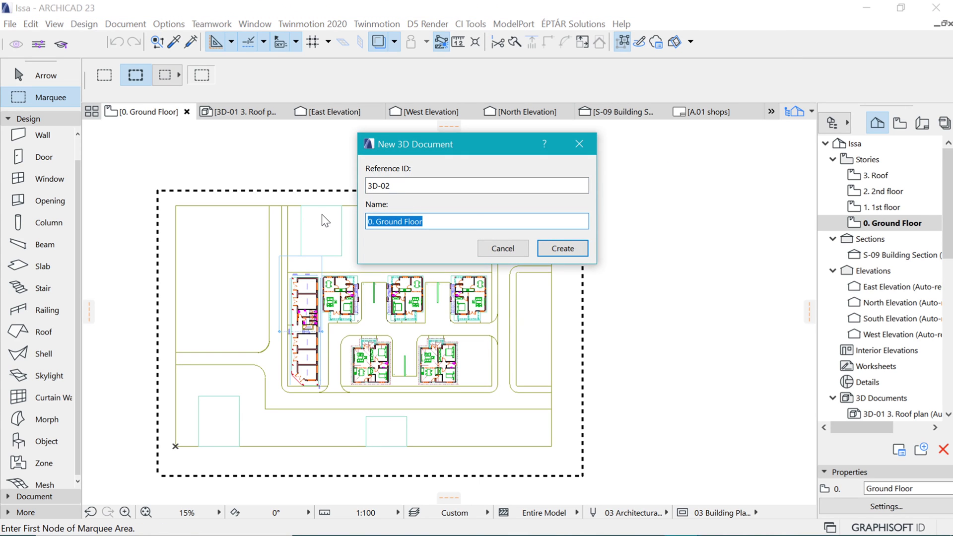
text(SU)
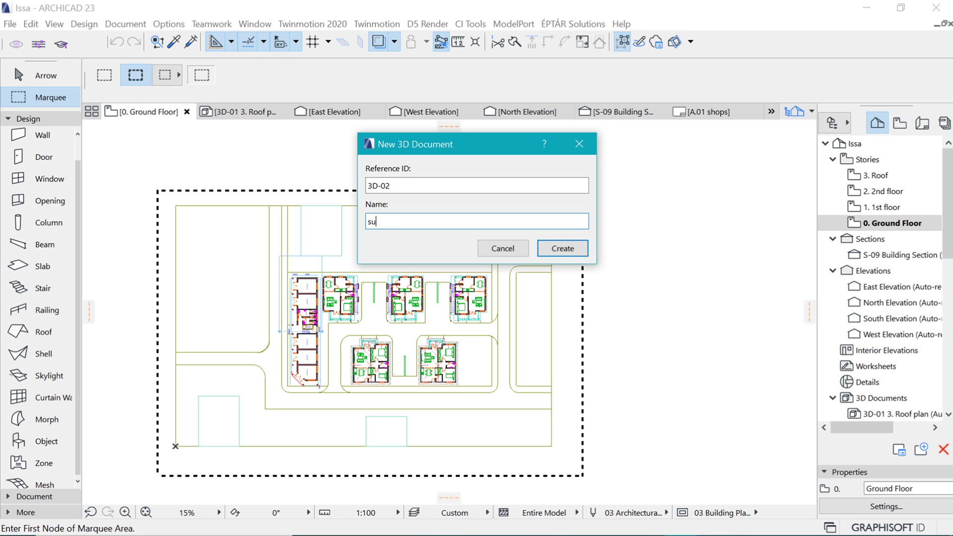
click(563, 249)
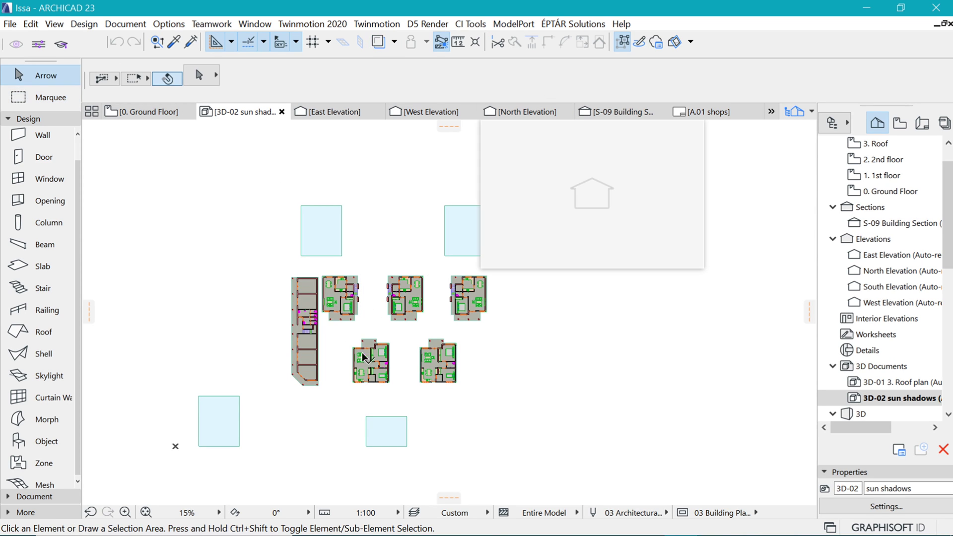
Step: In the sun shadows 3D document's settings, enable a uniform pen for cut elements and set the cut fill and cut fill background pens to 1
right_click(255, 112)
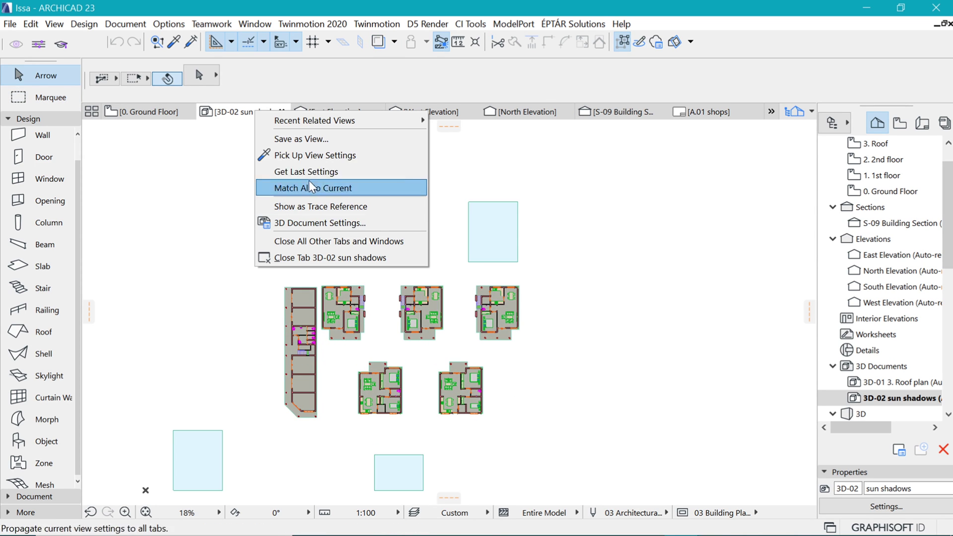
click(313, 222)
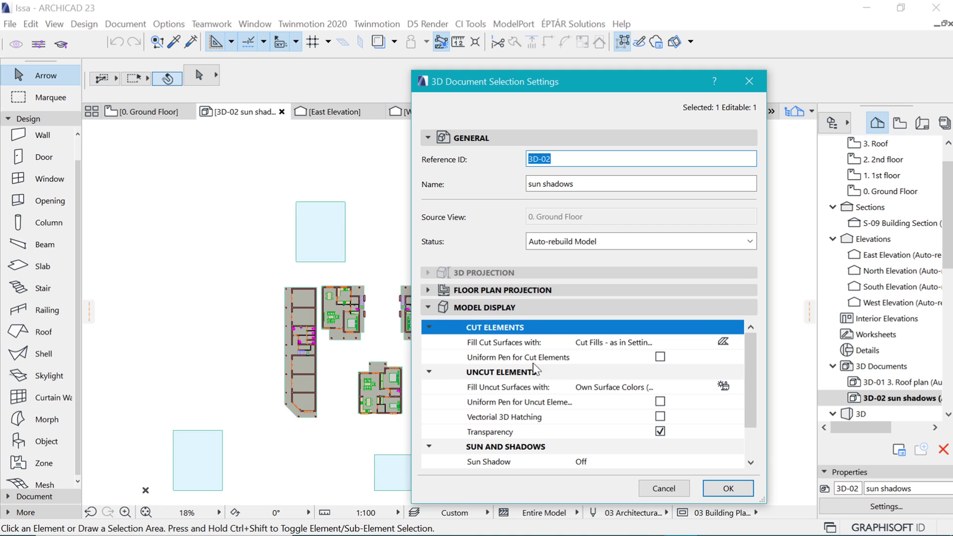
click(660, 357)
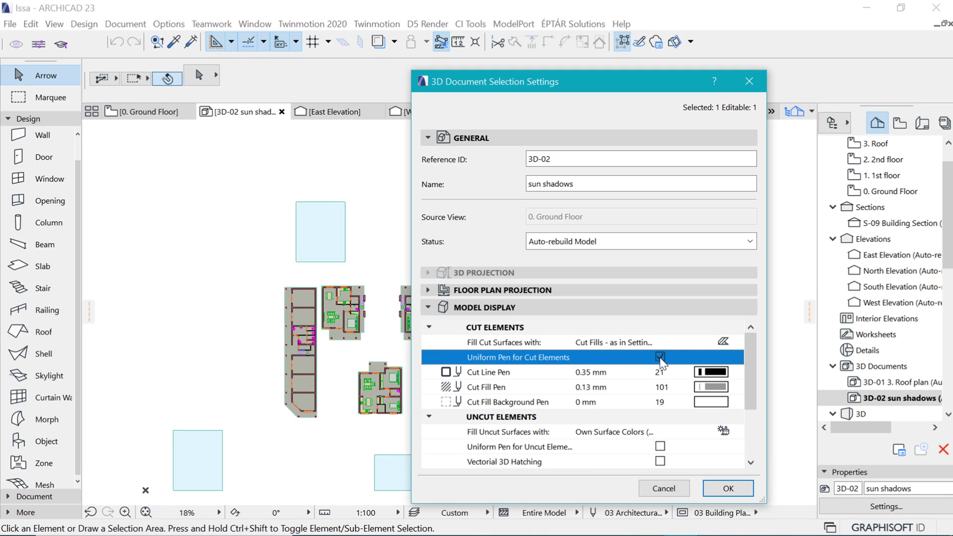
click(728, 387)
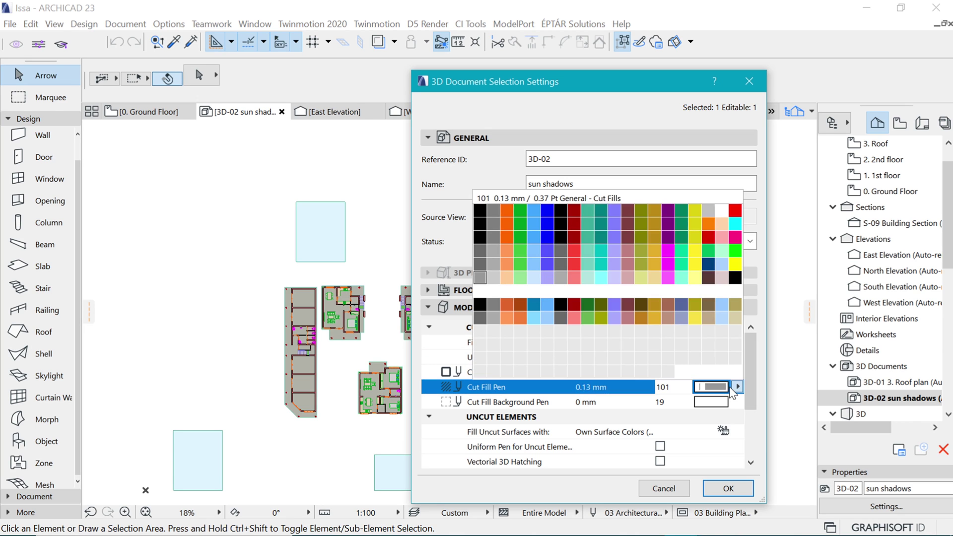
click(477, 209)
click(731, 411)
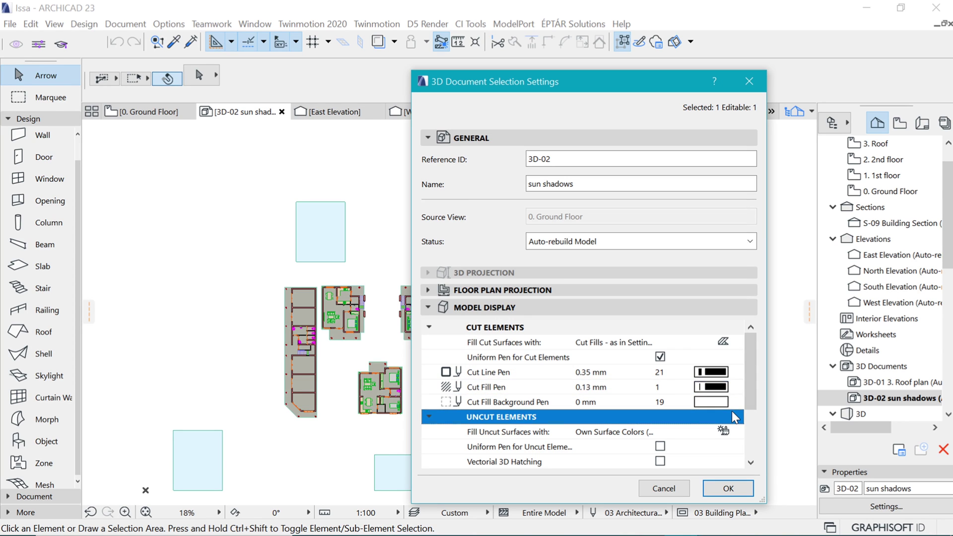
click(737, 403)
click(737, 403)
click(482, 225)
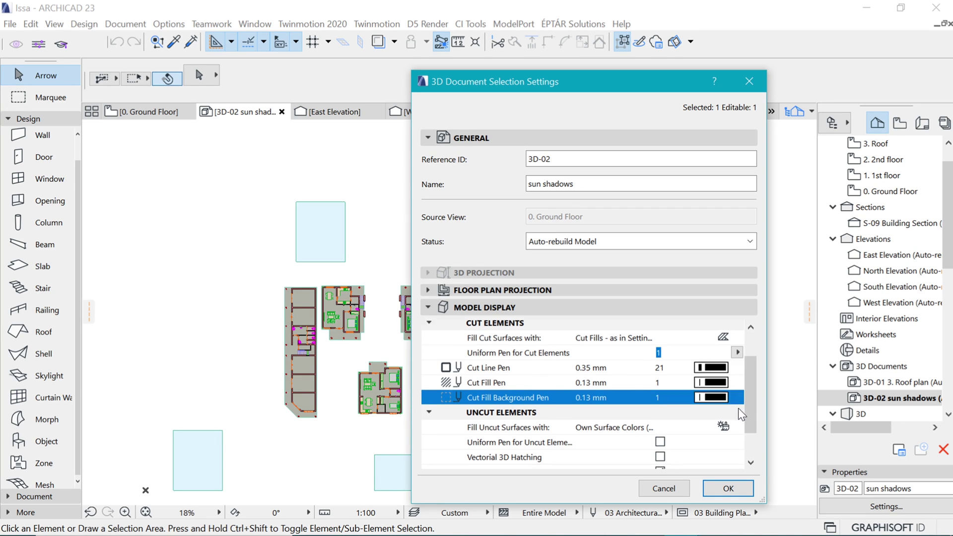
Step: Fill the uncut surfaces with Uniform Pen Color and set the uncut surfaces pen to Window Background (-1)
scroll(729, 402, down, 2)
click(487, 345)
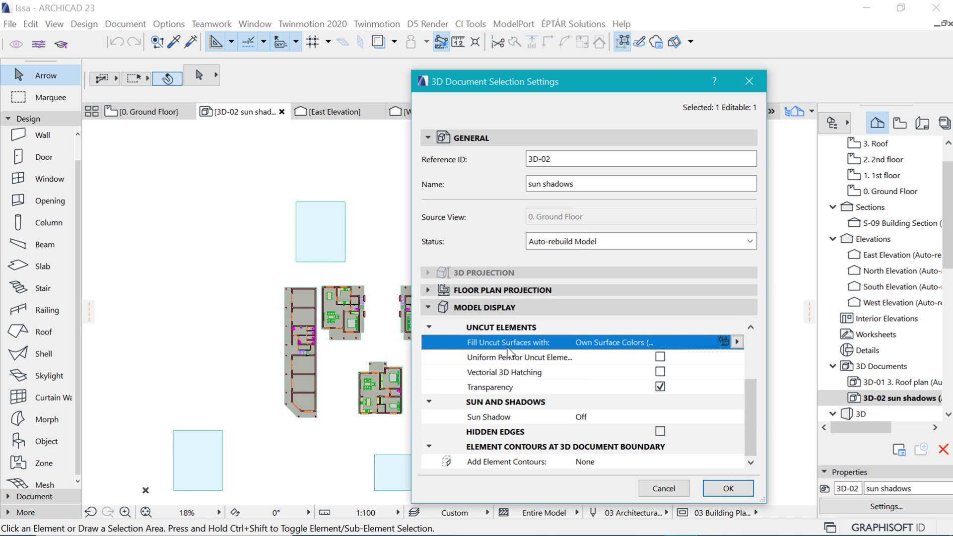
click(737, 343)
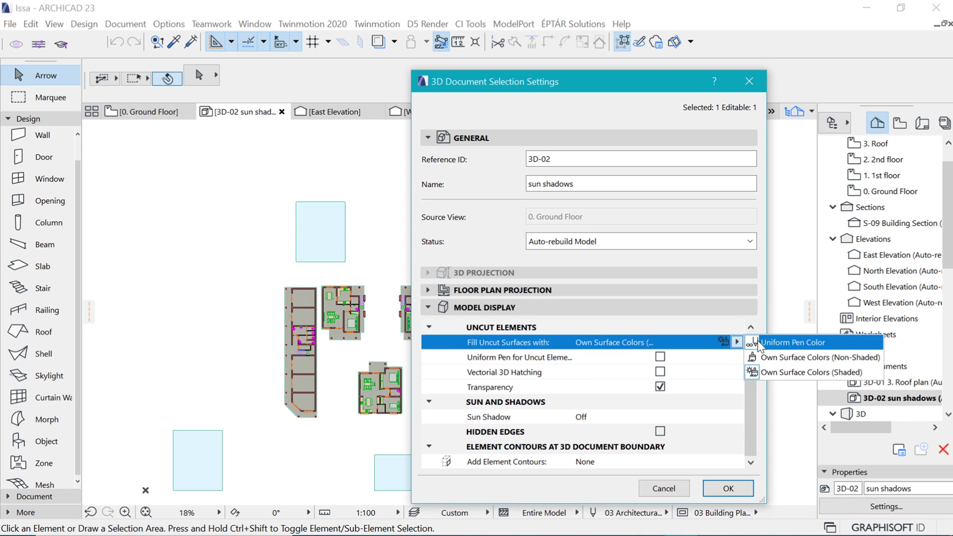
click(782, 344)
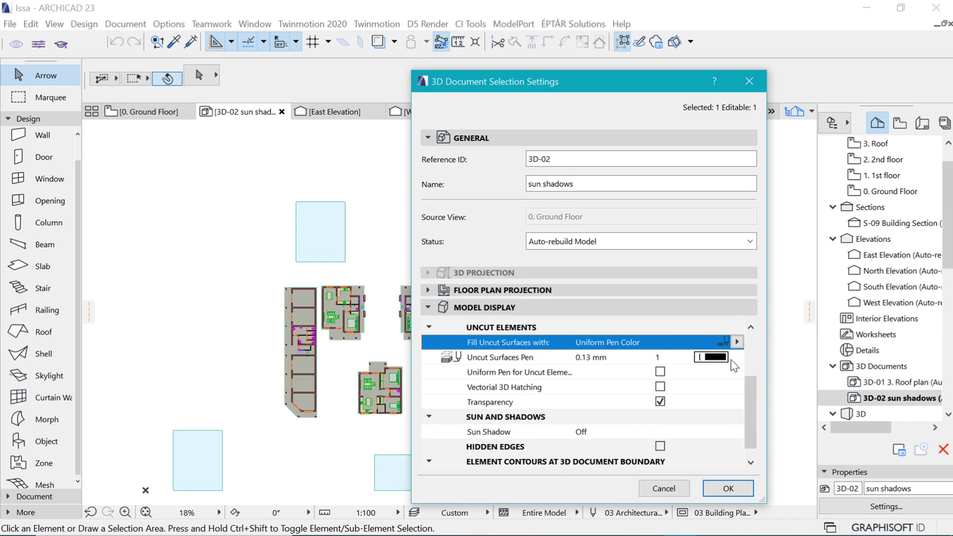
click(711, 357)
click(701, 345)
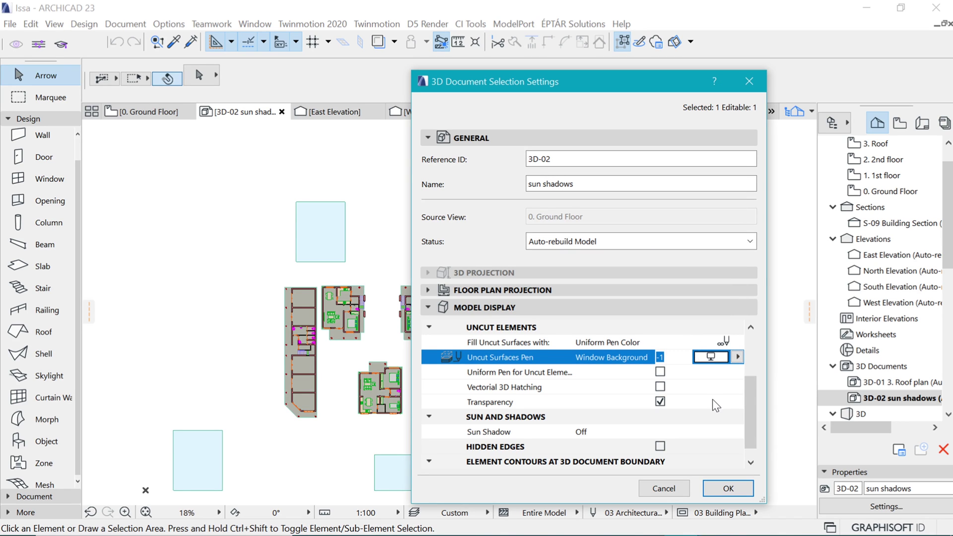
Step: Enable a uniform pen for uncut elements and set the uncut elements pen to 1
click(480, 373)
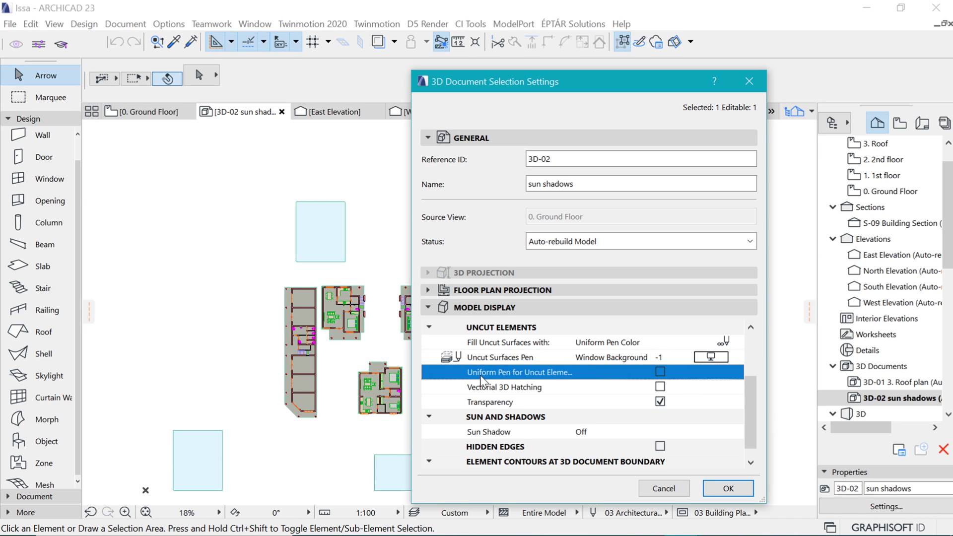
click(658, 372)
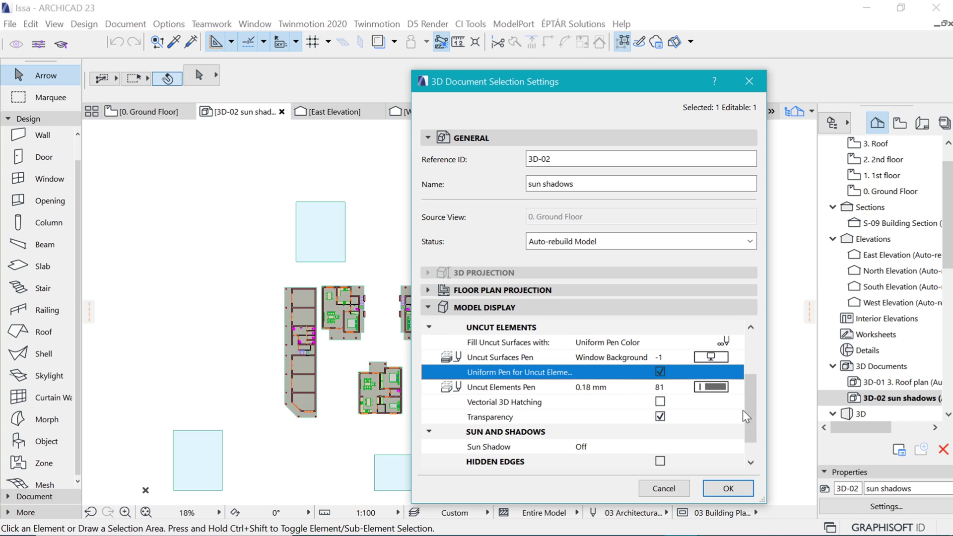
click(724, 386)
click(480, 213)
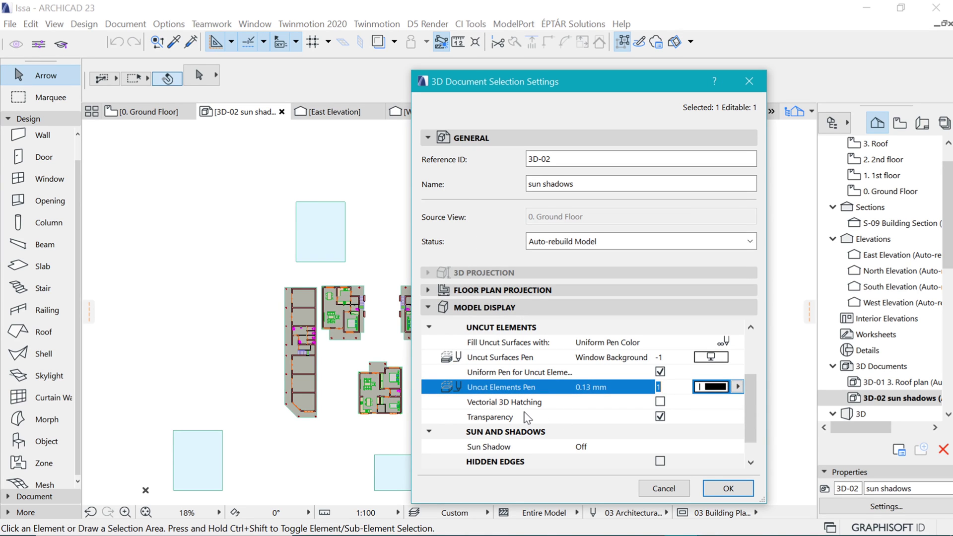
click(542, 405)
click(519, 417)
Step: Turn on the sun shadow with a 25 % fill for the shadow polygons and apply the 3D document settings
scroll(521, 417, down, 1)
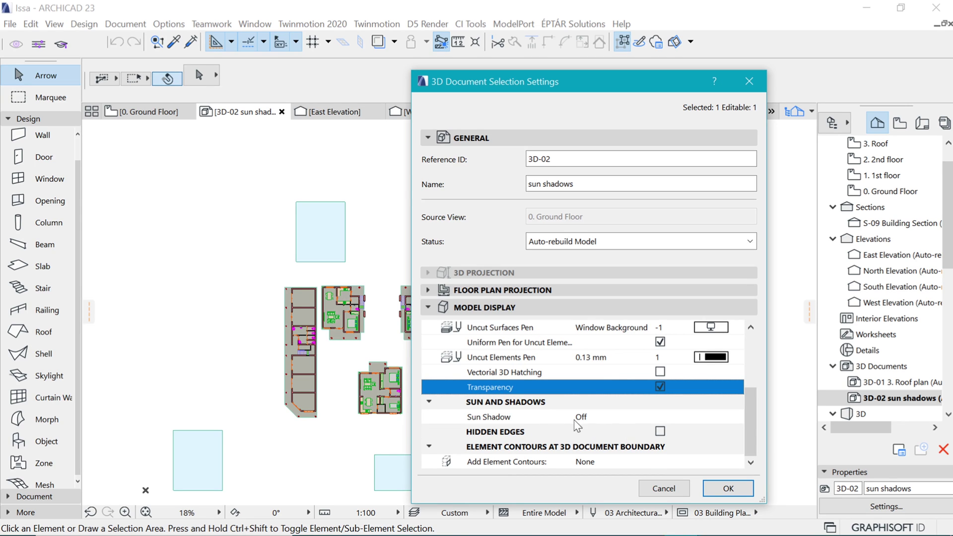
click(489, 418)
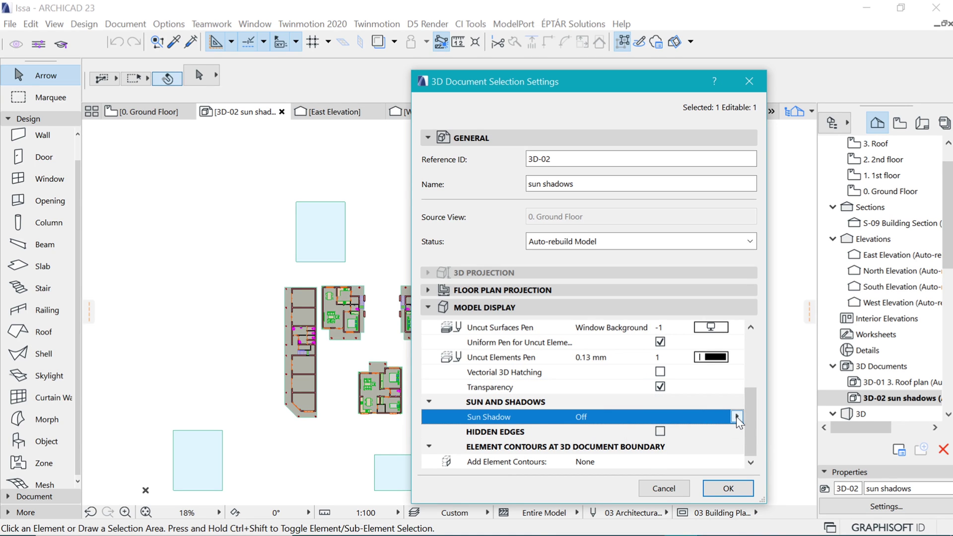
click(737, 416)
click(758, 416)
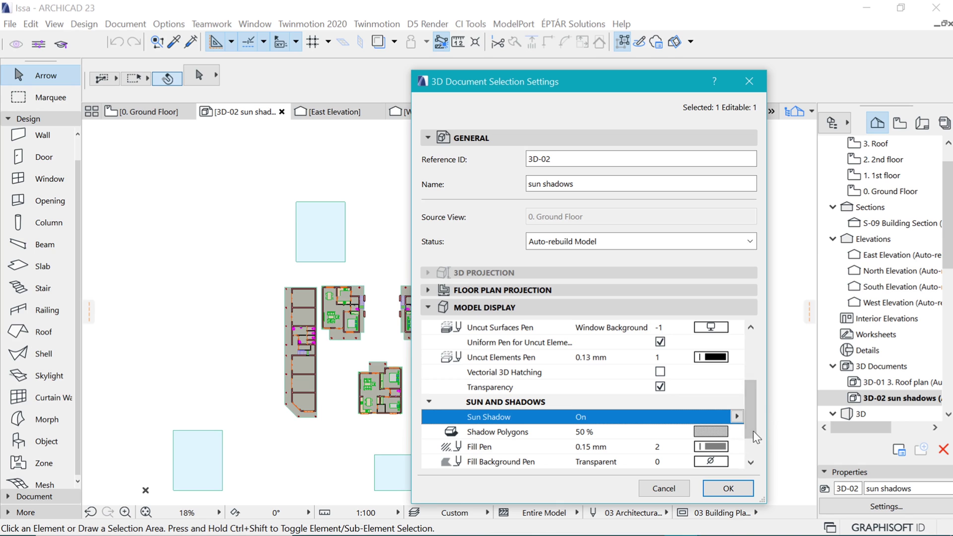
click(725, 431)
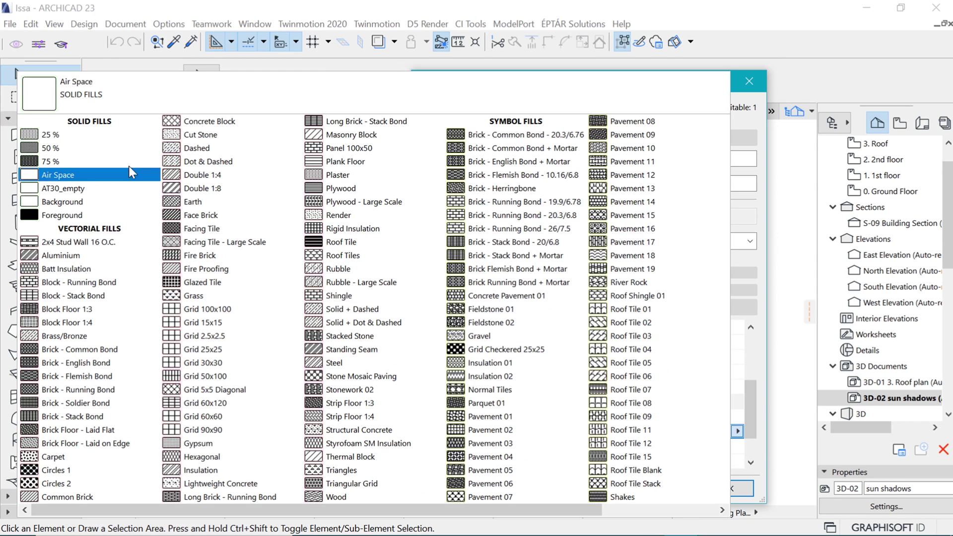
click(78, 137)
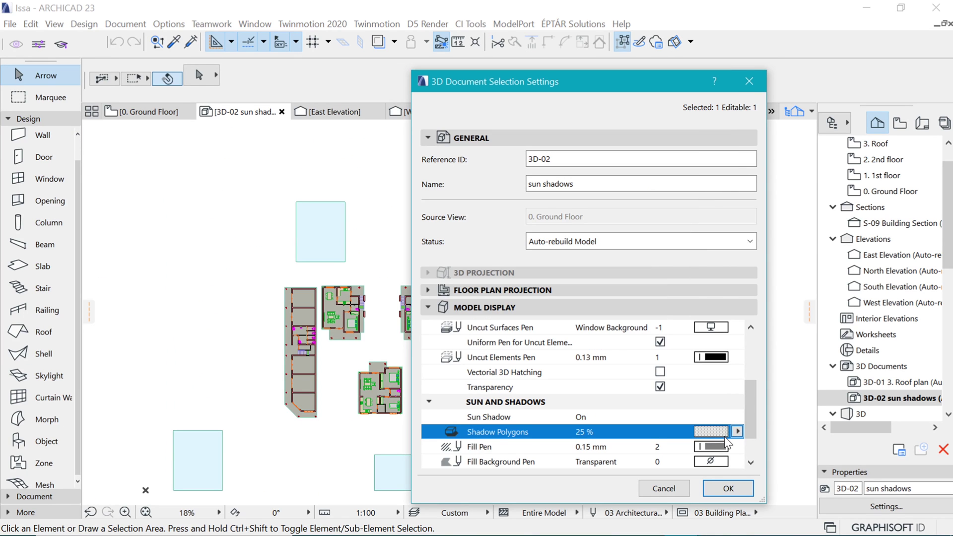
click(729, 489)
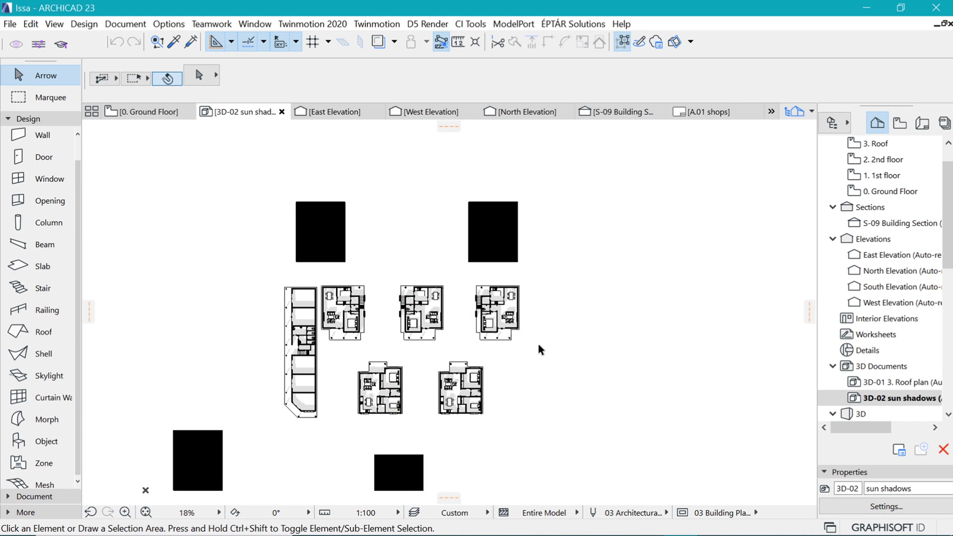
Step: Set the sun shadows document's floor plan projection to show down to 1 story below and apply it
scroll(537, 341, down, 2)
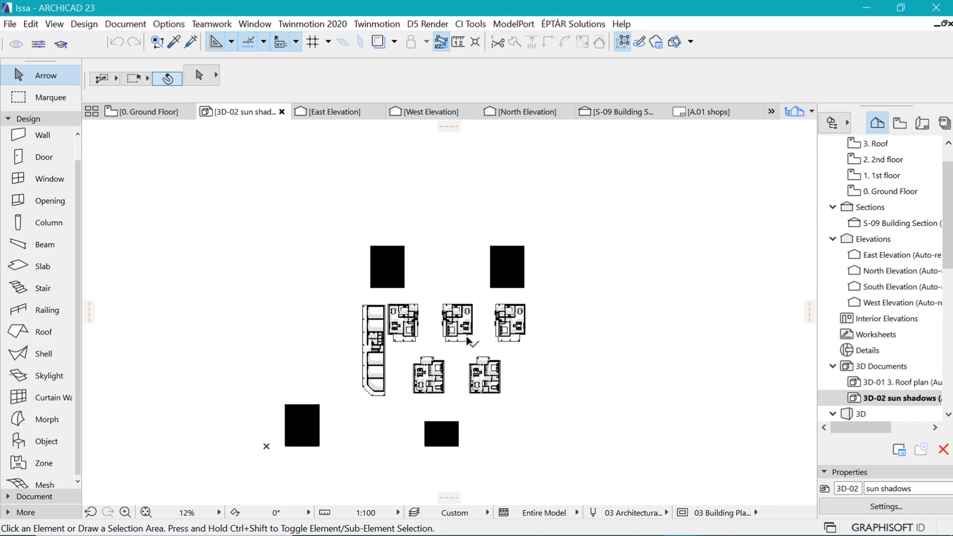
scroll(454, 311, up, 1)
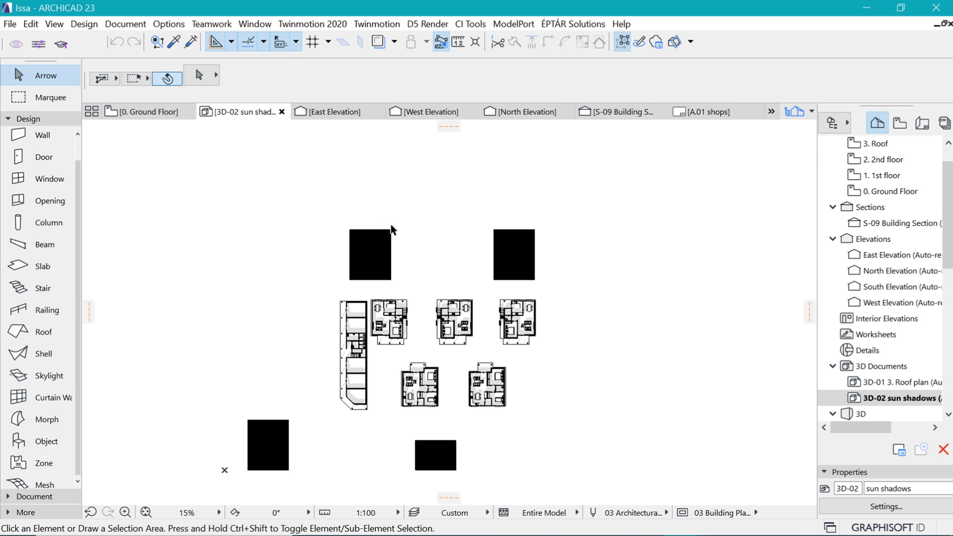
right_click(253, 113)
click(337, 221)
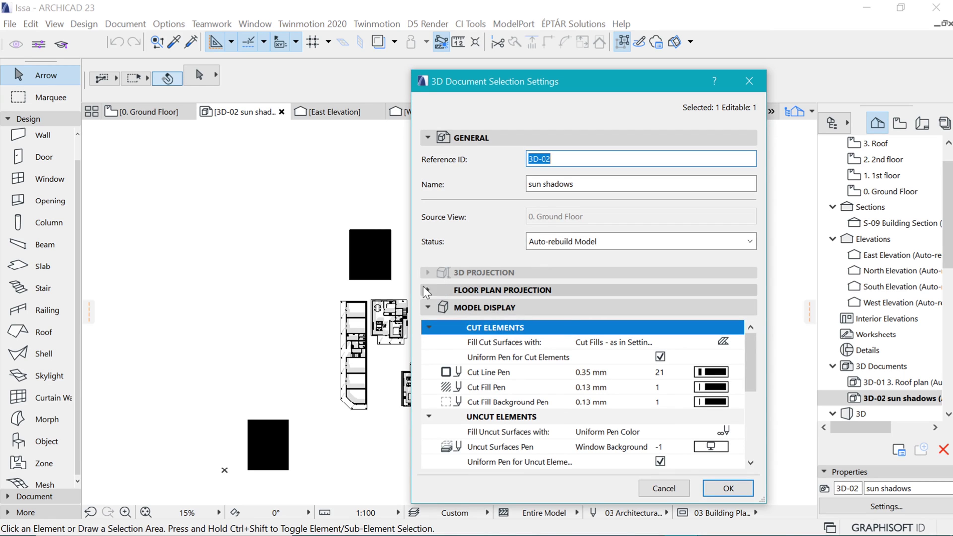
click(457, 290)
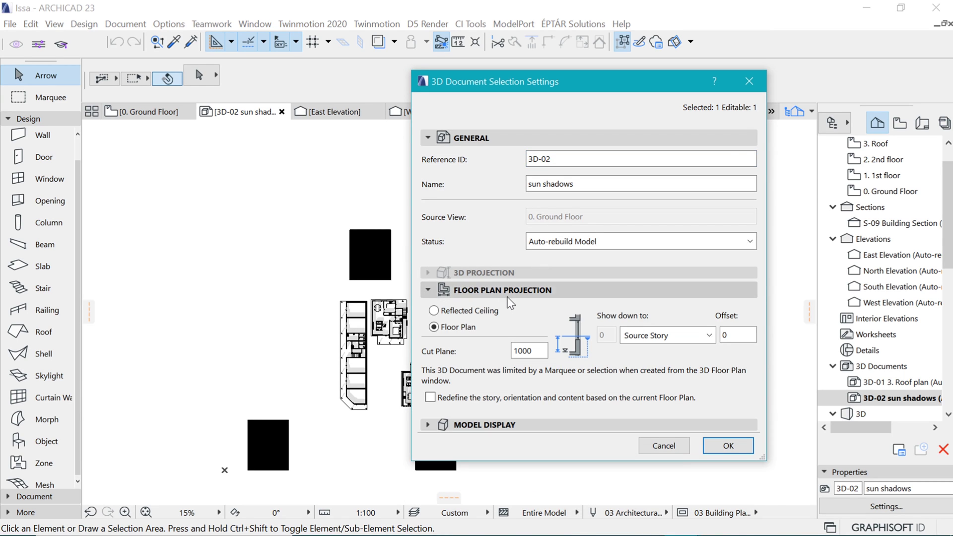
click(652, 336)
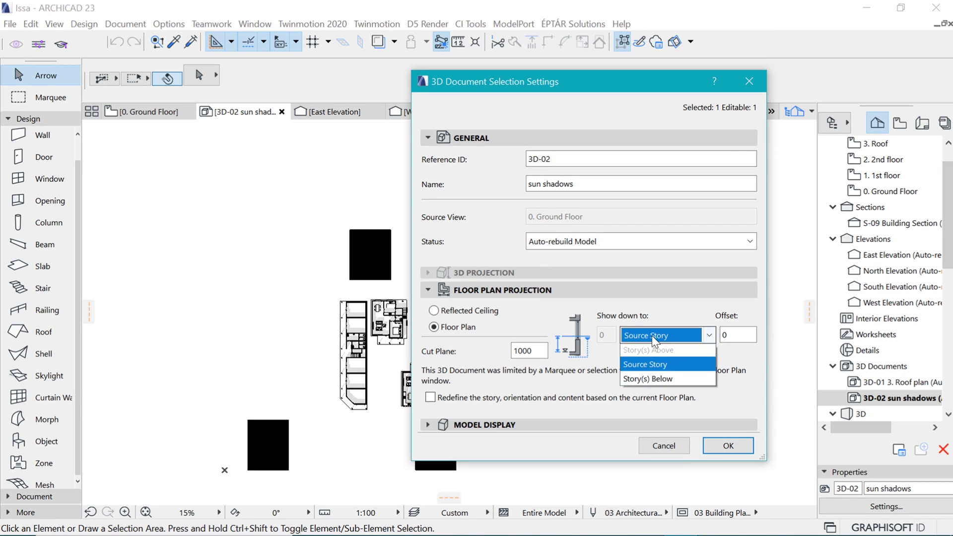
click(637, 382)
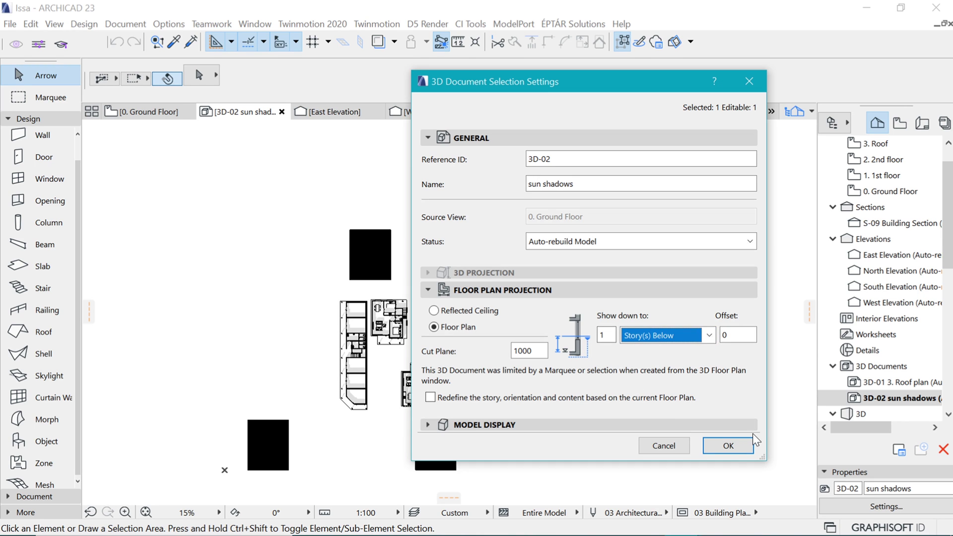
click(726, 445)
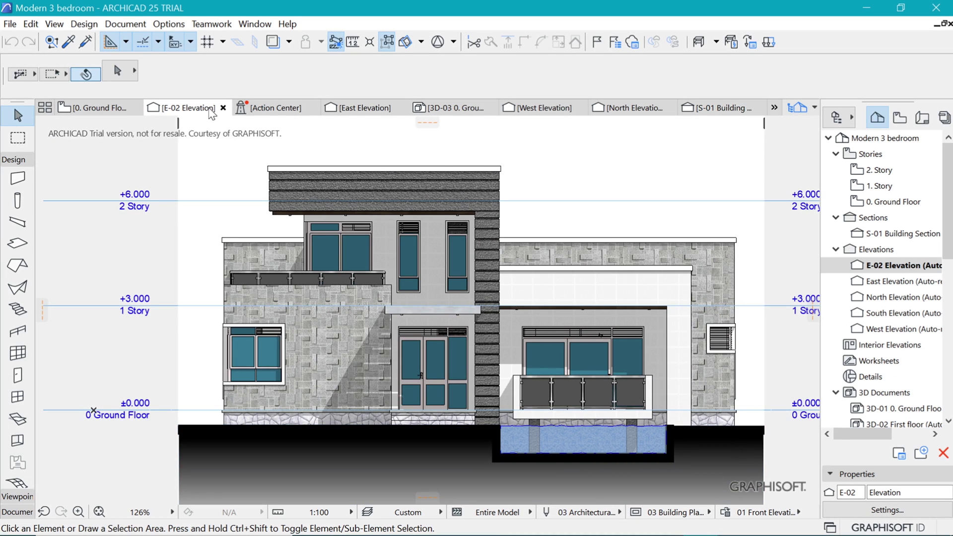
Step: In the Modern 3 bedroom project in ARCHICAD 25, examine the uncut fill options in the E-02 elevation's settings
right_click(212, 114)
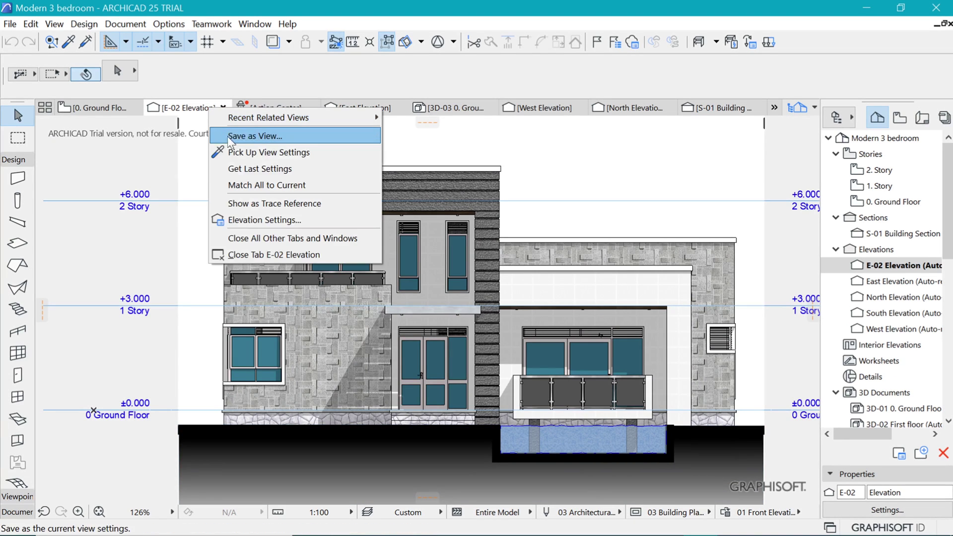
click(281, 219)
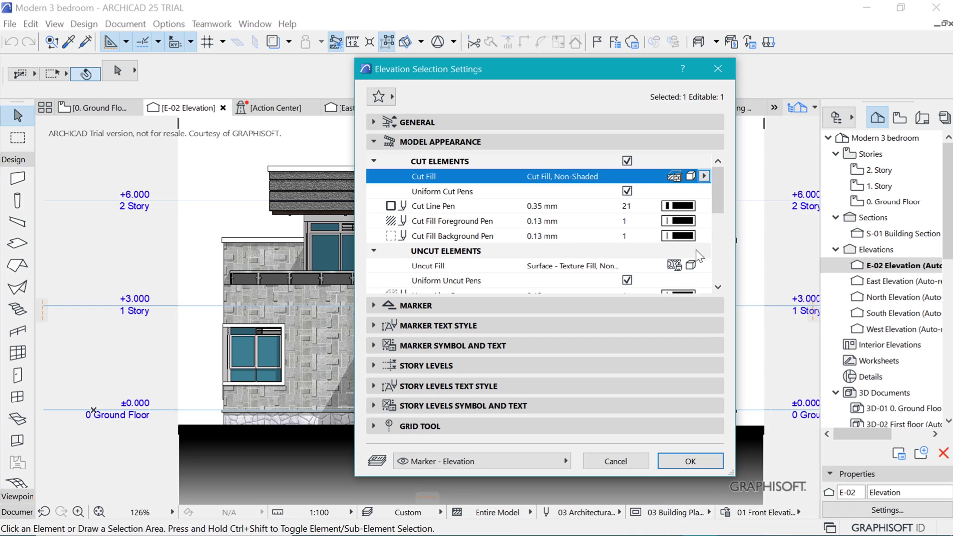
click(701, 267)
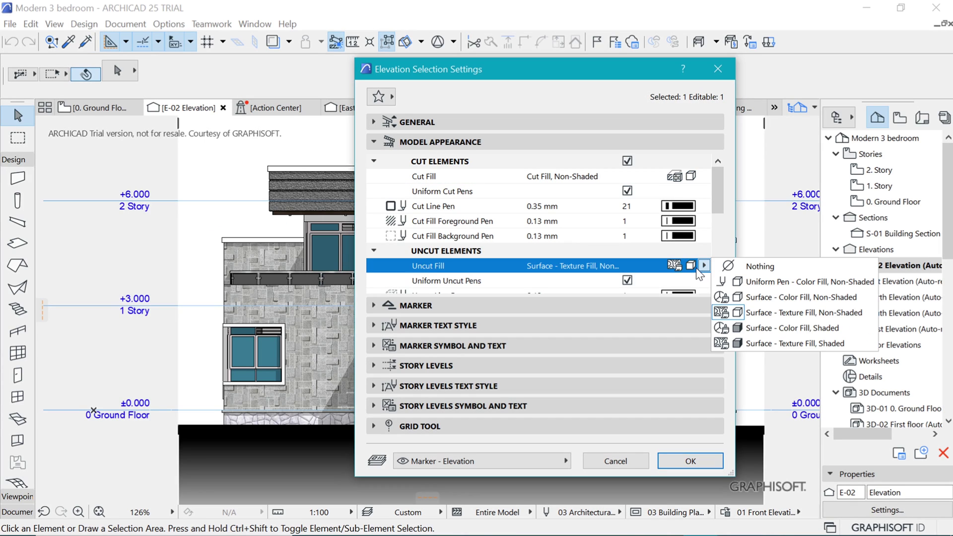
click(804, 321)
click(704, 265)
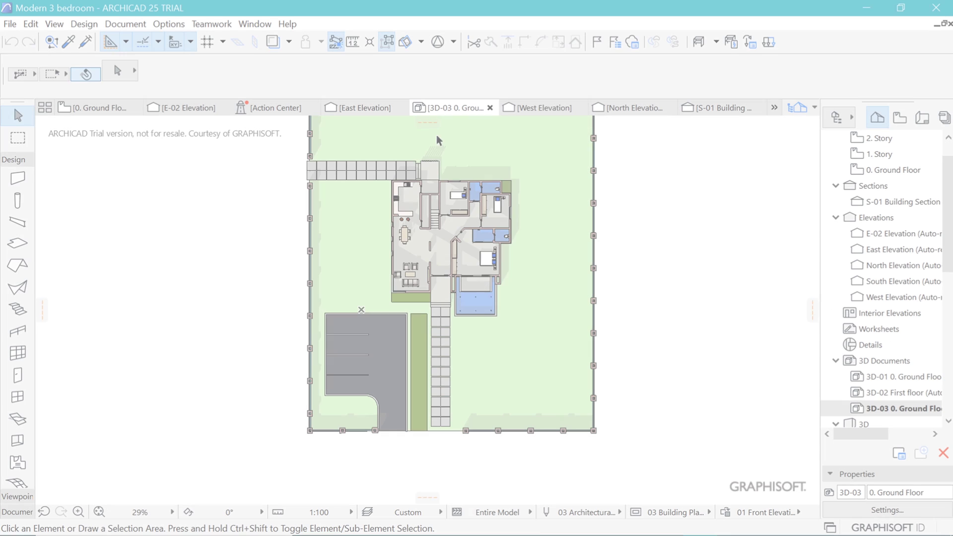
Step: Examine the 3D-03 Ground Floor document's shadows and the uncut fill options in its model appearance settings
scroll(566, 191, up, 4)
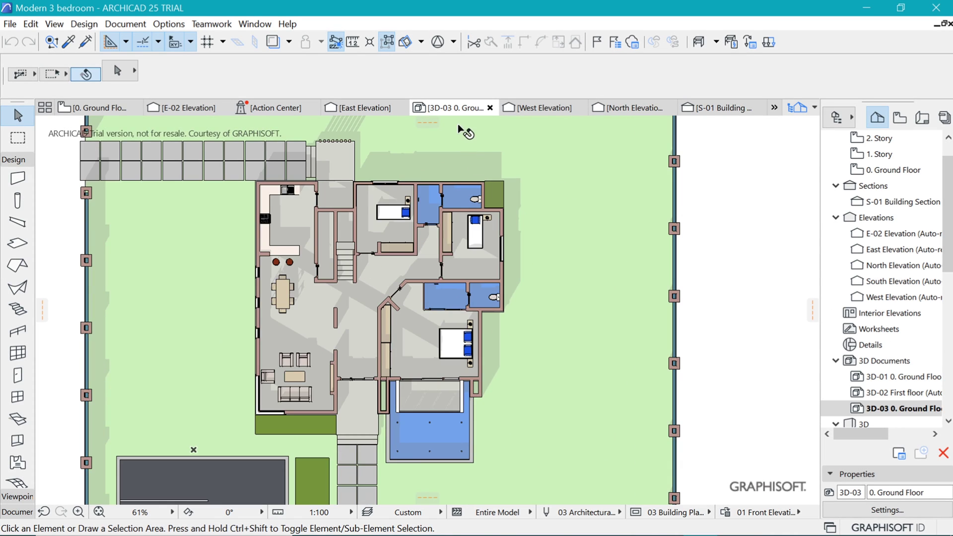
right_click(462, 113)
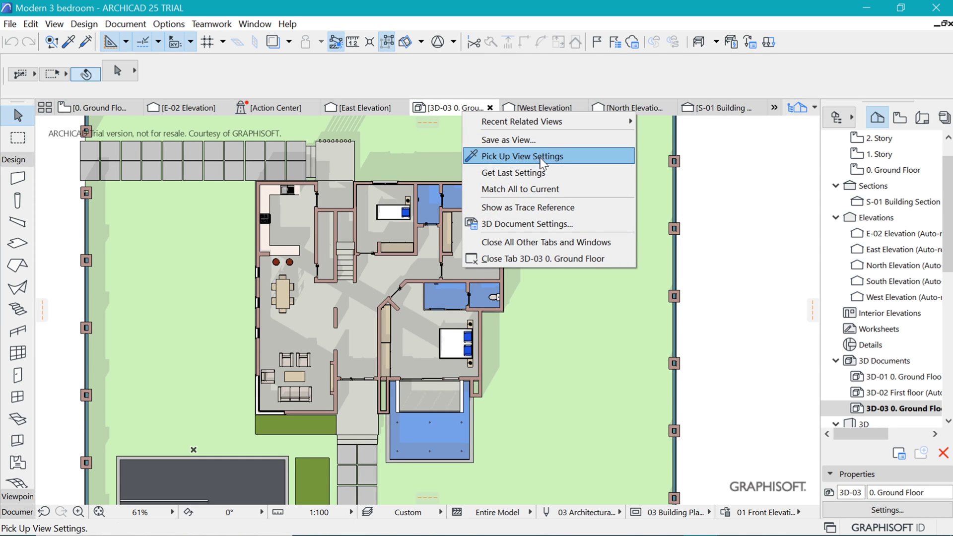
click(544, 224)
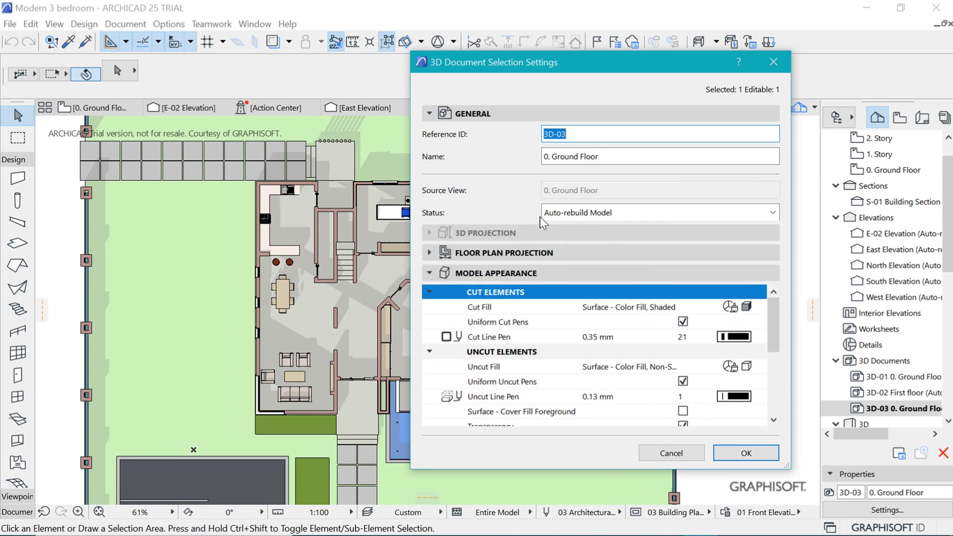
click(760, 367)
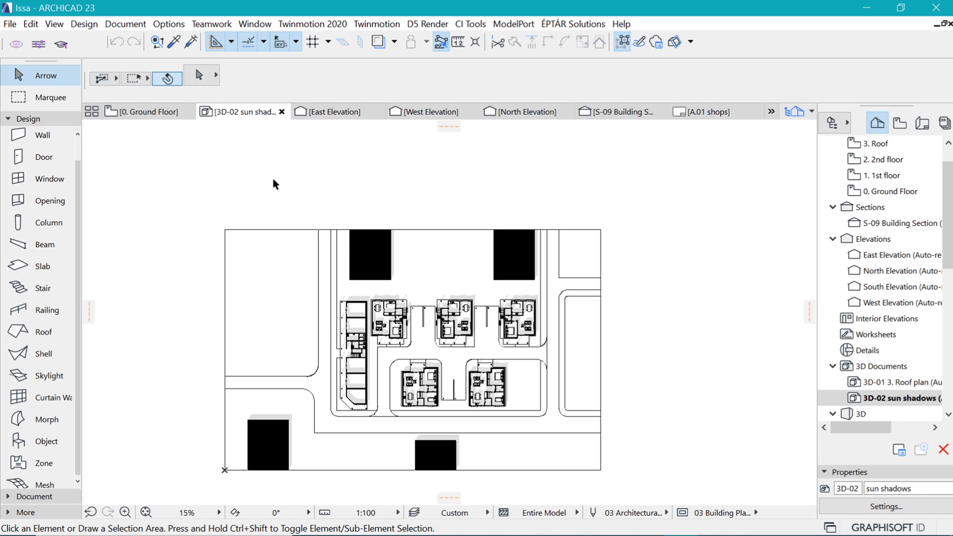
Step: Select the whole sun shadows drawing in the 3D document and copy it
drag(199, 209, 671, 493)
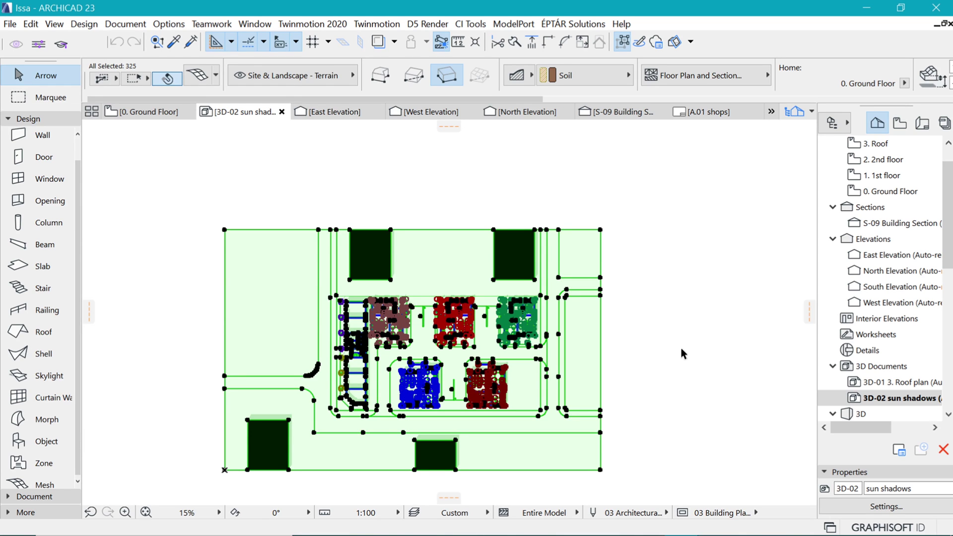
key(ctrl+c)
Step: Create an independent worksheet with reference ID W-01 named Site Plan and paste the copied drawing into it
scroll(896, 370, down, 3)
scroll(894, 357, up, 1)
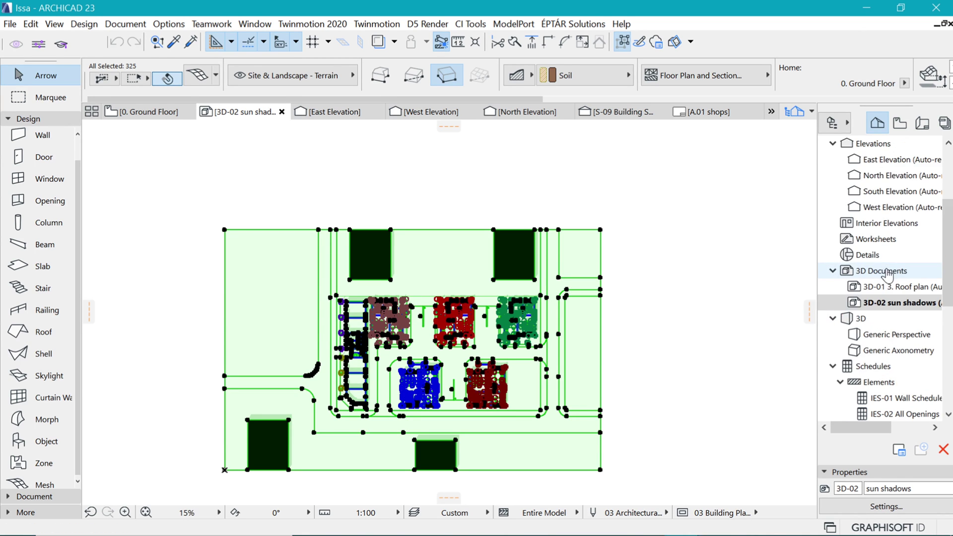
click(881, 225)
click(877, 241)
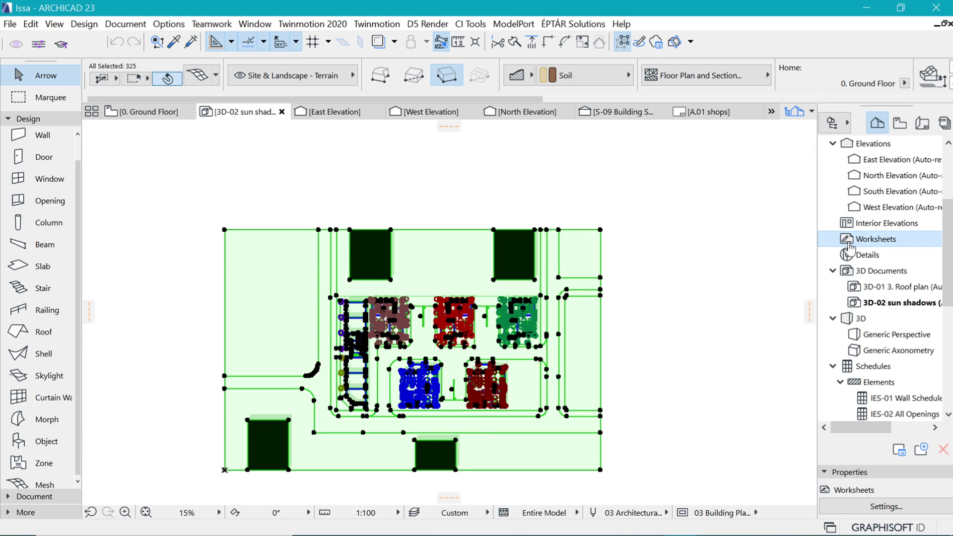
right_click(878, 243)
click(814, 256)
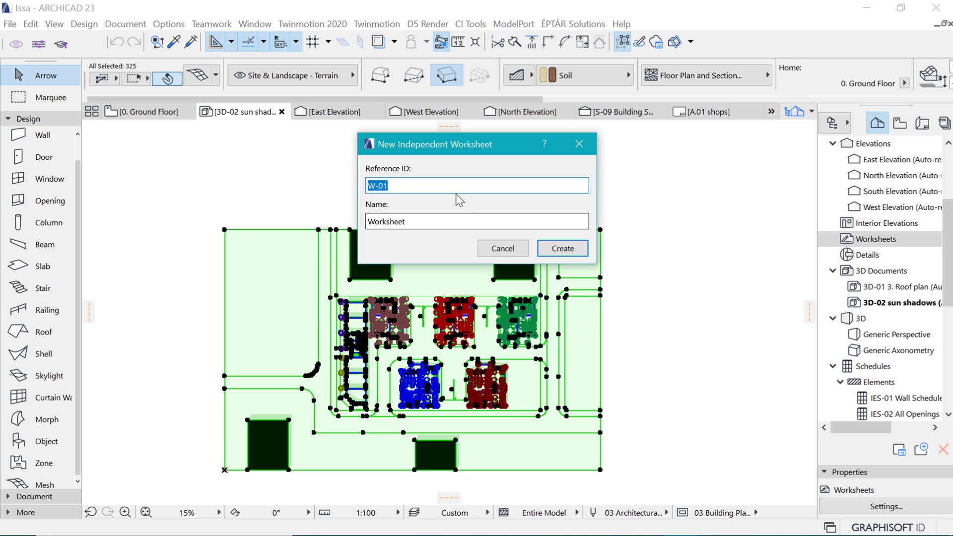
key(Tab)
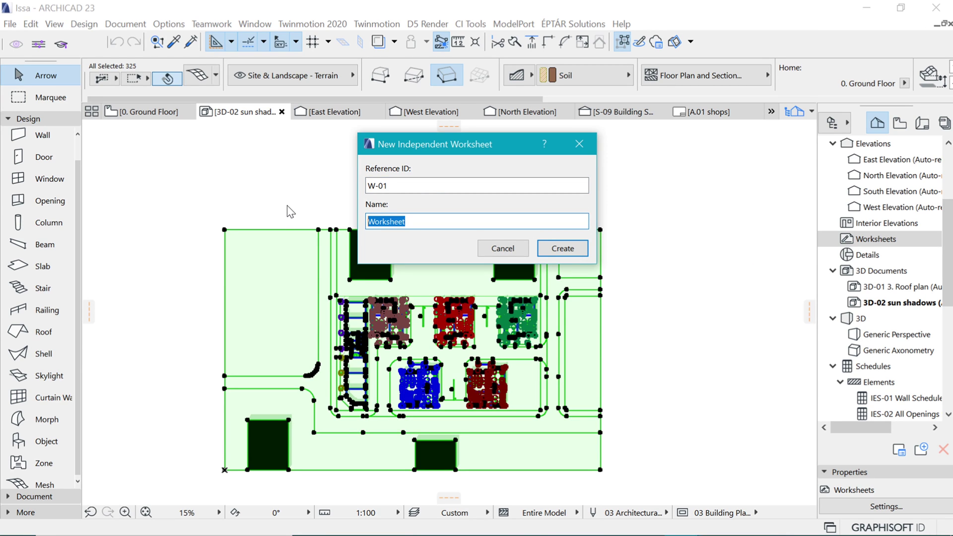
text(Site Plan)
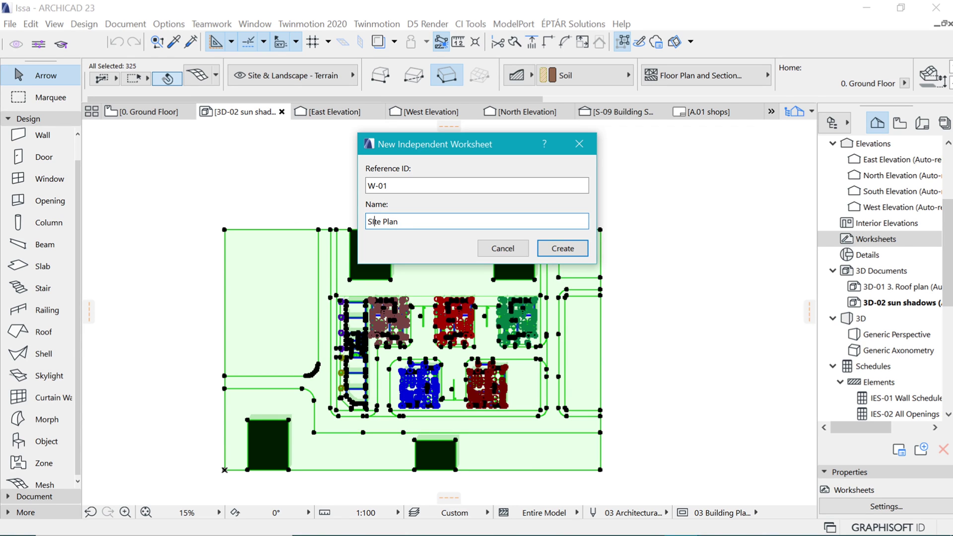
click(568, 252)
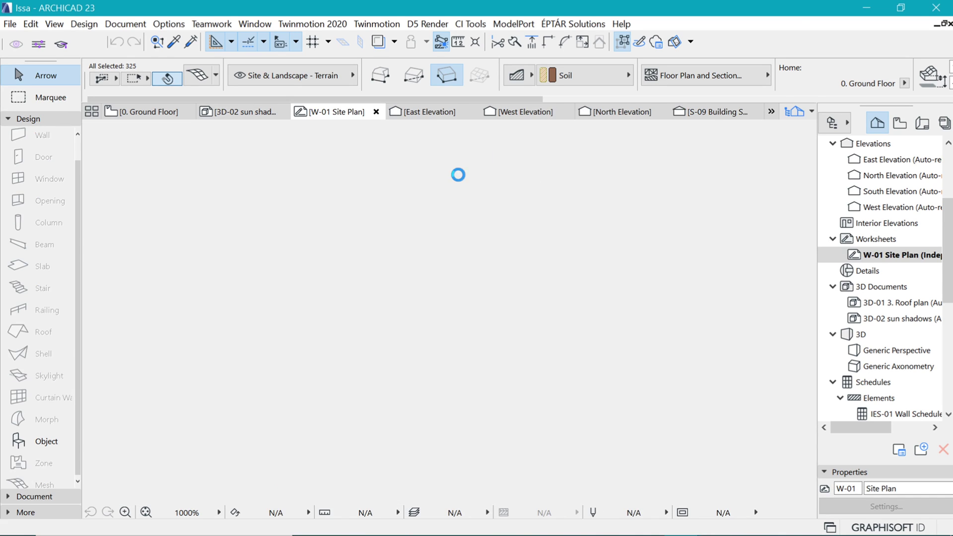
scroll(463, 411, down, 1)
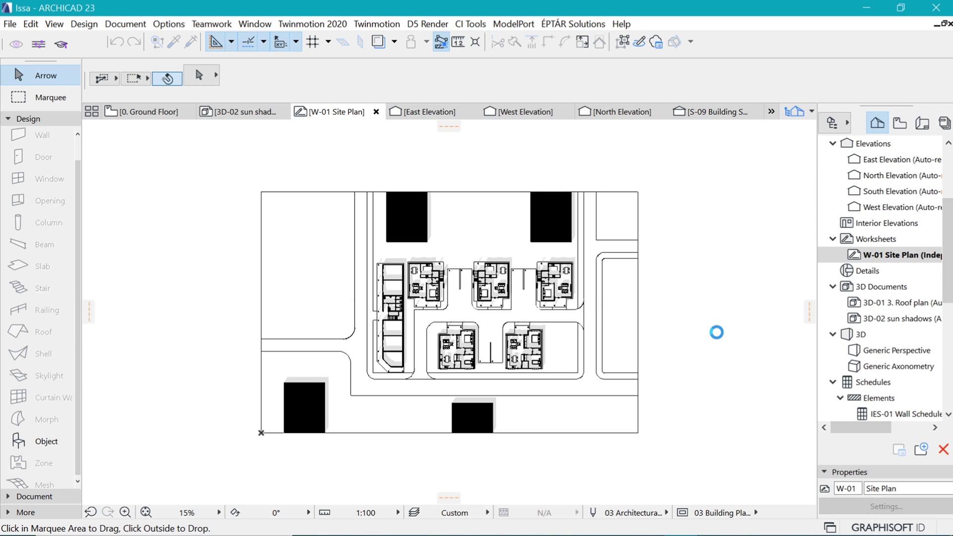
scroll(709, 281, up, 1)
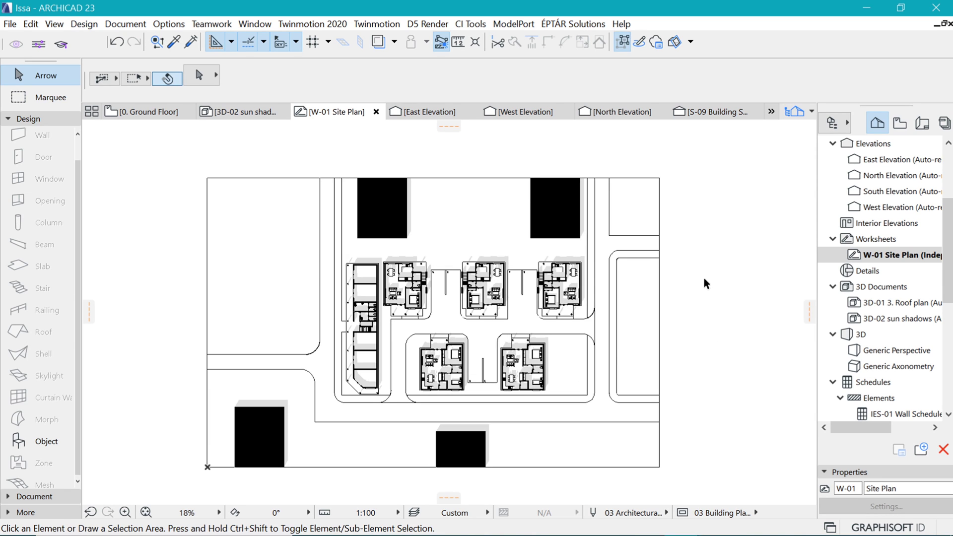
Step: Examine the pasted site plan by checking which of its terrain areas and boundary lines are individually selectable
click(636, 329)
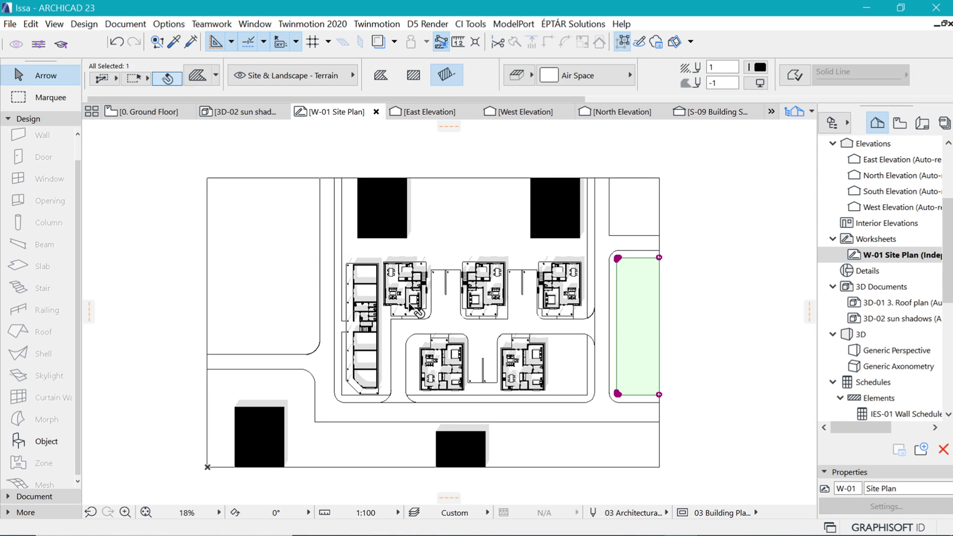
key(Escape)
click(538, 444)
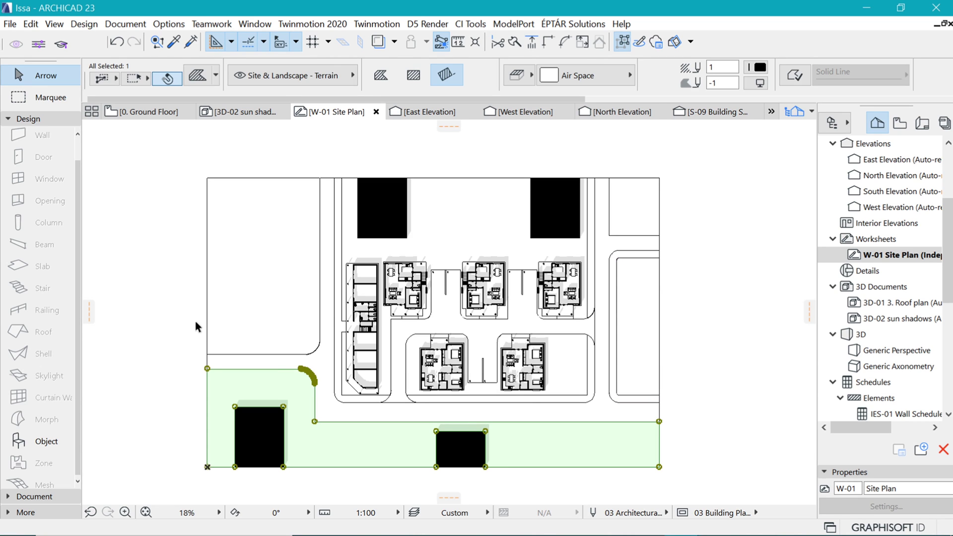
click(235, 277)
click(646, 299)
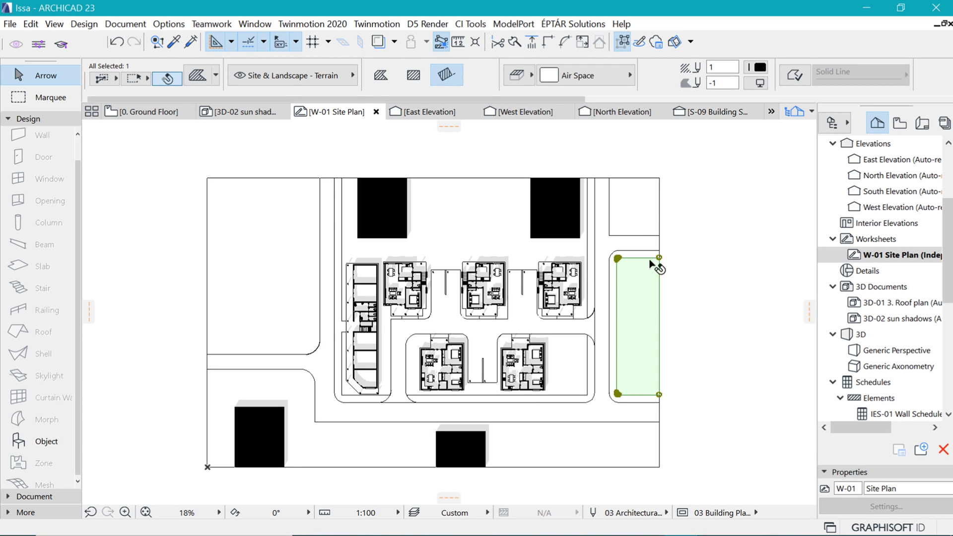
click(636, 211)
click(588, 240)
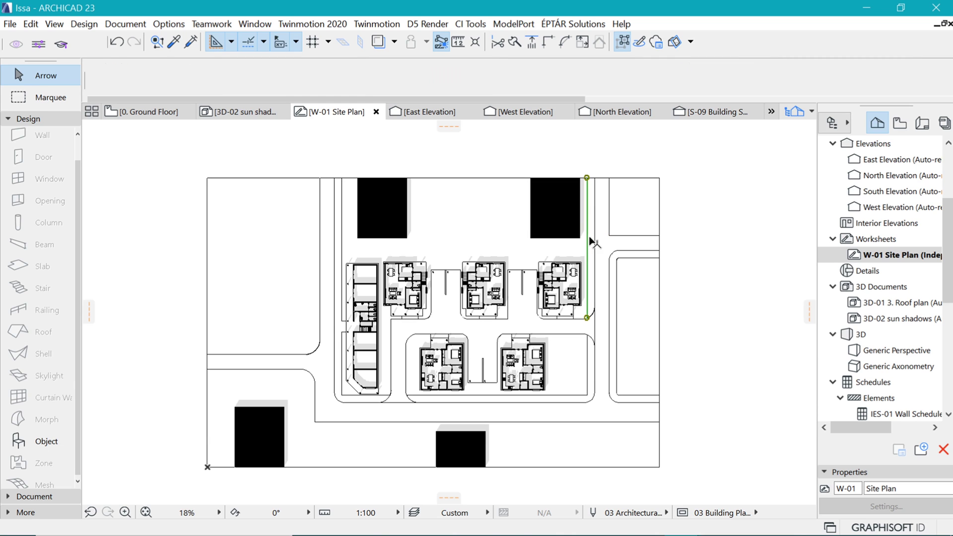
click(711, 226)
scroll(528, 296, up, 3)
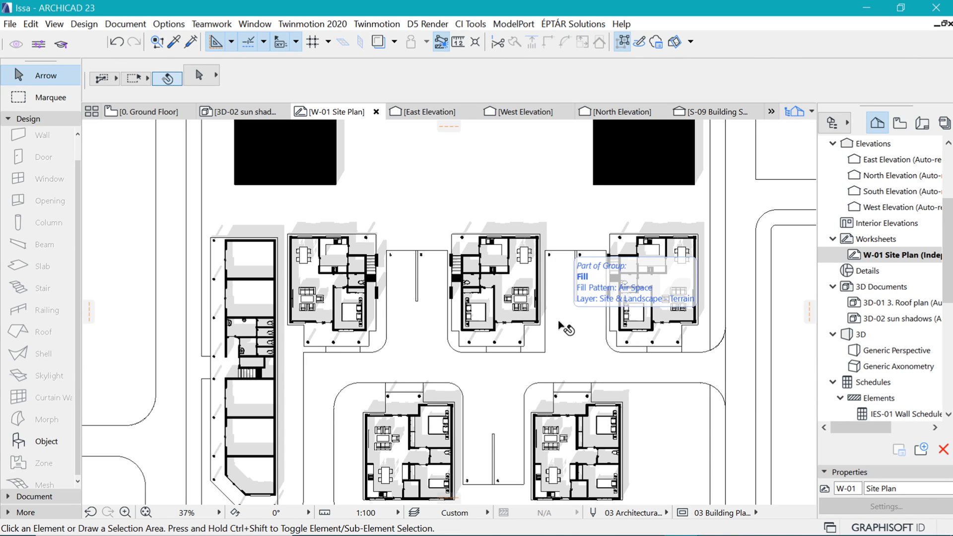
scroll(387, 353, down, 4)
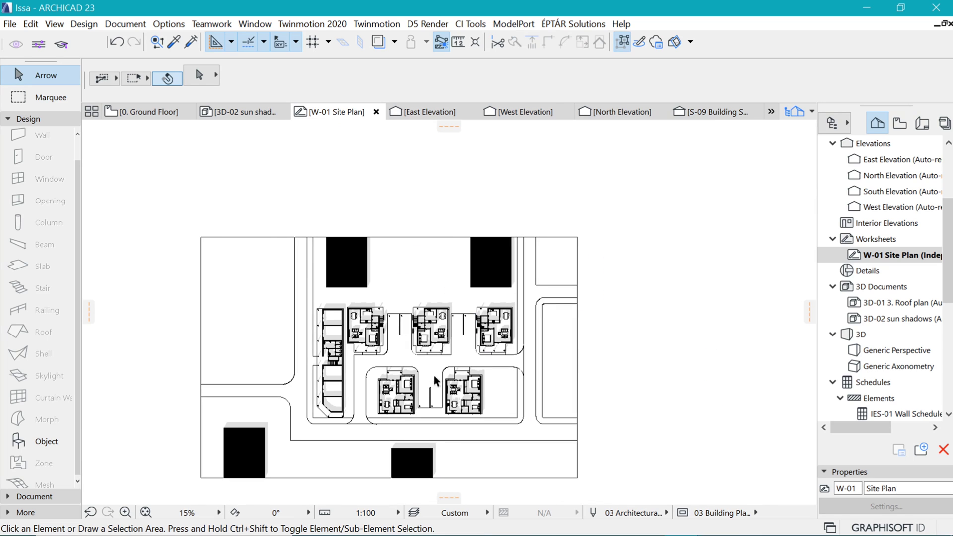
Step: Set all seven lawn area fills, around the roads and around the buildings, to the Grass cover image fill
click(564, 374)
shift+click(477, 462)
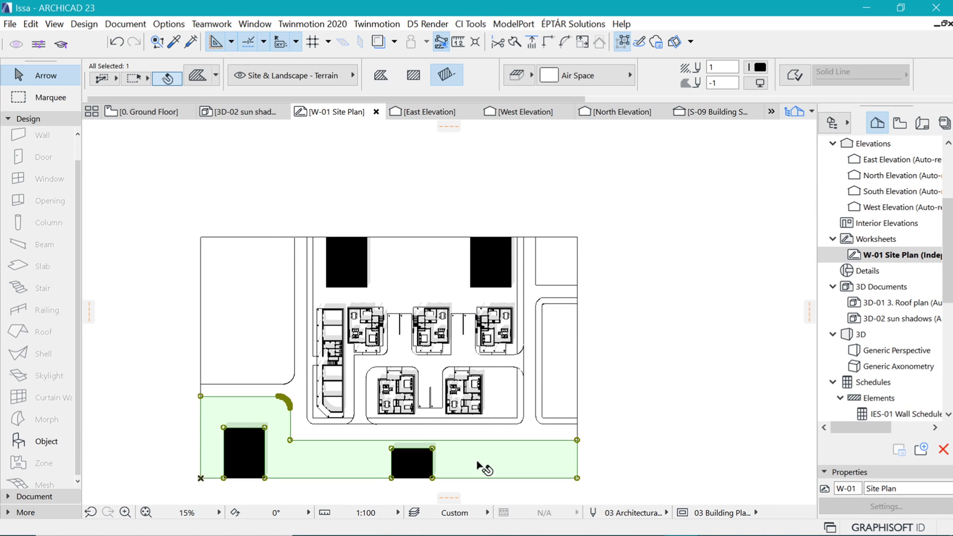
shift+click(280, 296)
shift+click(419, 260)
shift+click(553, 255)
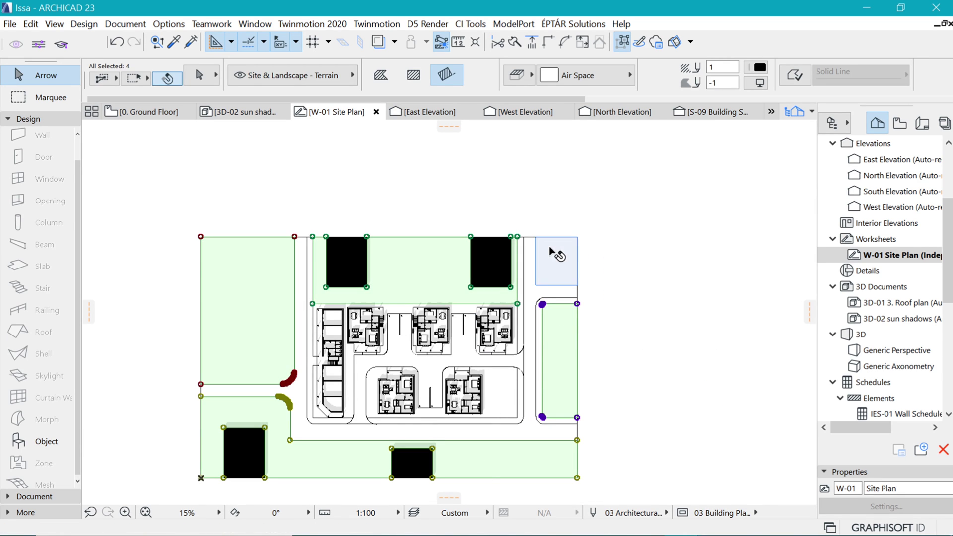
scroll(395, 338, up, 4)
shift+click(454, 385)
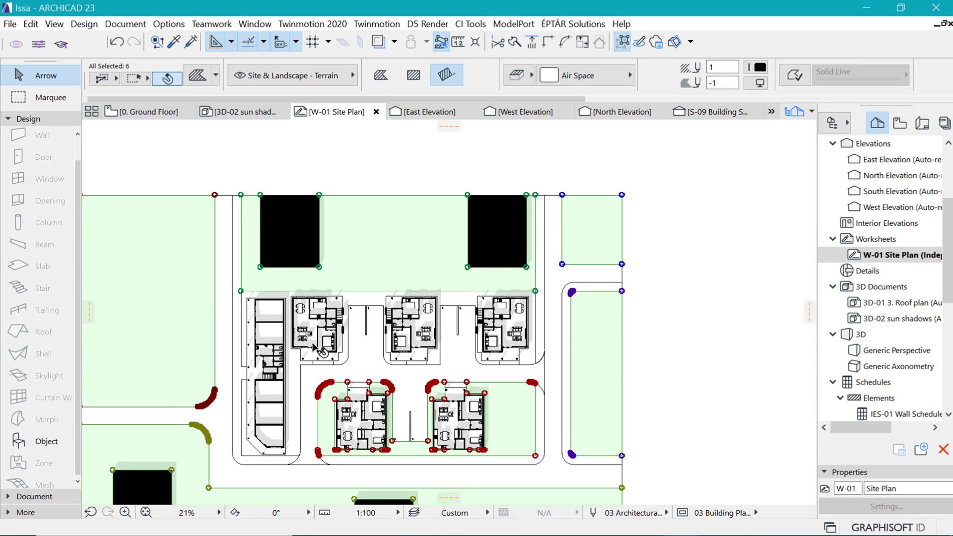
scroll(279, 363, up, 1)
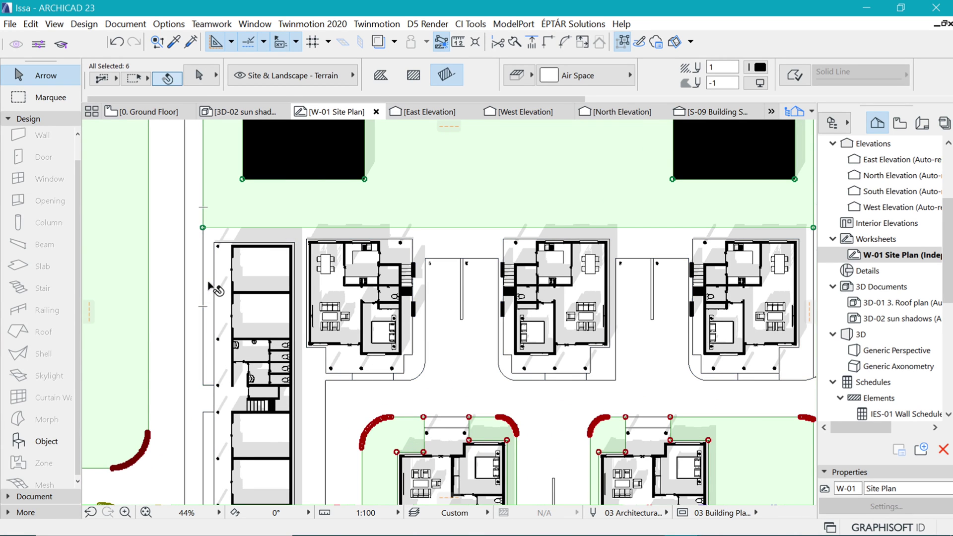
scroll(209, 283, down, 4)
shift+click(550, 267)
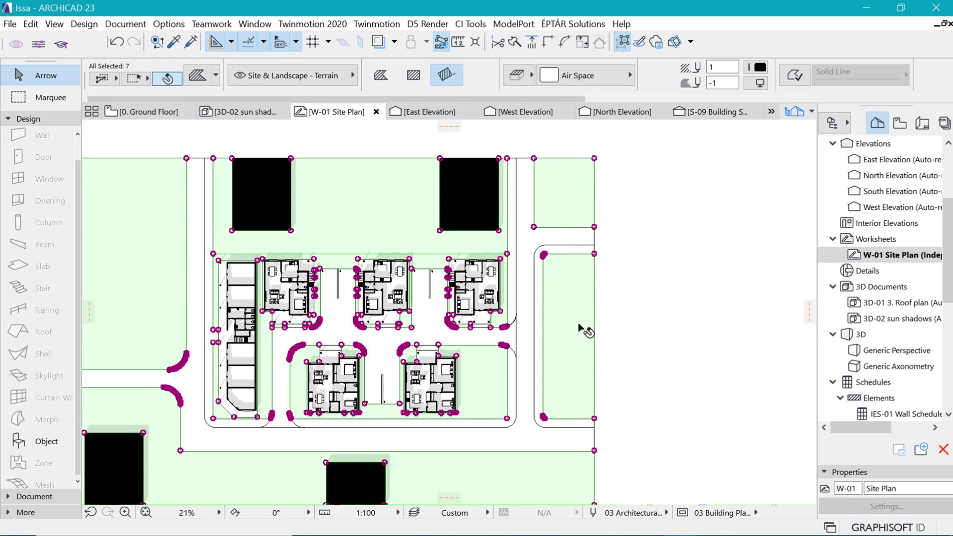
scroll(575, 329, down, 2)
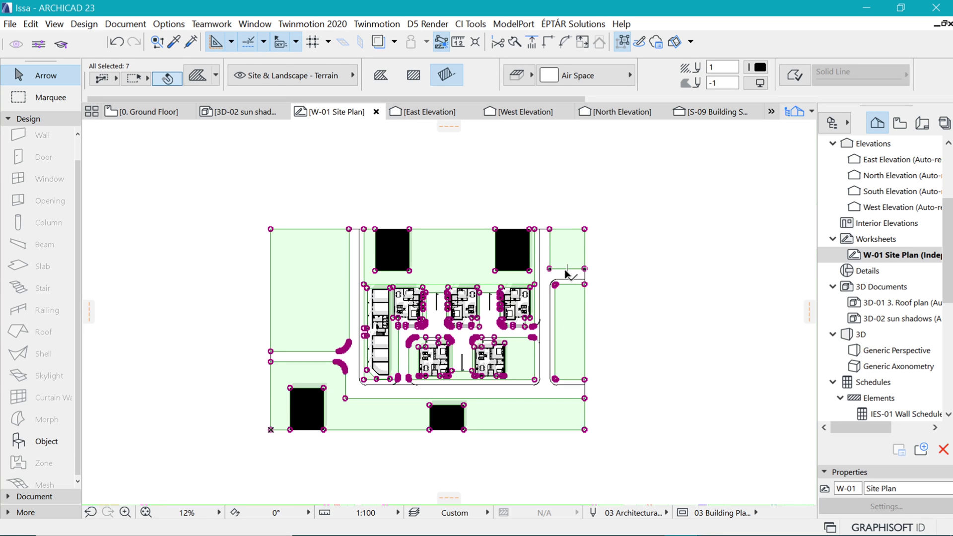
click(610, 78)
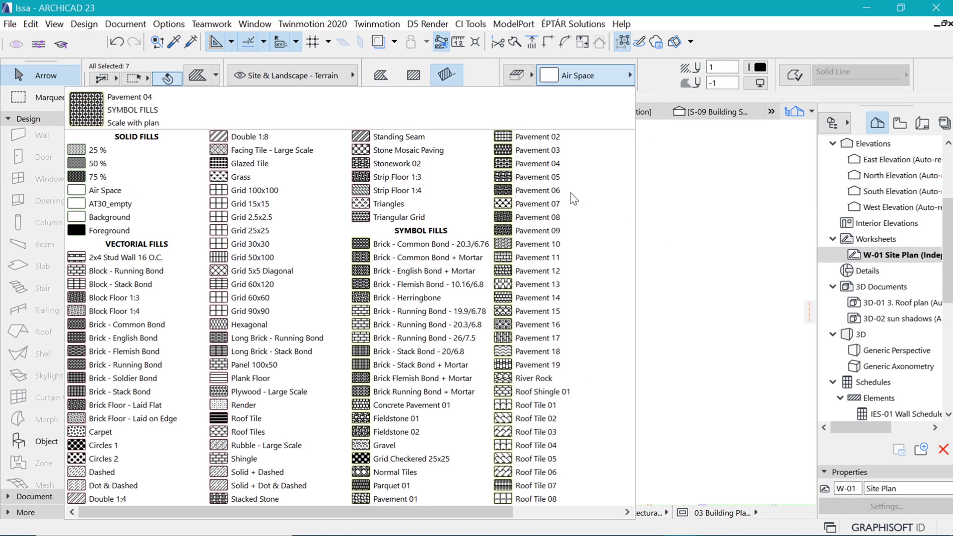
scroll(557, 418, right, 1)
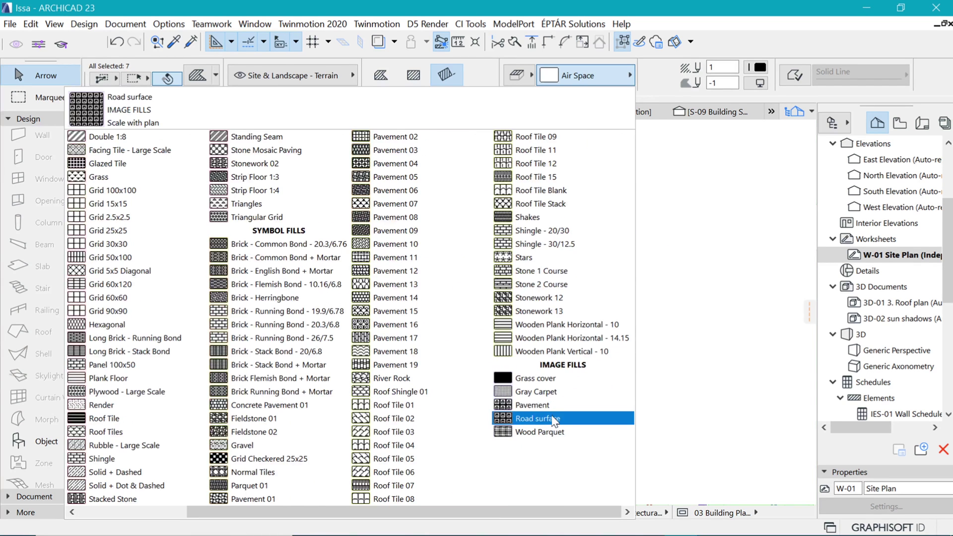
click(551, 378)
click(718, 295)
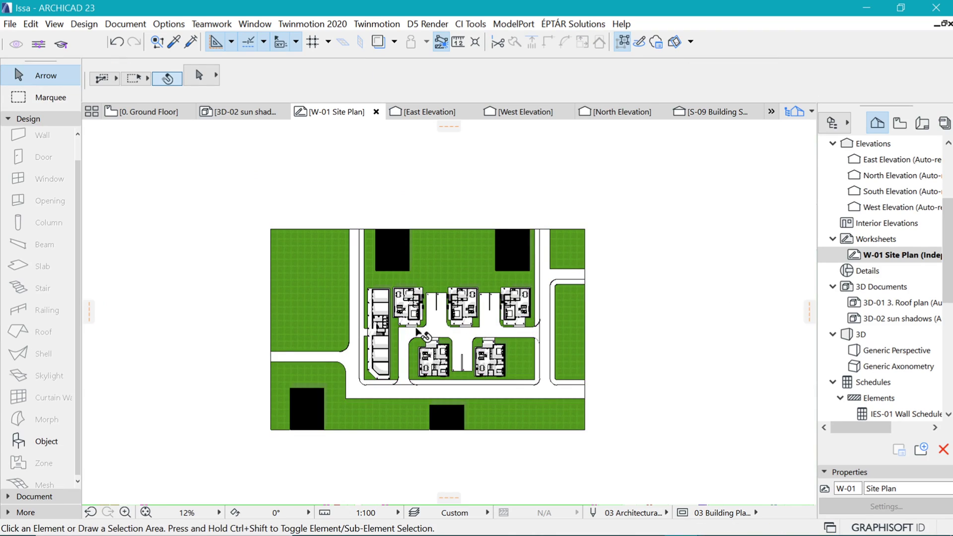
Step: Set the fills of the main road and the inner access road between the houses to the Road surface image fill
scroll(417, 330, up, 10)
scroll(258, 344, up, 3)
scroll(293, 363, down, 7)
scroll(304, 362, down, 6)
scroll(437, 352, up, 2)
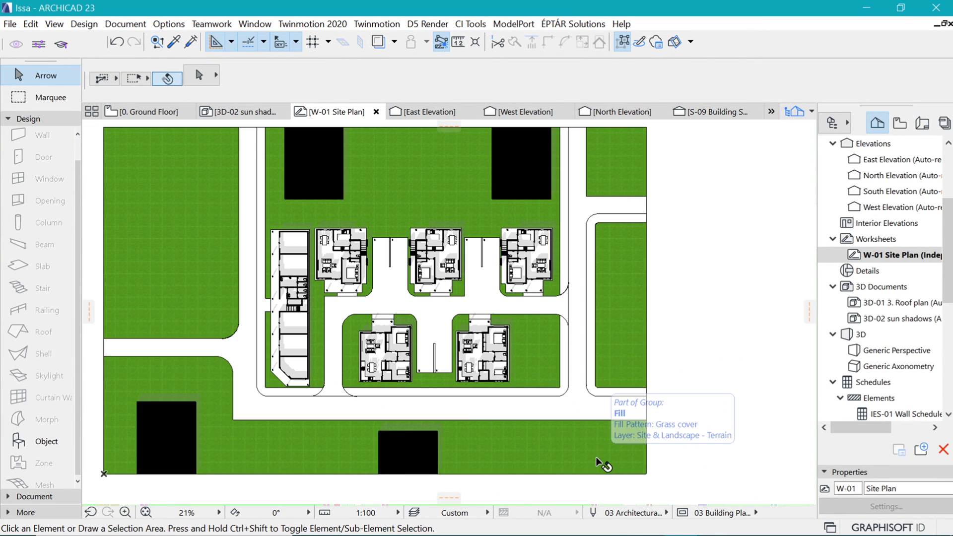
click(595, 457)
key(Escape)
click(231, 346)
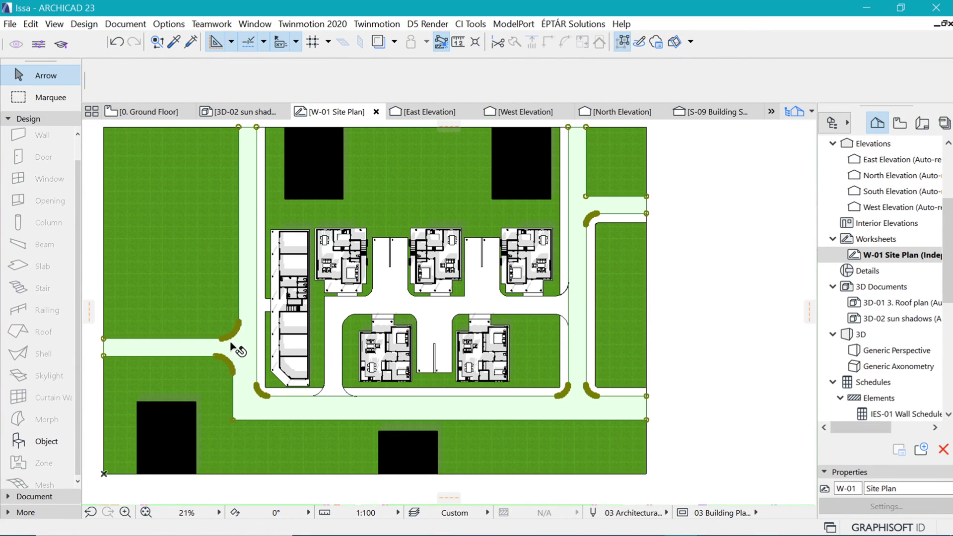
shift+click(417, 310)
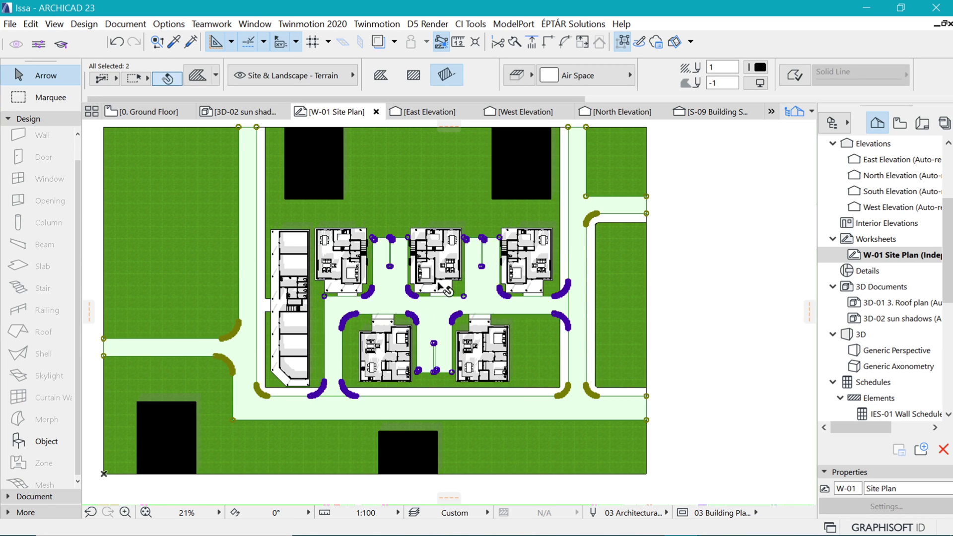
click(612, 75)
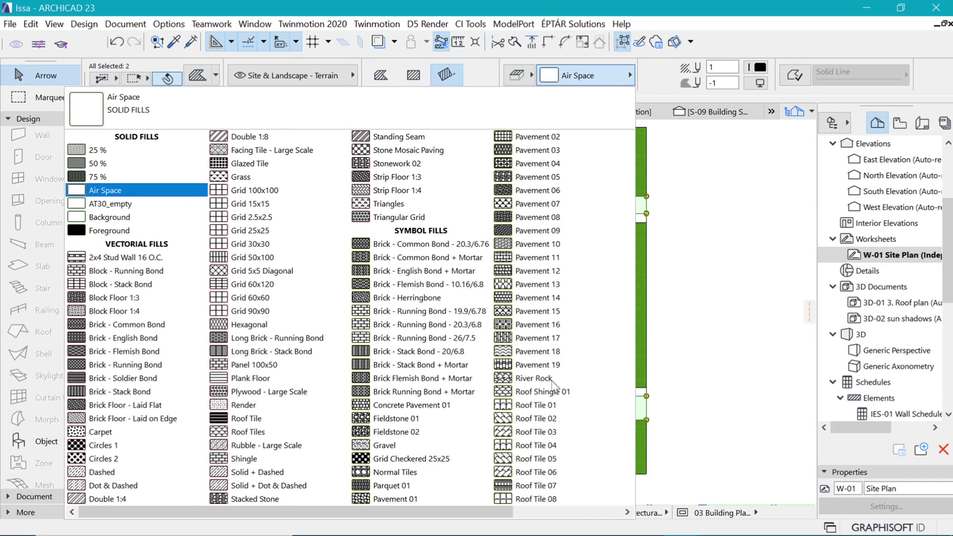
scroll(554, 385, down, 2)
click(541, 418)
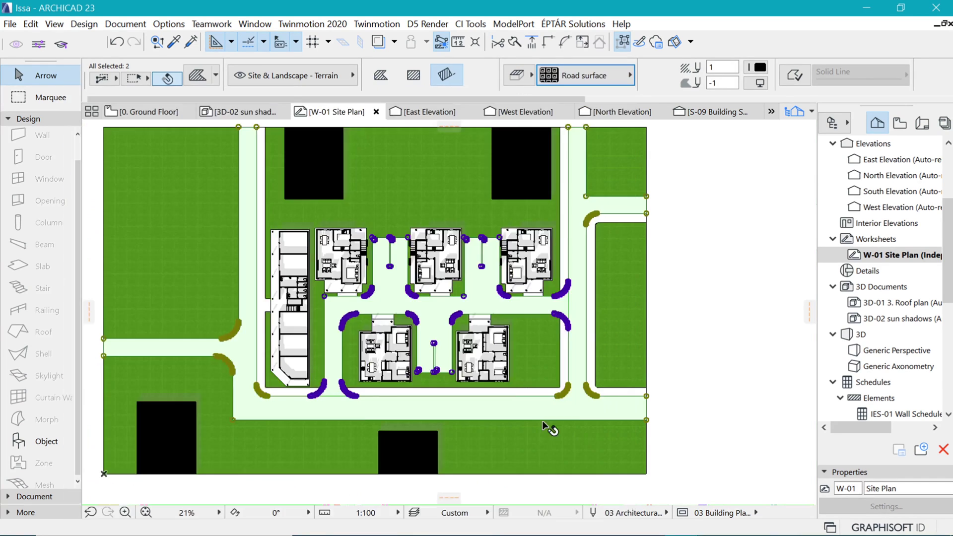
click(720, 327)
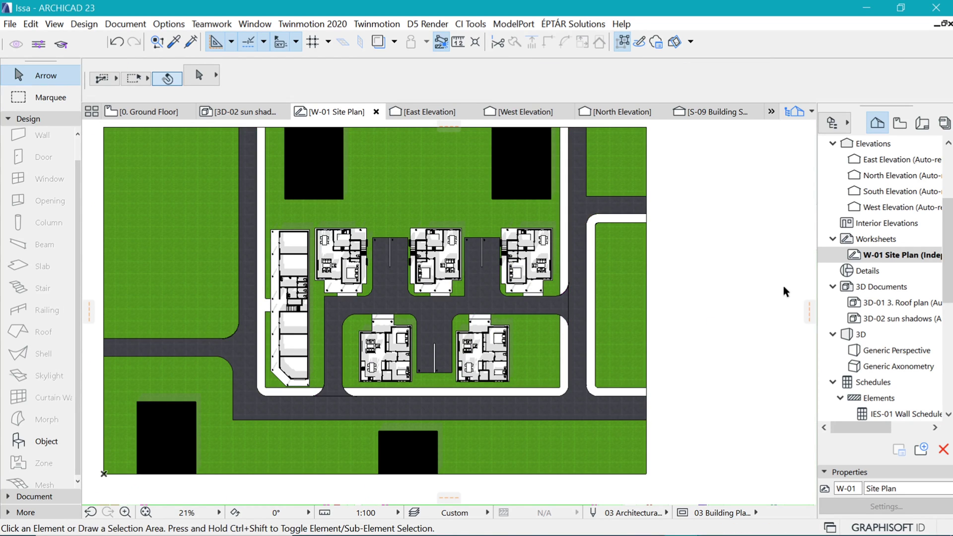
Step: Set the fills of the four sidewalk strips along the roads to the Pavement image fill
scroll(318, 371, up, 5)
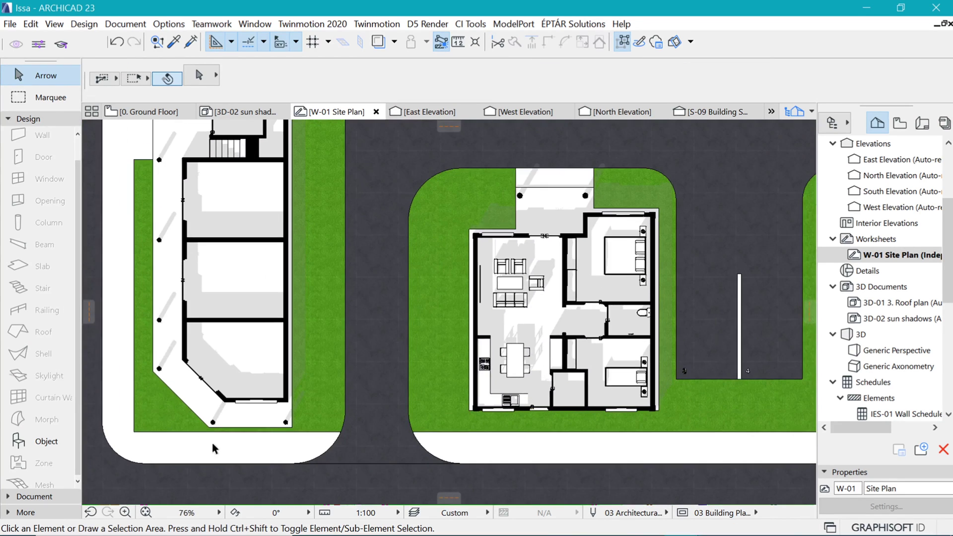
click(219, 449)
shift+click(484, 445)
scroll(393, 440, down, 5)
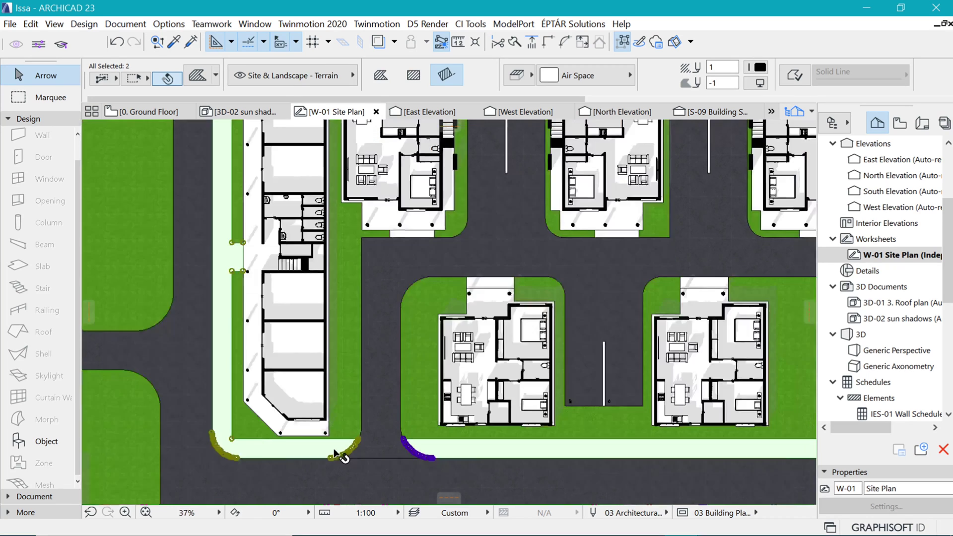
scroll(772, 380, up, 3)
scroll(432, 276, up, 2)
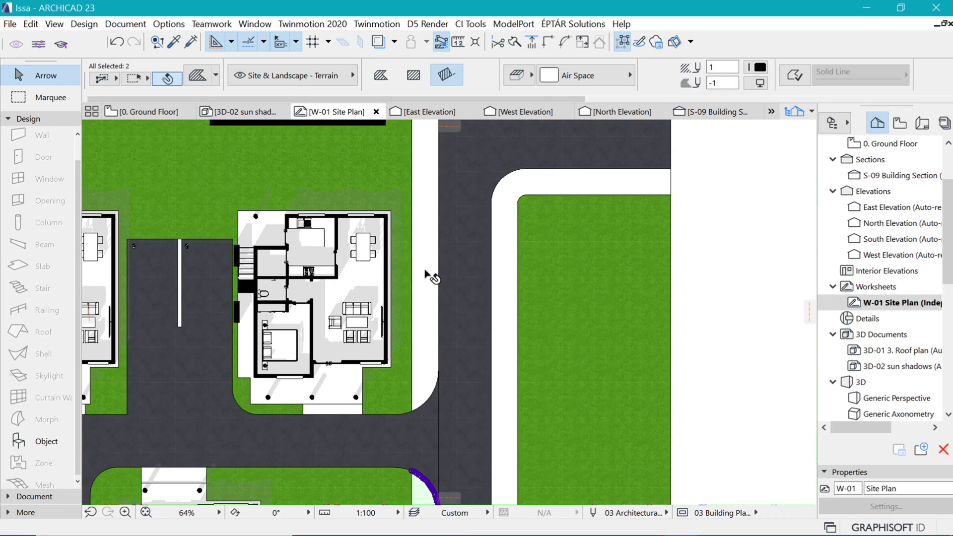
shift+click(431, 276)
shift+click(491, 268)
scroll(402, 298, down, 5)
scroll(403, 298, down, 2)
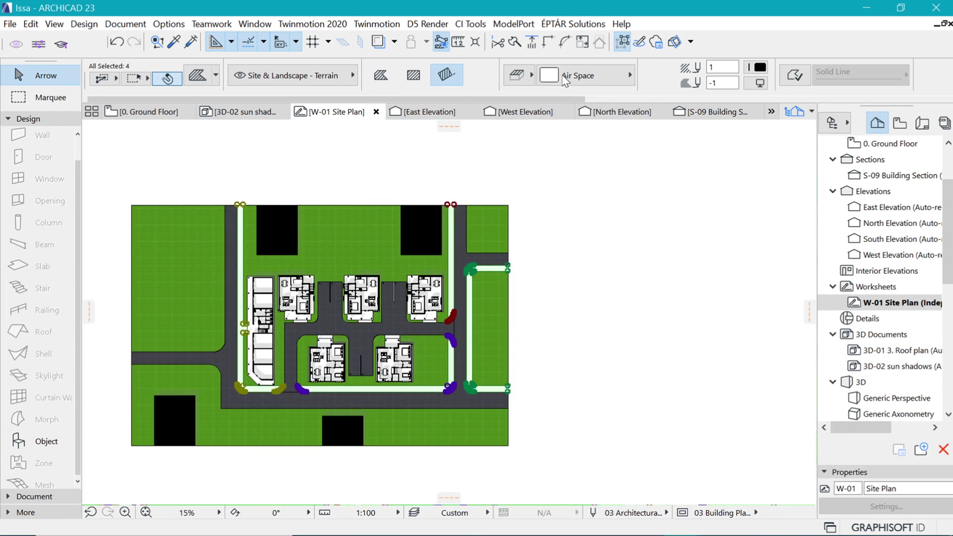
click(565, 77)
scroll(548, 474, right, 2)
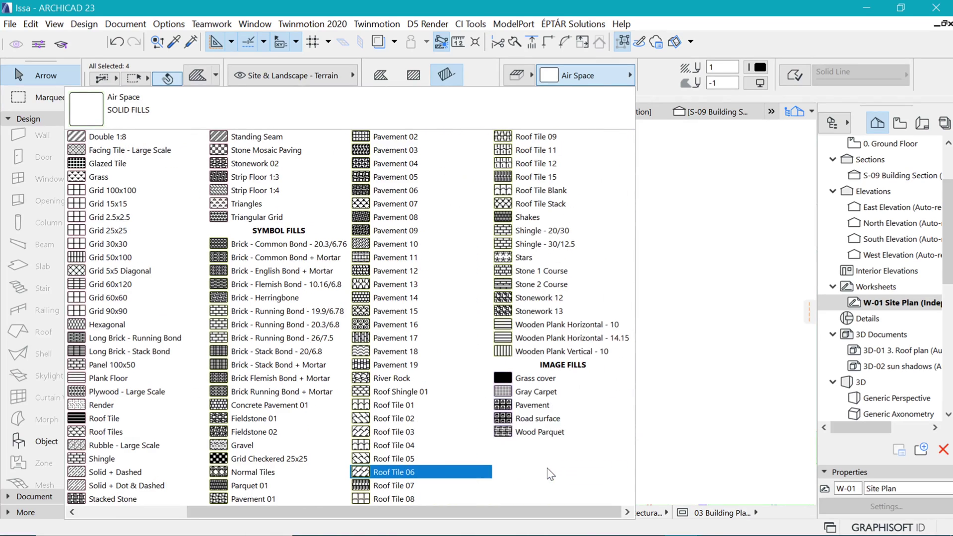
click(541, 414)
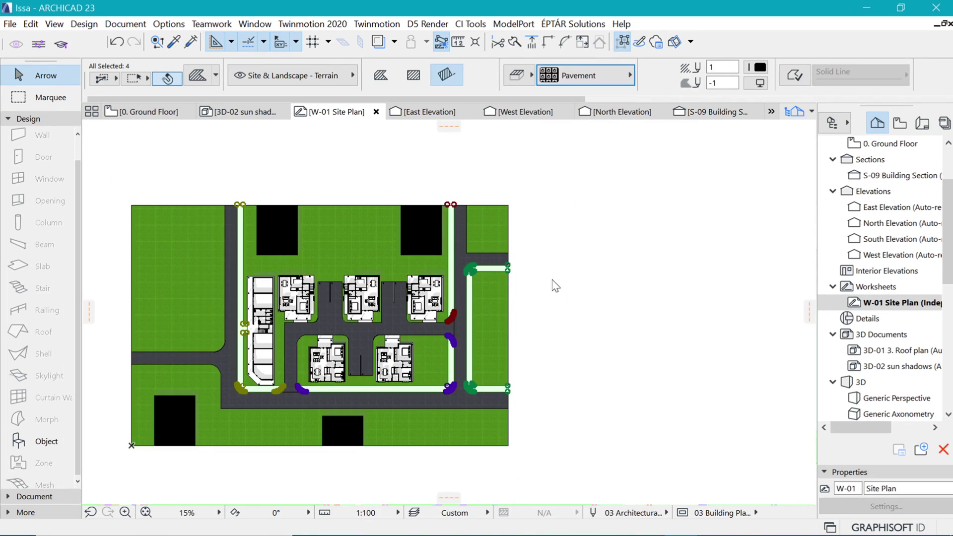
key(Escape)
scroll(251, 399, up, 8)
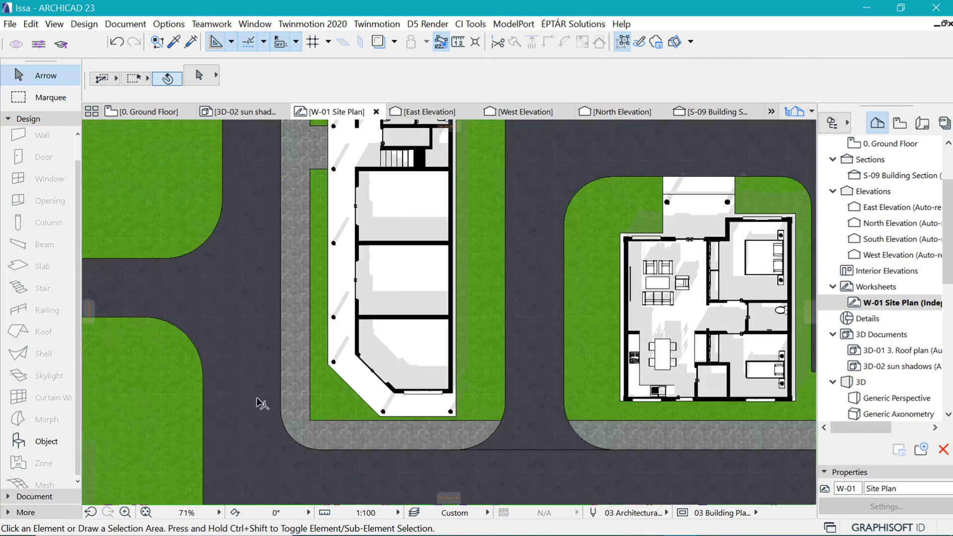
scroll(259, 403, down, 8)
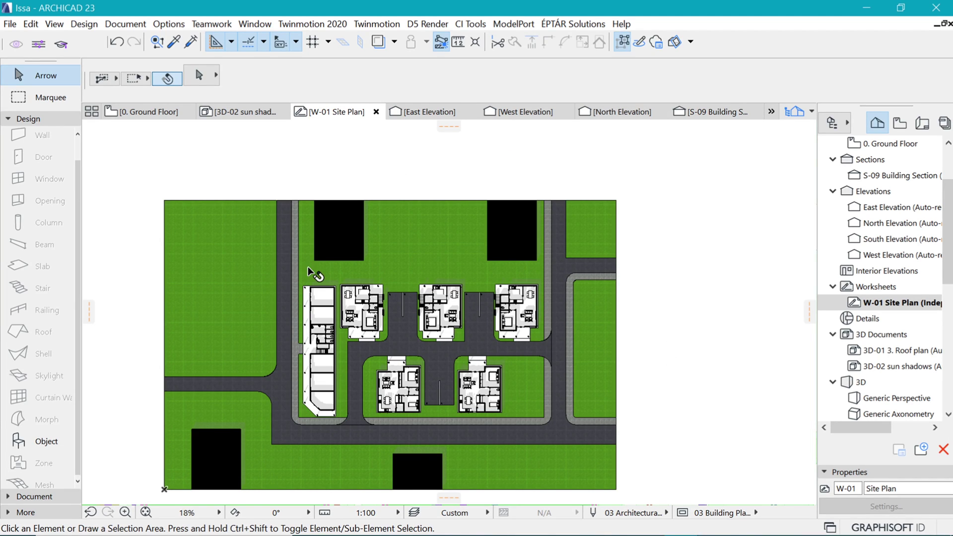
Step: On the Ground Floor plan, select the separate contour and boundary drawing as a whole group and copy it
click(141, 112)
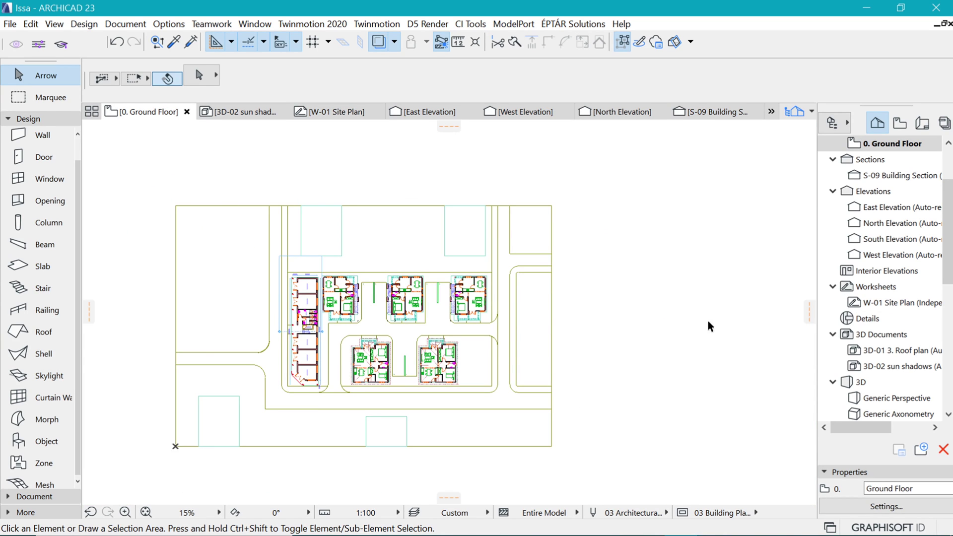
scroll(708, 321, down, 4)
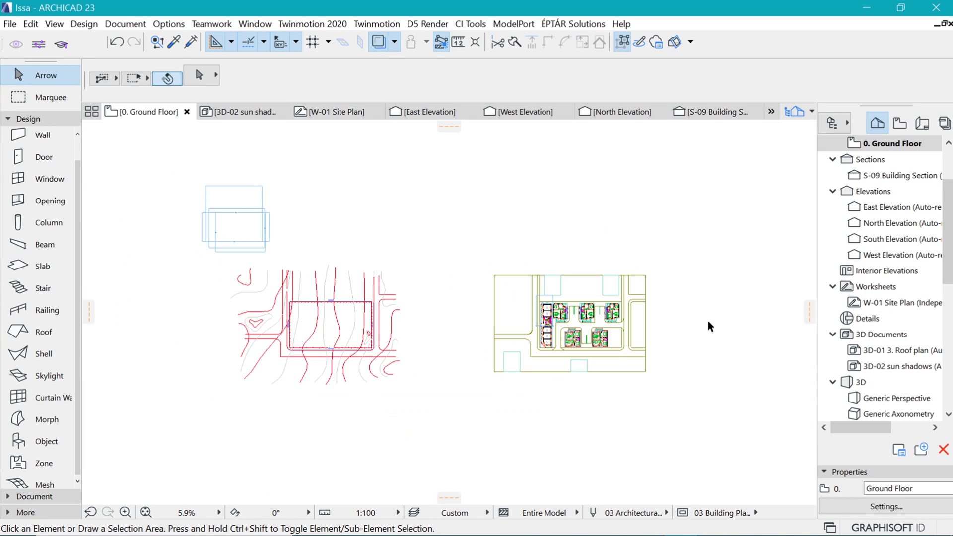
click(394, 364)
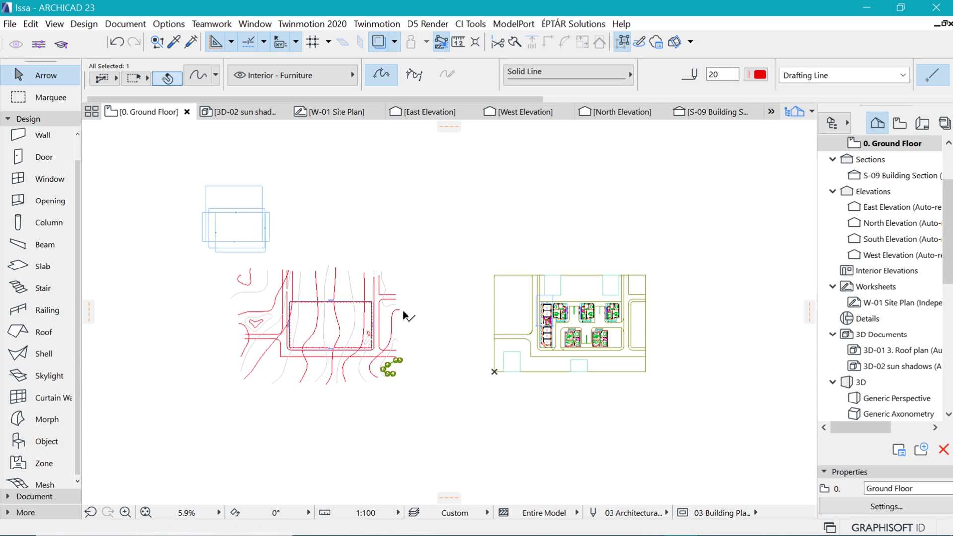
click(624, 40)
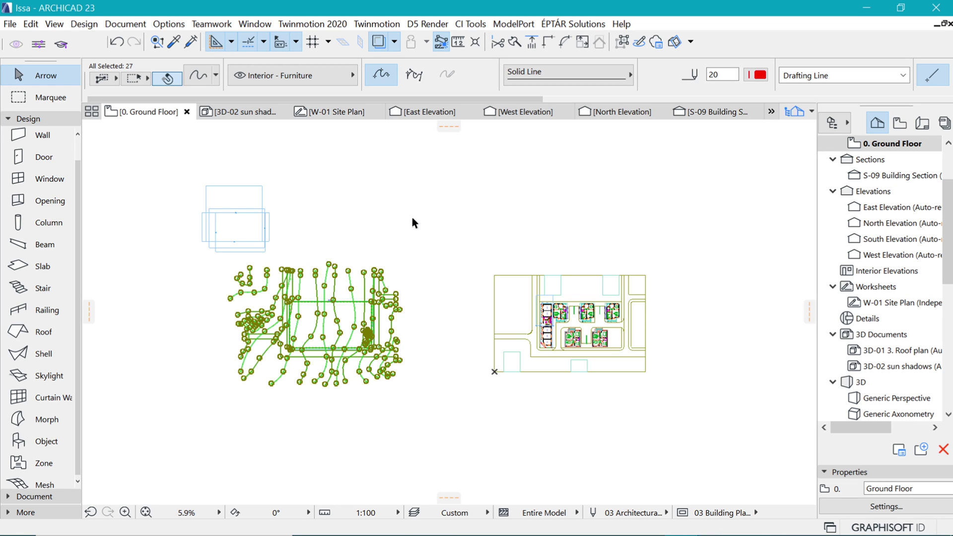
Step: Paste the copied contour lines into the W-01 Site Plan worksheet and position them over the site
click(898, 303)
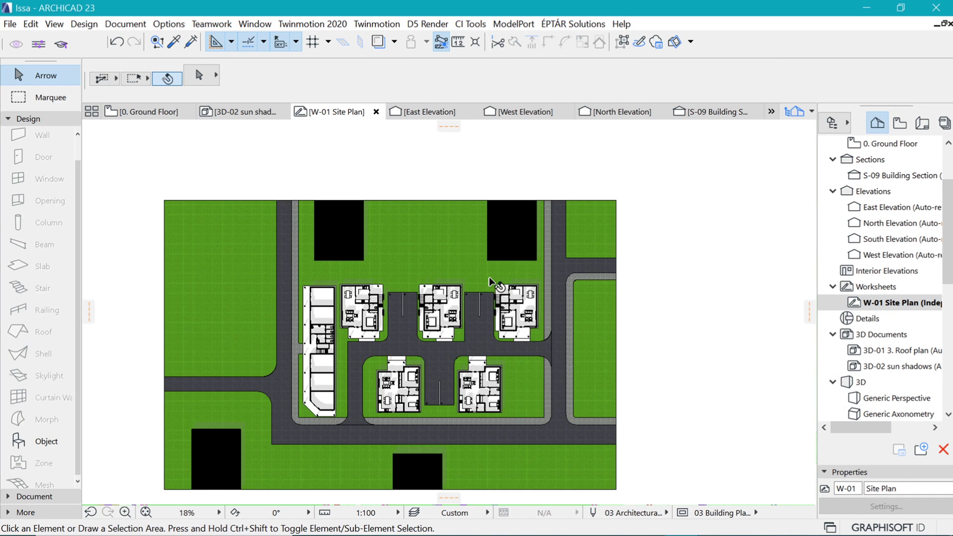
scroll(492, 283, down, 3)
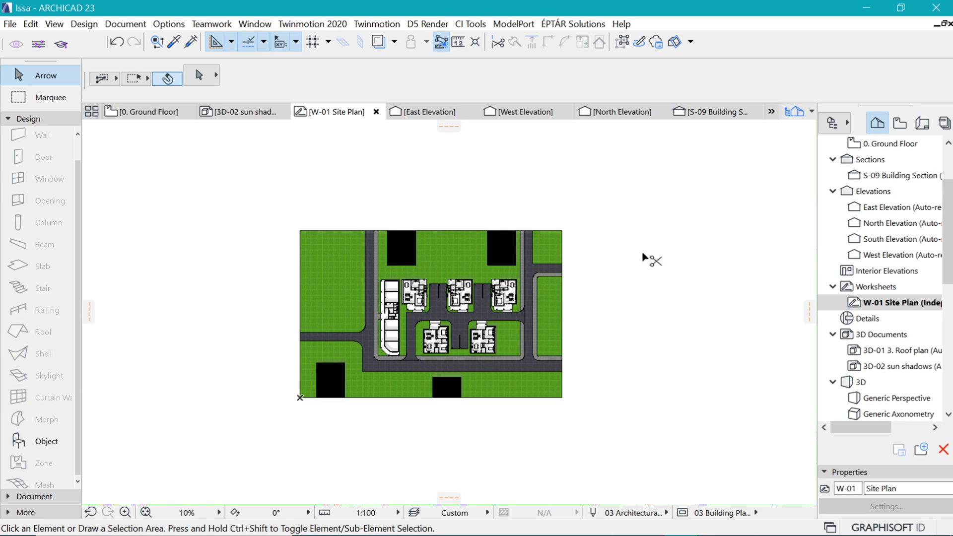
key(ctrl+v)
click(381, 378)
click(352, 380)
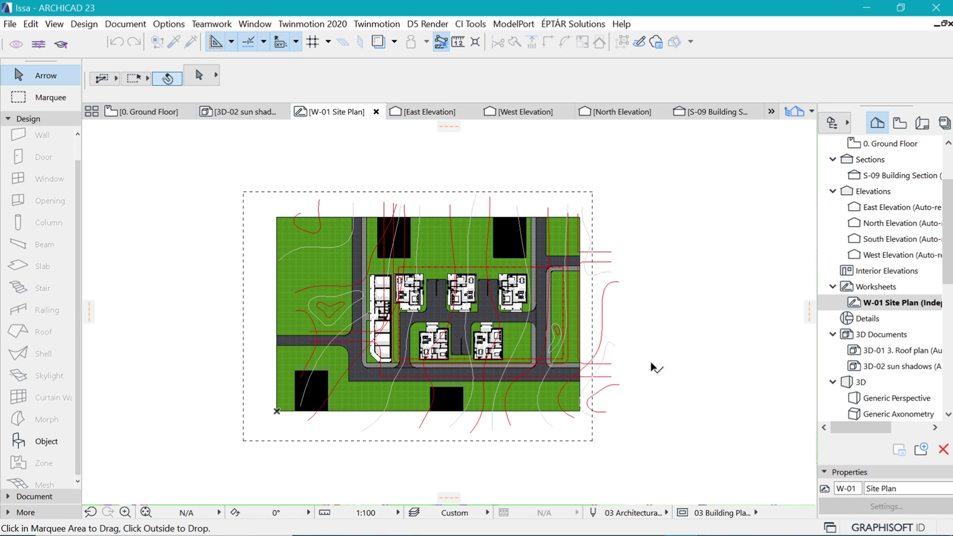
scroll(619, 258, up, 2)
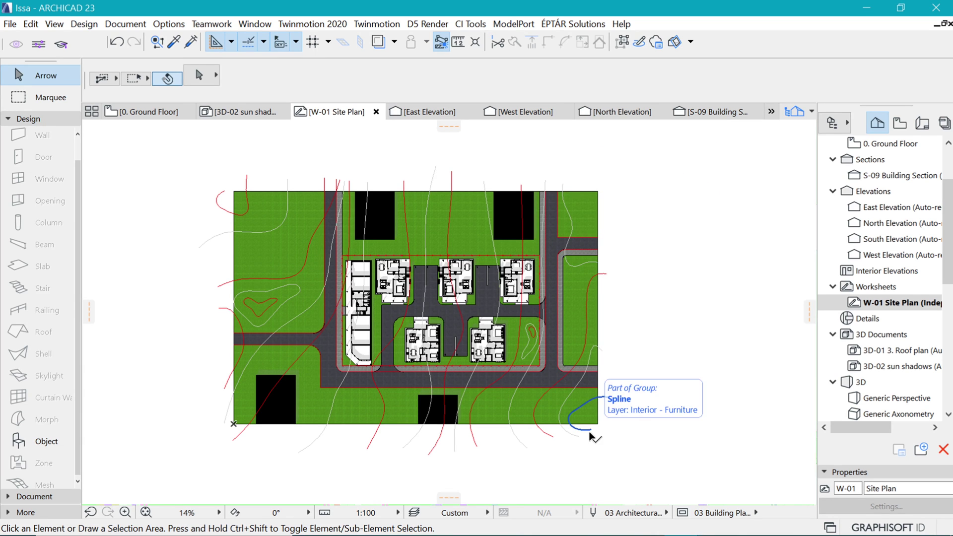
Step: Send the contour line group and the seven grass fills to the back of the display order
key(ctrl+a)
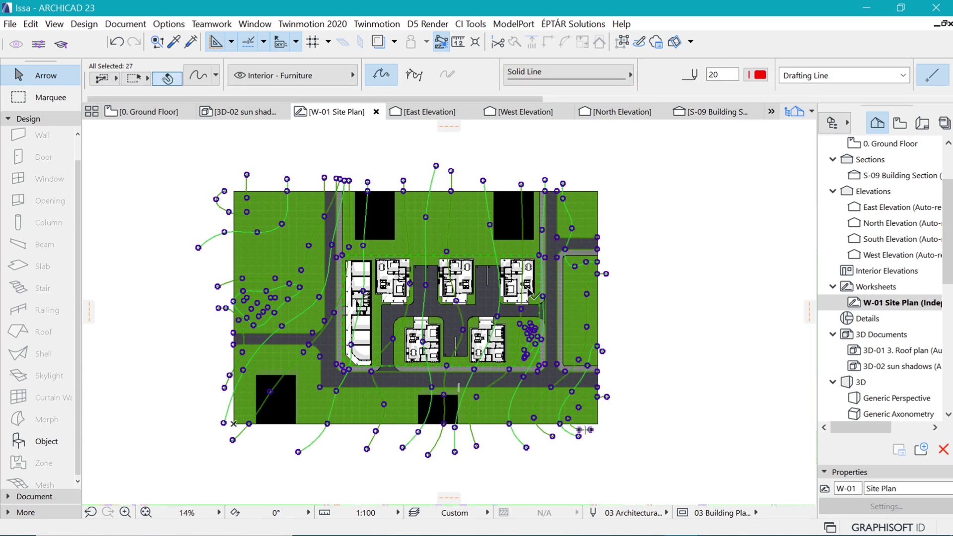
key(ctrl+a)
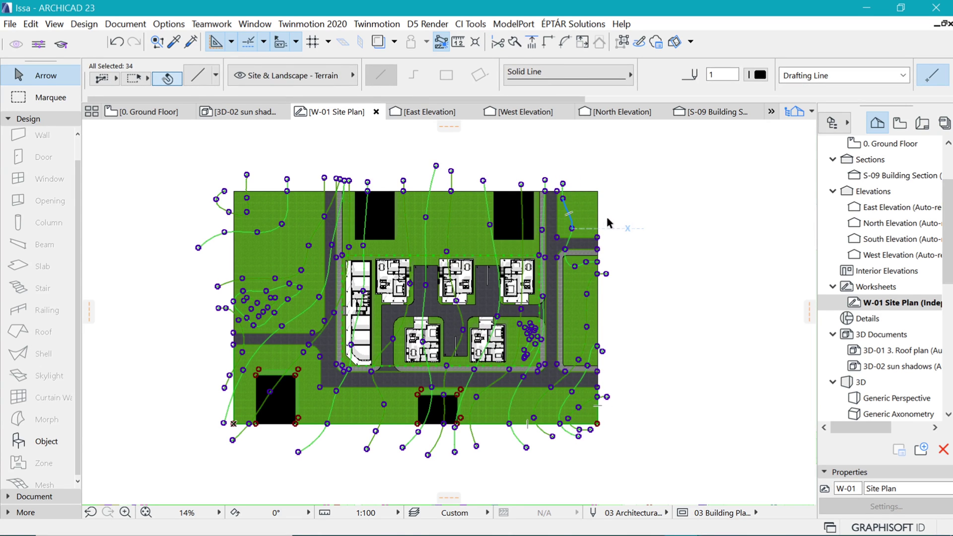
scroll(618, 240, up, 1)
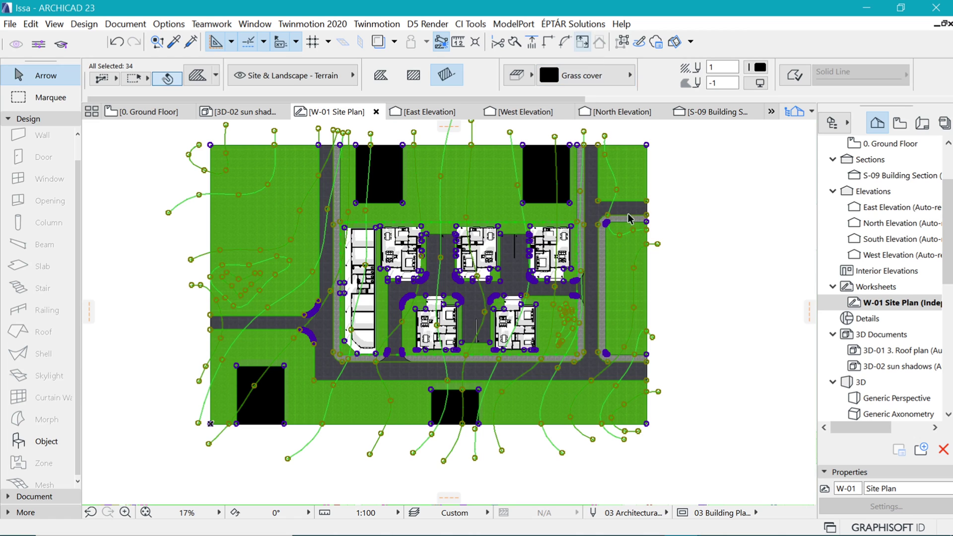
right_click(702, 254)
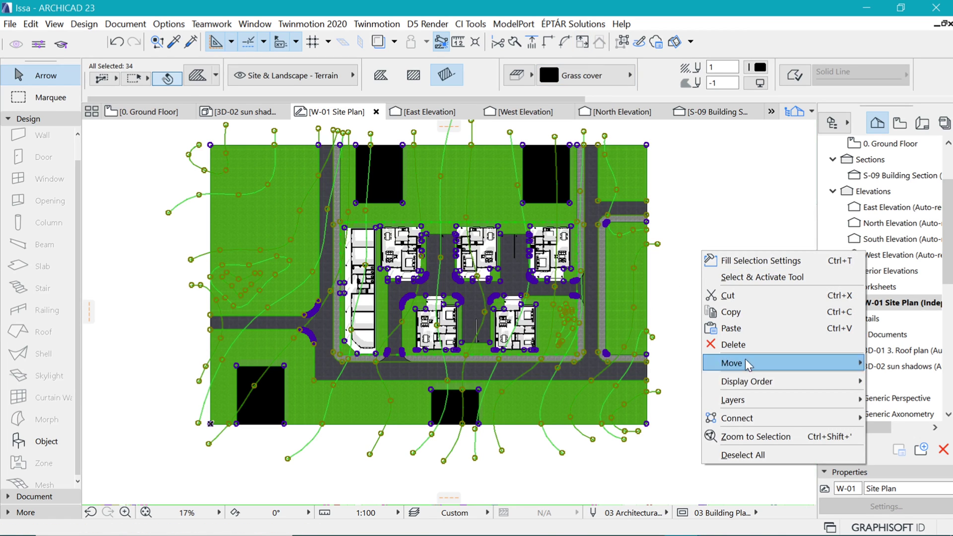
mouse_move(754, 385)
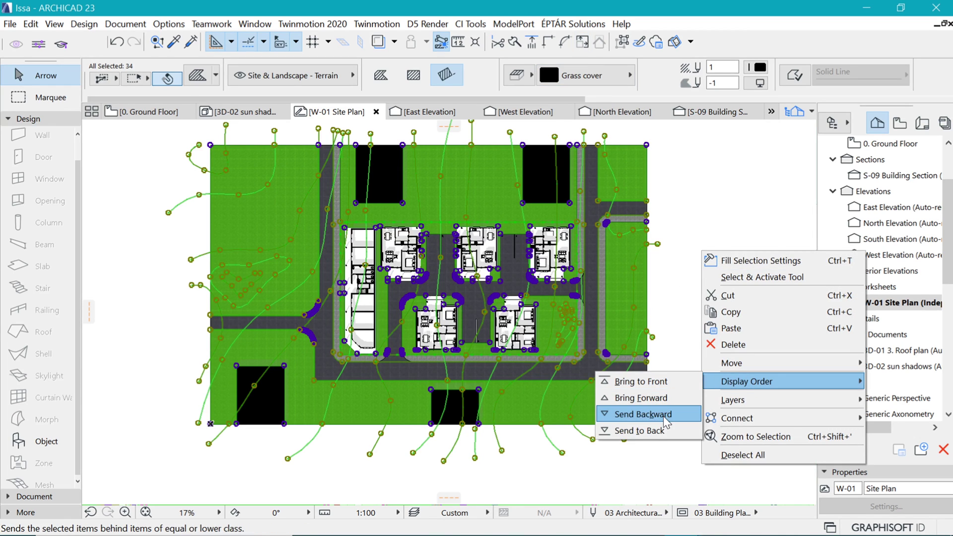
click(652, 432)
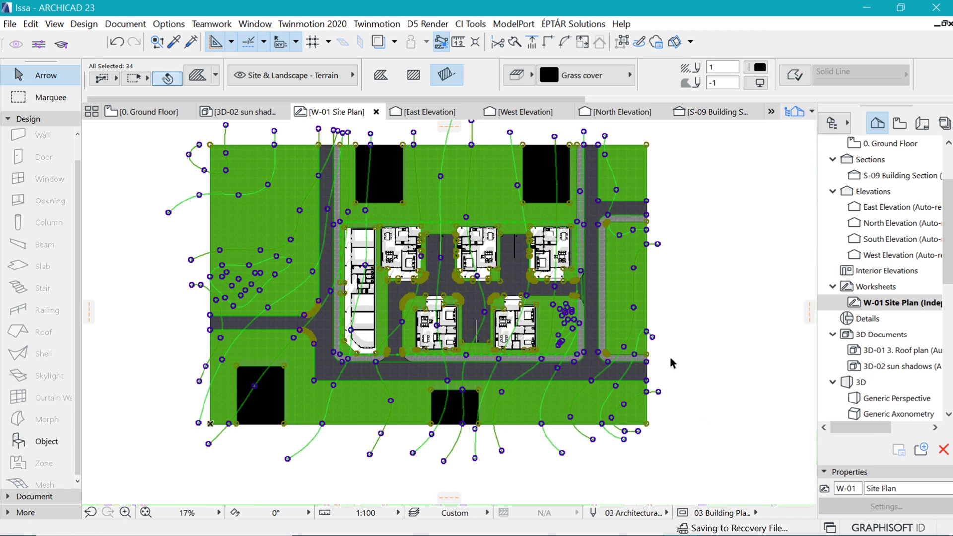
key(Escape)
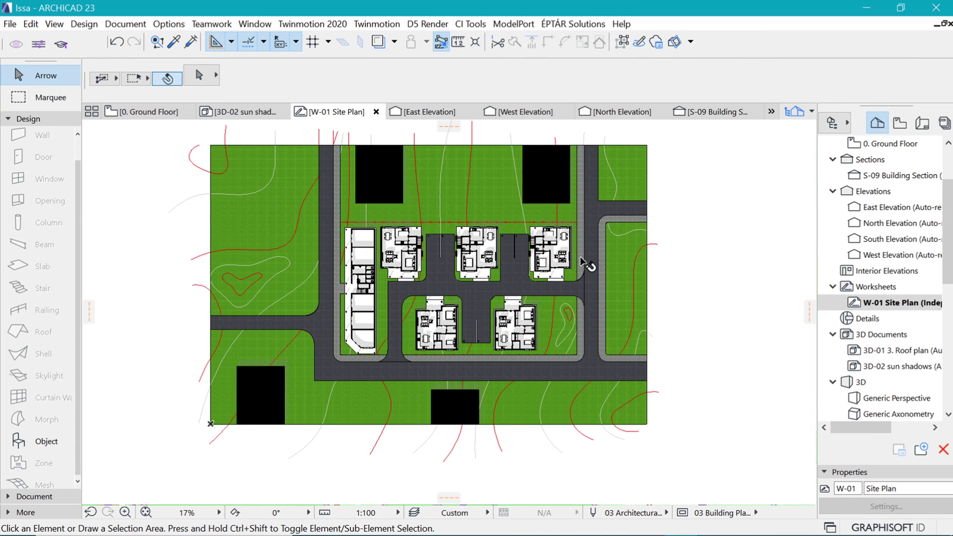
Step: Change the pen of the whole contour line group to light grey pen 102
scroll(451, 402, down, 2)
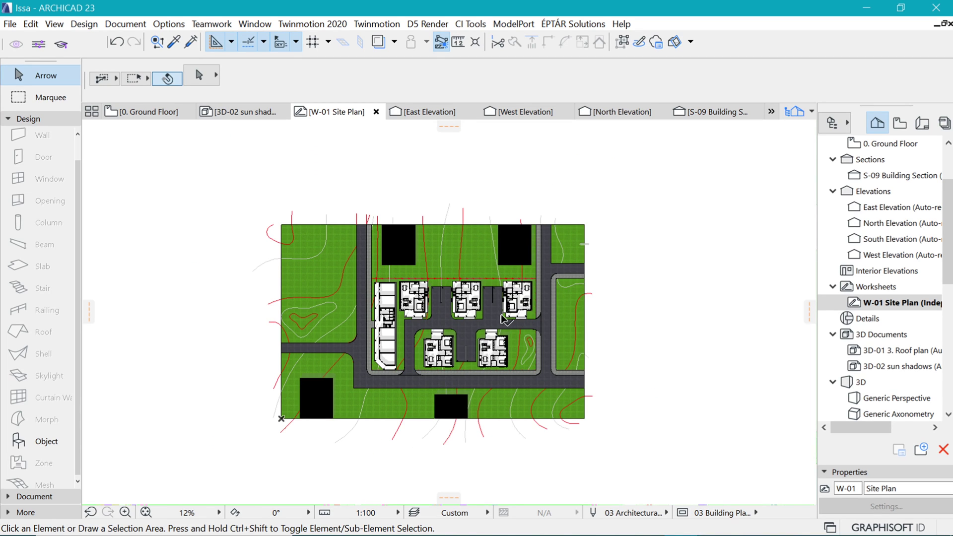
scroll(504, 318, up, 2)
click(587, 459)
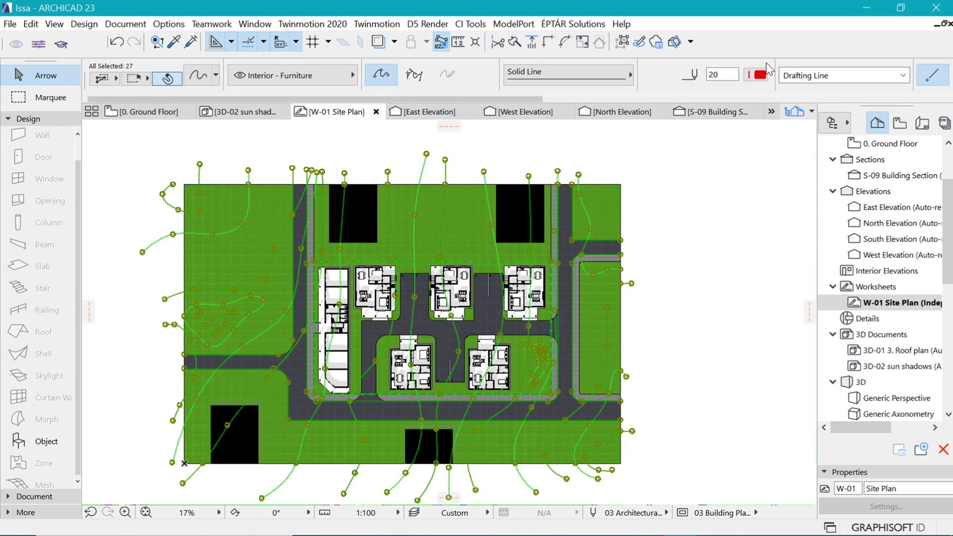
click(758, 75)
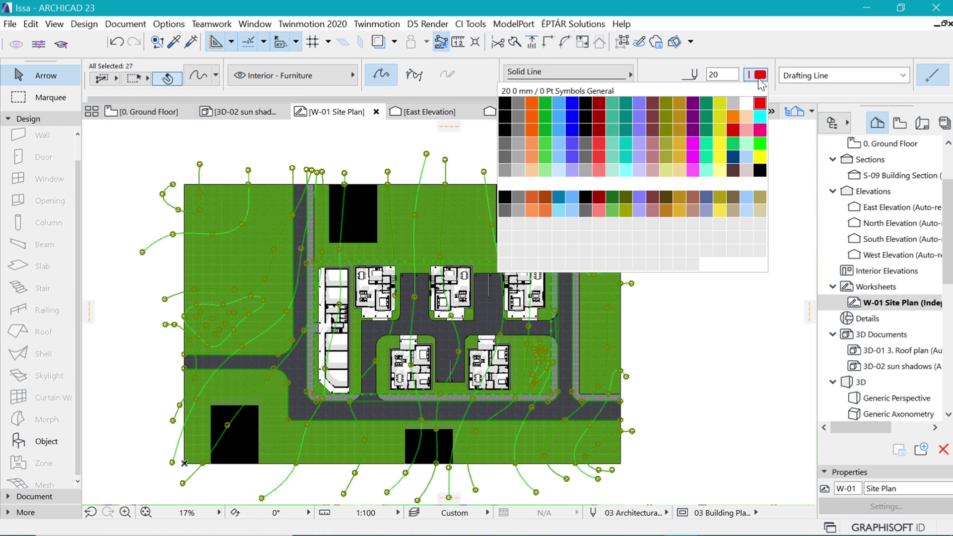
click(519, 174)
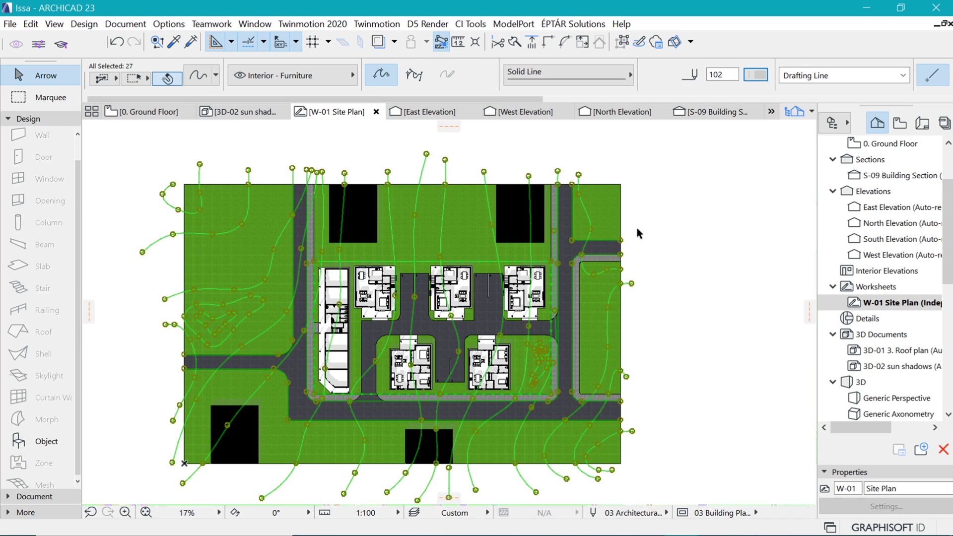
click(710, 225)
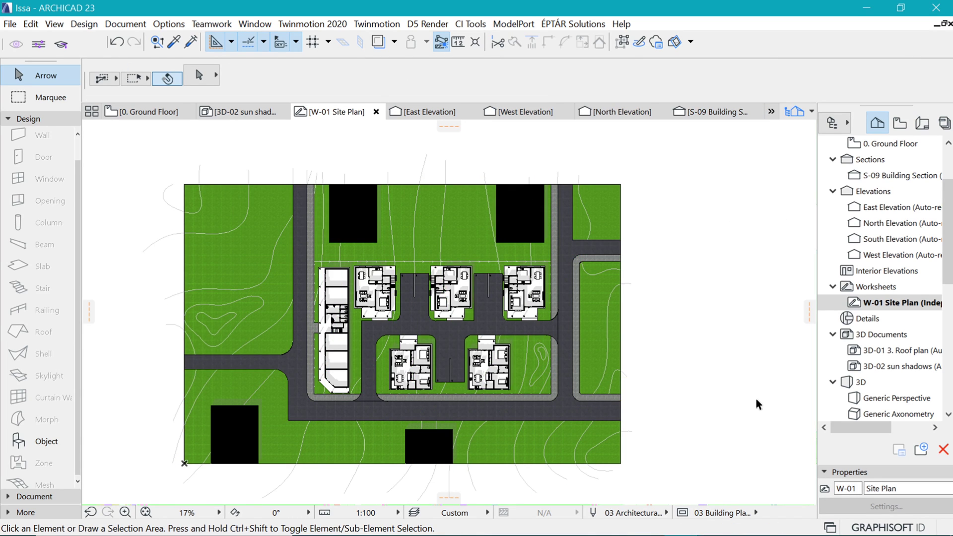
Step: Drag a copy of the seven grass fills onto their own position, using the site's lower-right corner as reference and end point
click(280, 281)
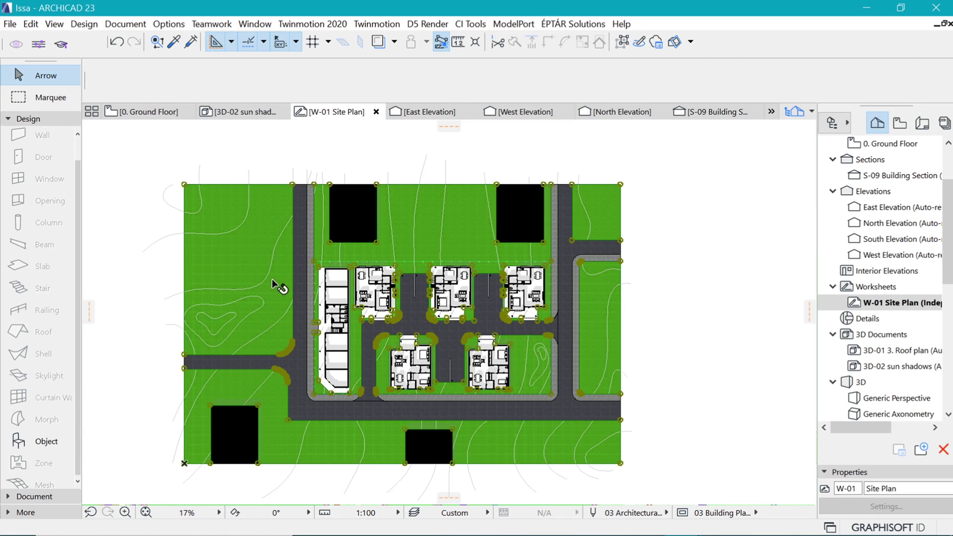
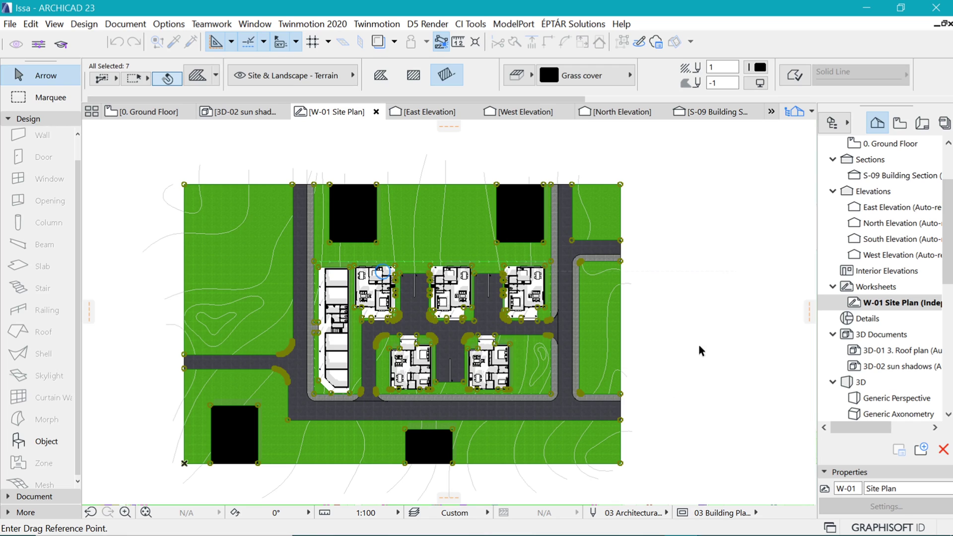
key(ctrl)
click(621, 463)
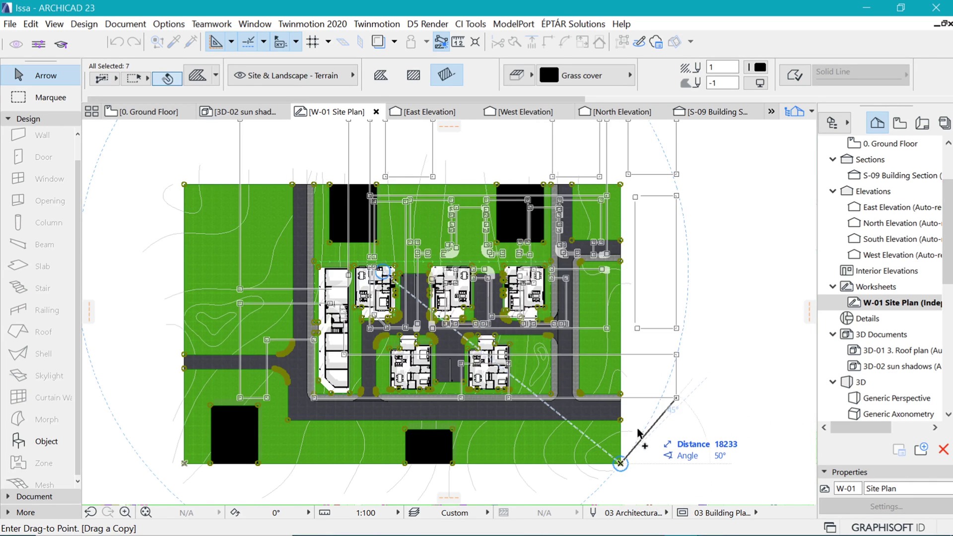
click(621, 463)
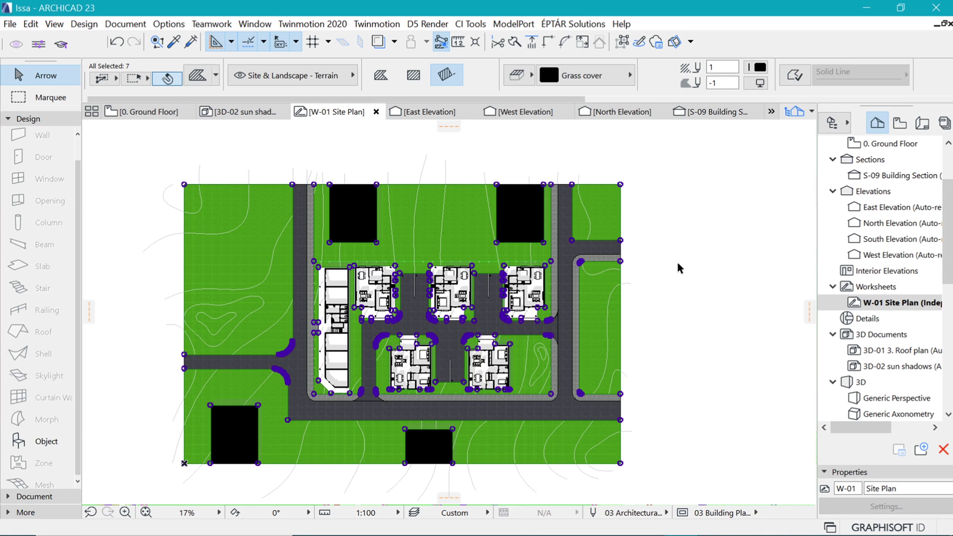
Step: Set the copied lawn fills to the 50 % solid fill
click(570, 79)
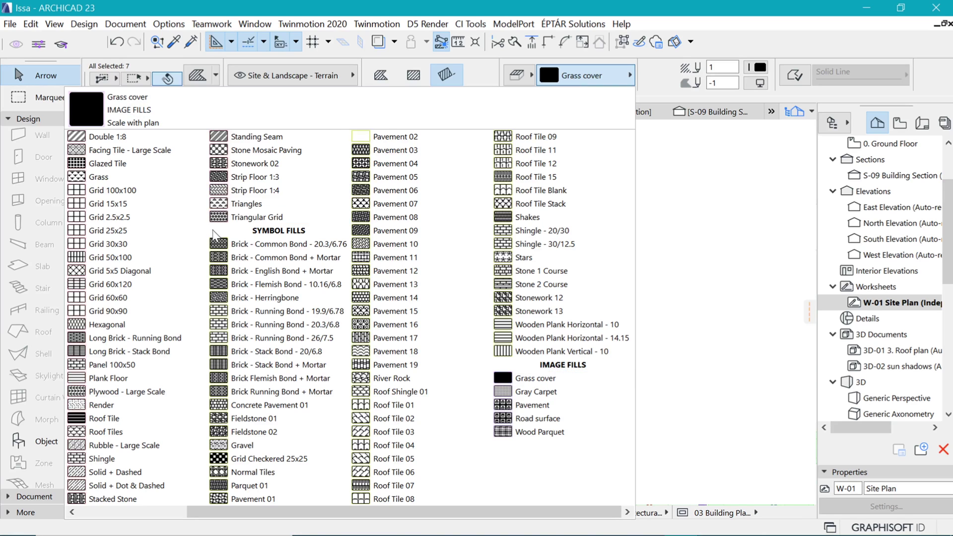
scroll(114, 231, up, 2)
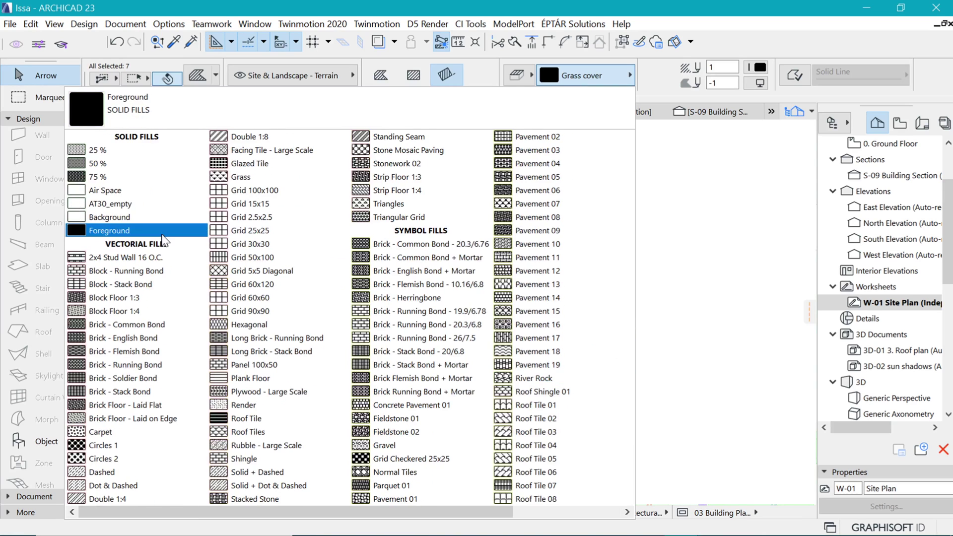
click(98, 164)
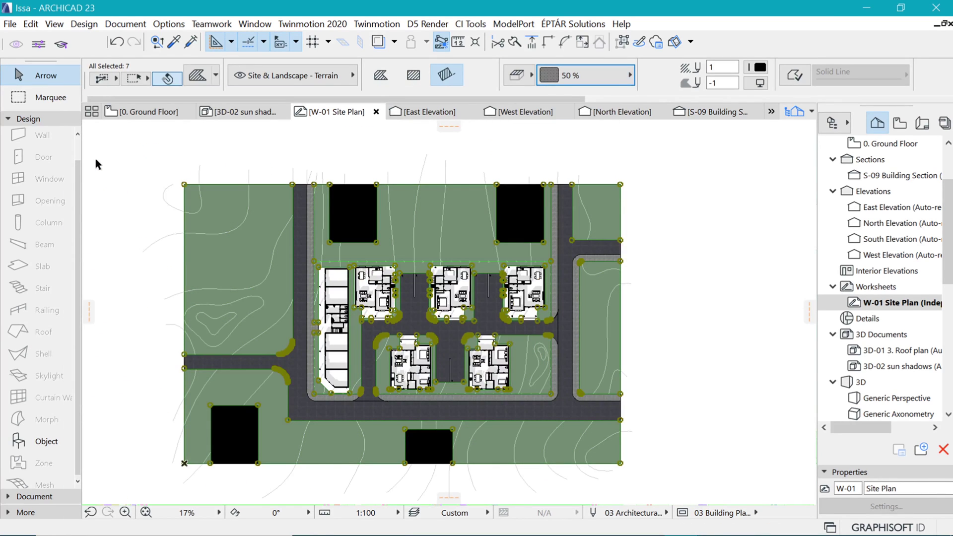
Step: Give the seven copied lawn fills white foreground pen 19 and transparent background pen 0
click(760, 67)
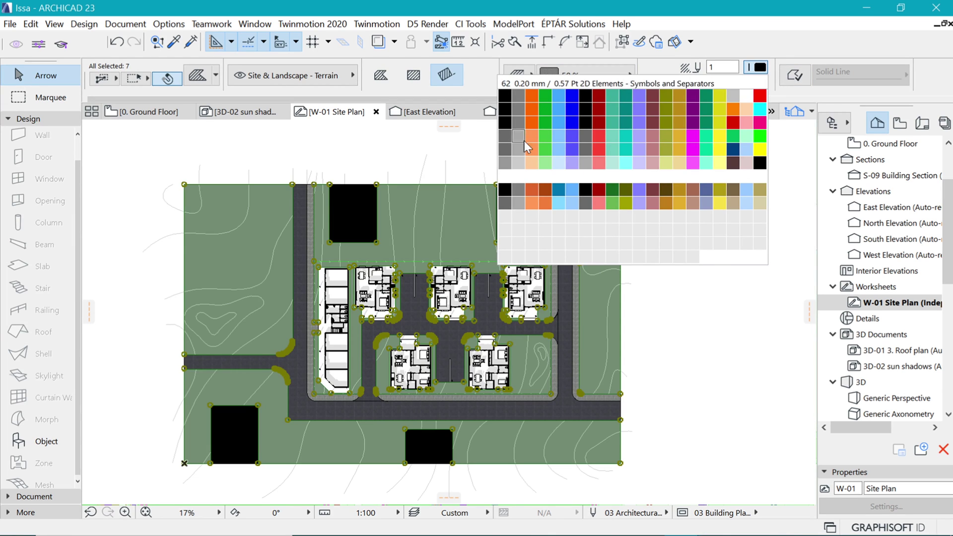
click(747, 95)
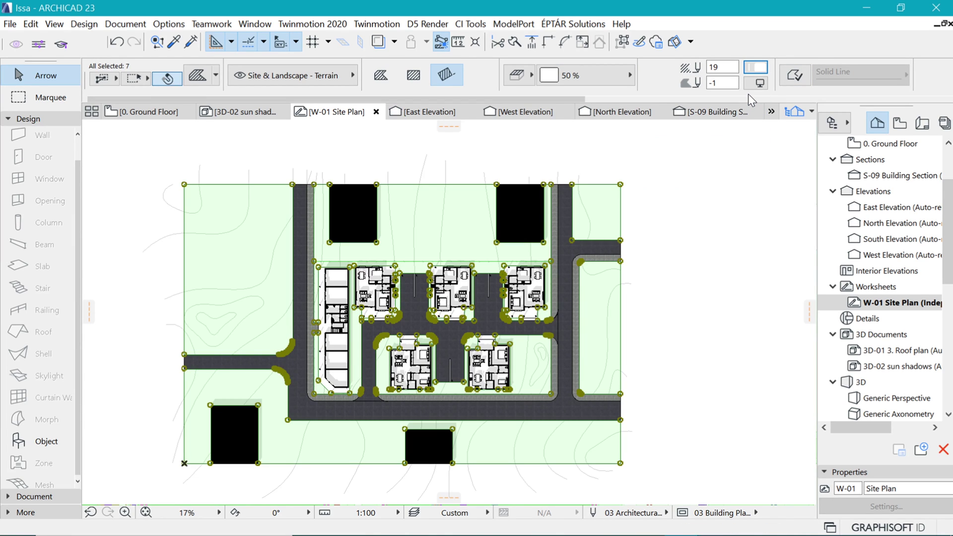
click(759, 82)
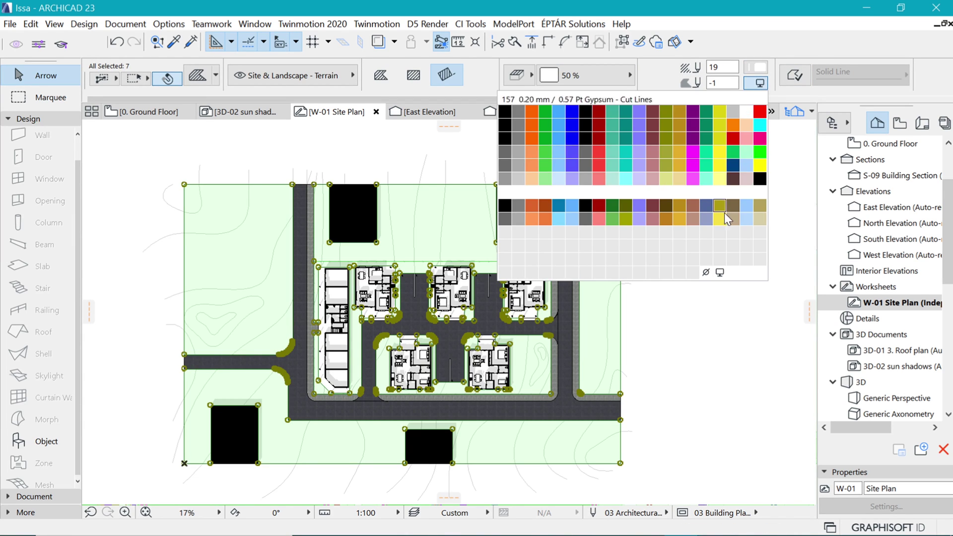
click(706, 273)
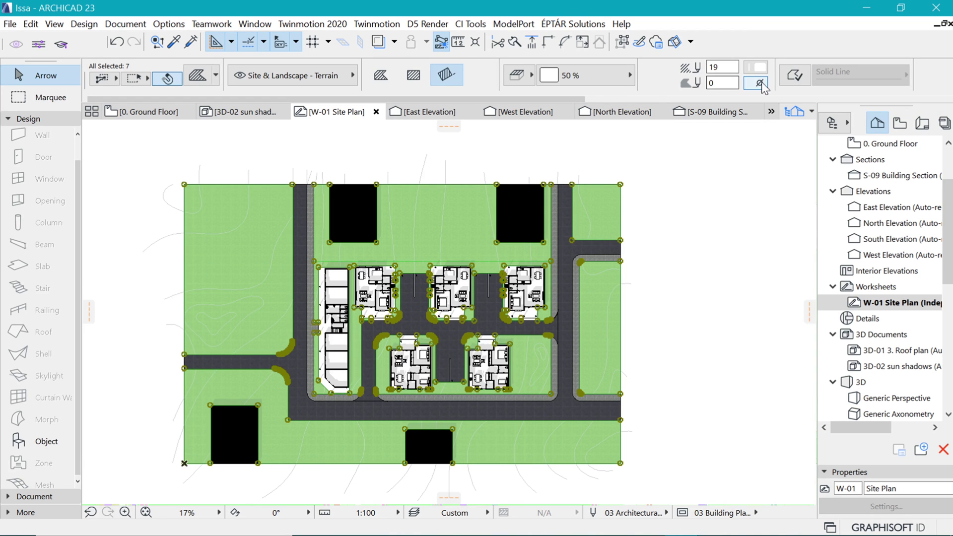
Step: Set the copied lawn fills to the 25 % solid fill and deselect them
click(630, 75)
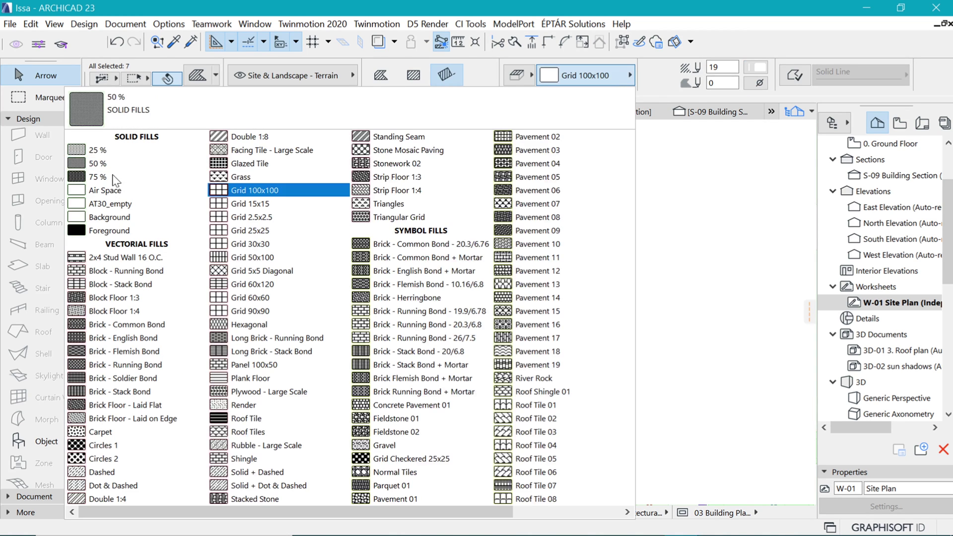
click(99, 149)
click(757, 320)
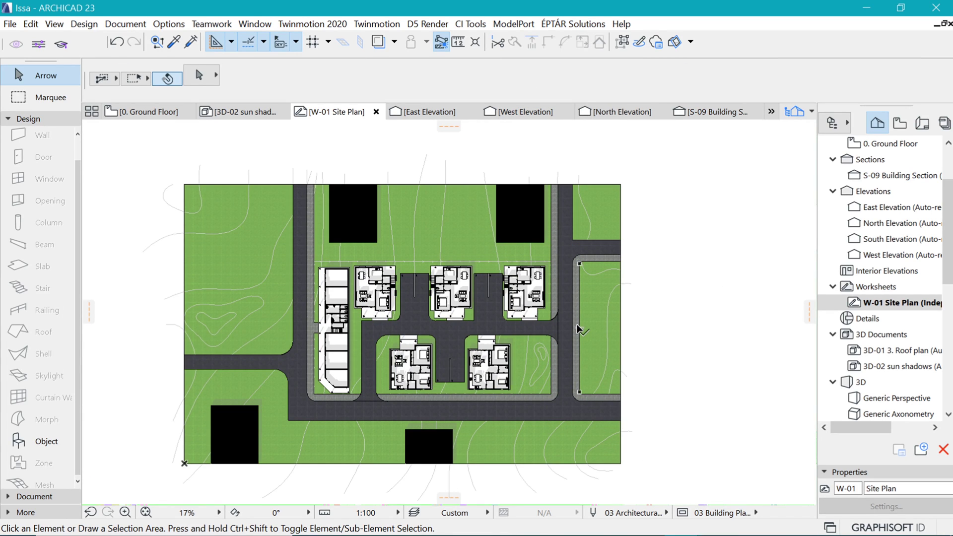
Step: Delete the two 25 % tint fills covering the inner lawns around the houses and the long building
scroll(401, 373, up, 3)
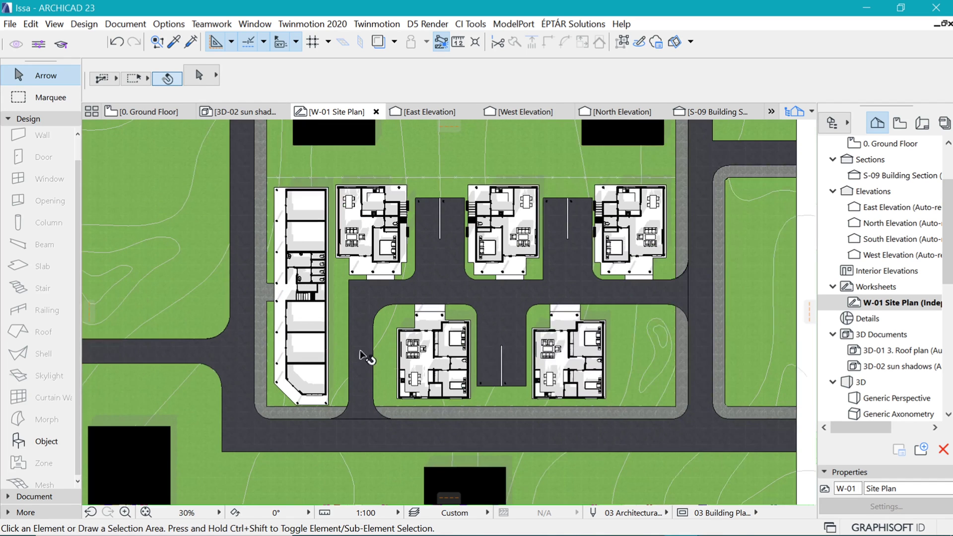
click(625, 365)
key(Escape)
click(622, 352)
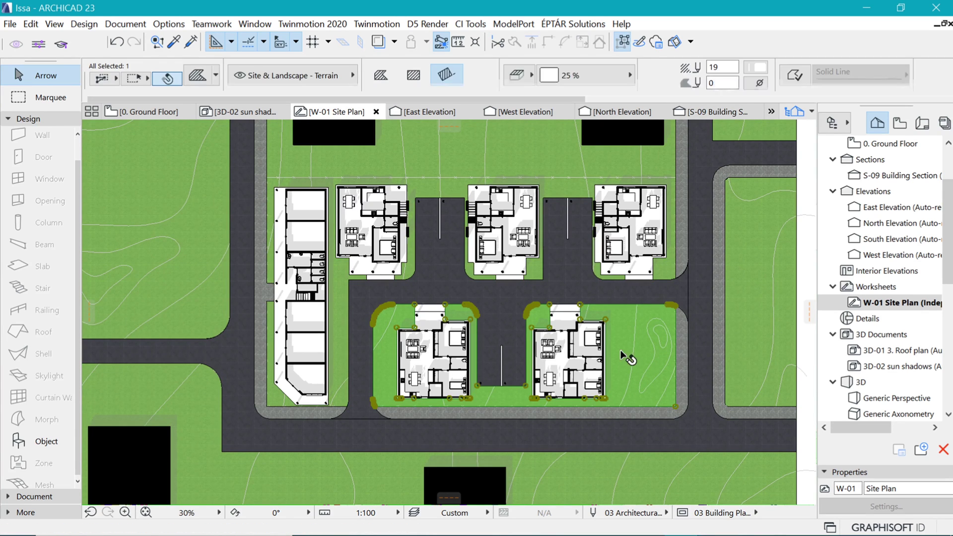
scroll(560, 202, up, 1)
shift+click(569, 179)
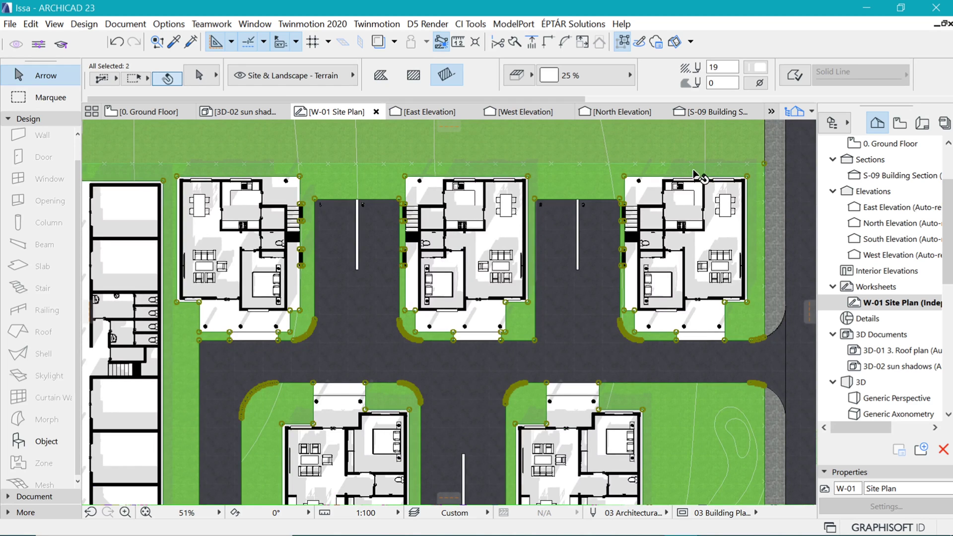
scroll(703, 178, down, 2)
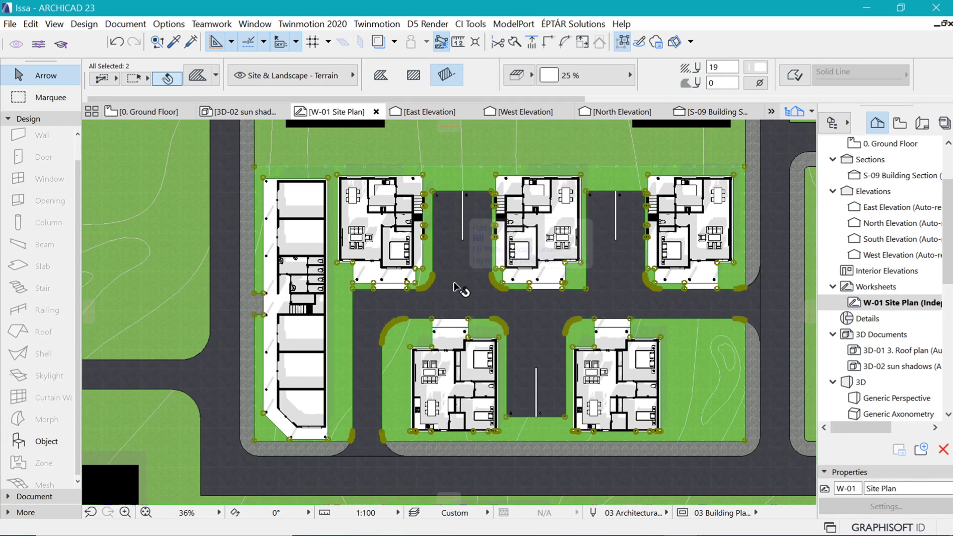
key(Escape)
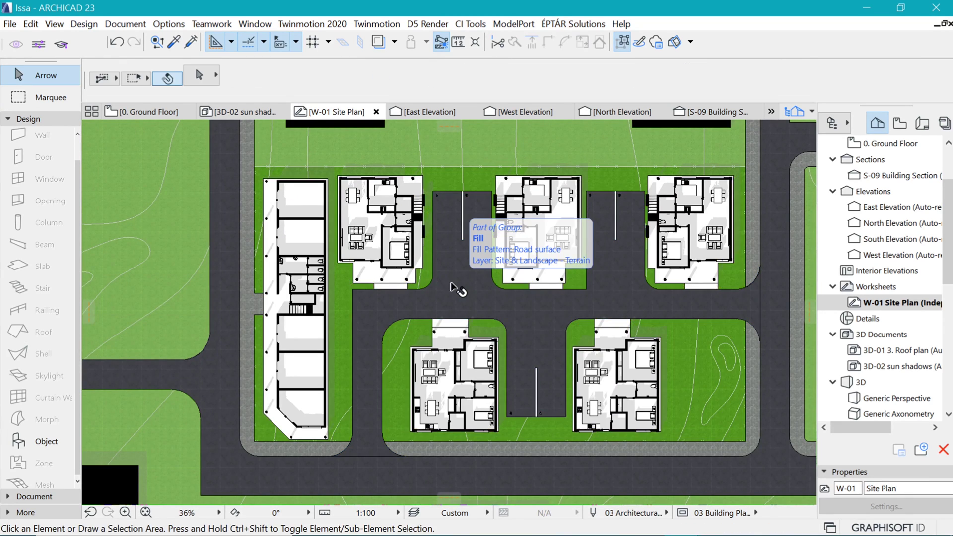
Step: Bring the dashed boundary polyline around the building plot to the front of the display order
scroll(412, 326, down, 4)
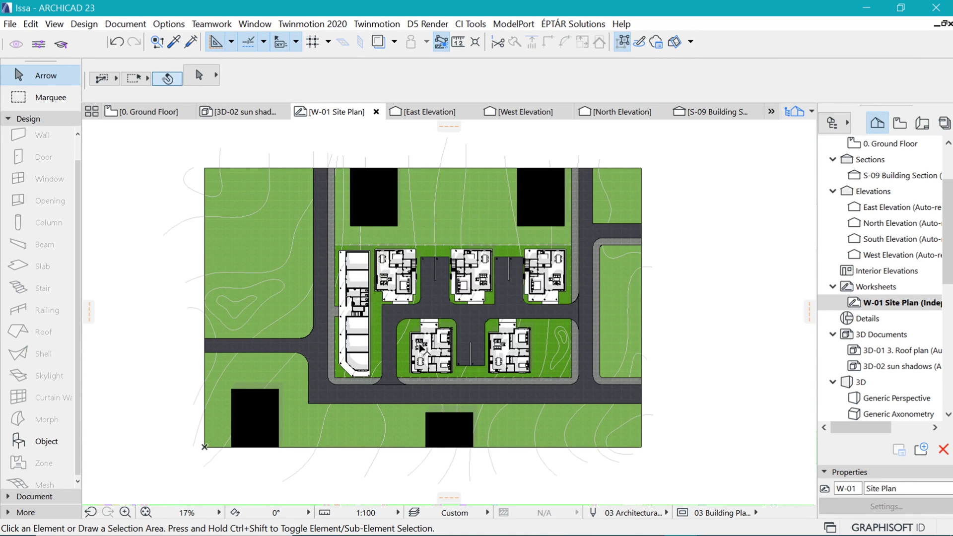
scroll(406, 366, up, 2)
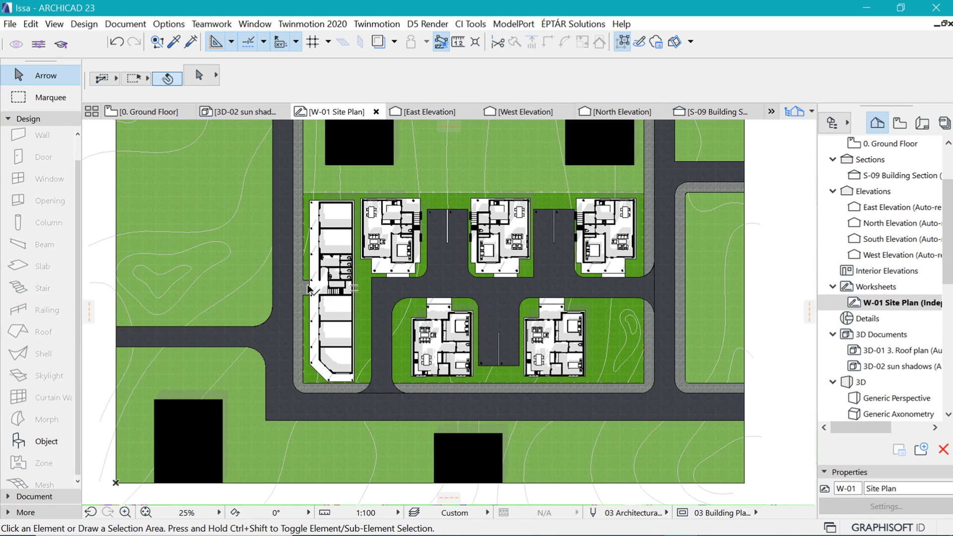
scroll(559, 197, up, 1)
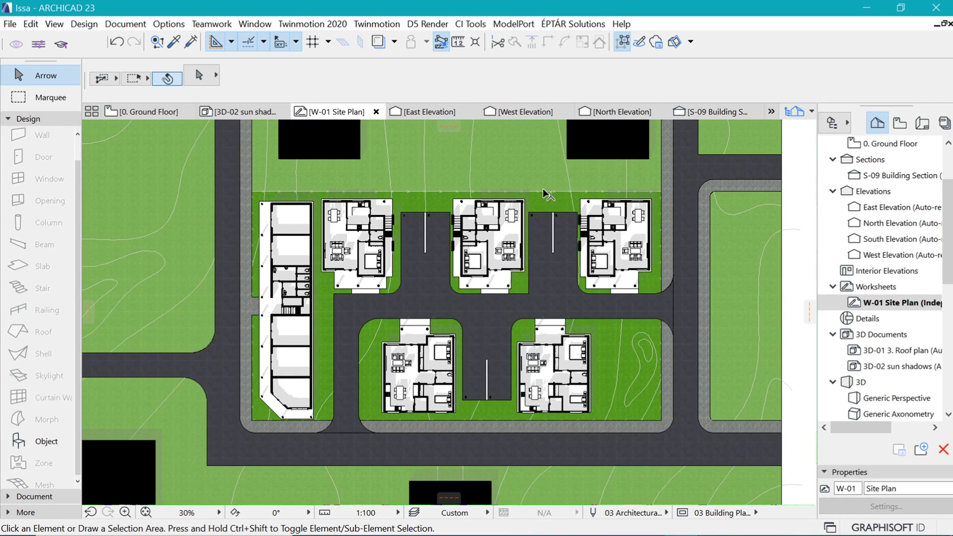
click(542, 191)
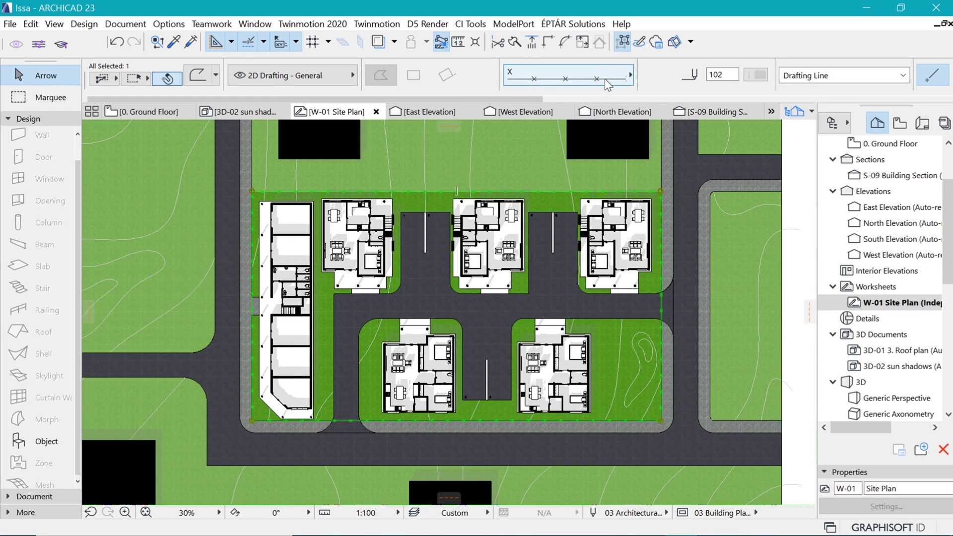
right_click(523, 195)
click(610, 171)
click(563, 196)
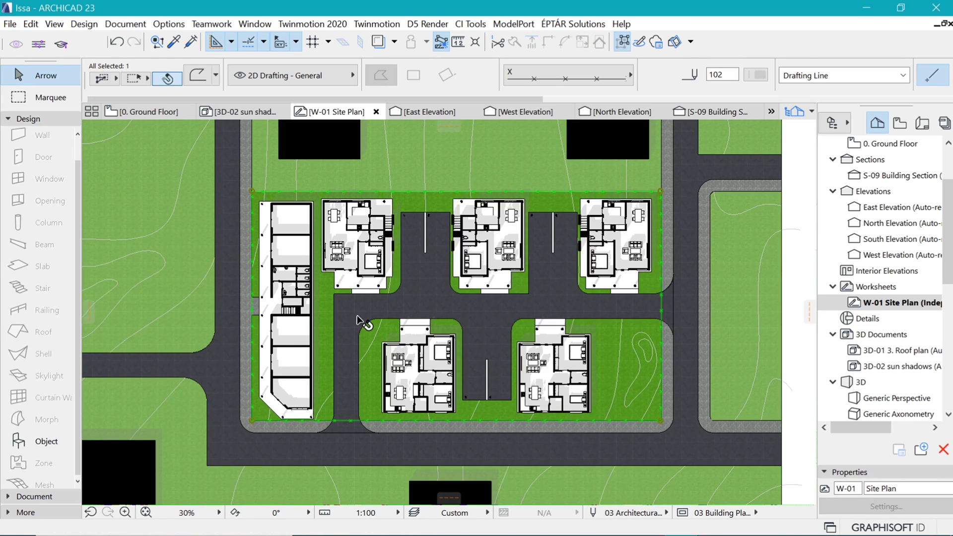
scroll(360, 320, down, 3)
right_click(717, 240)
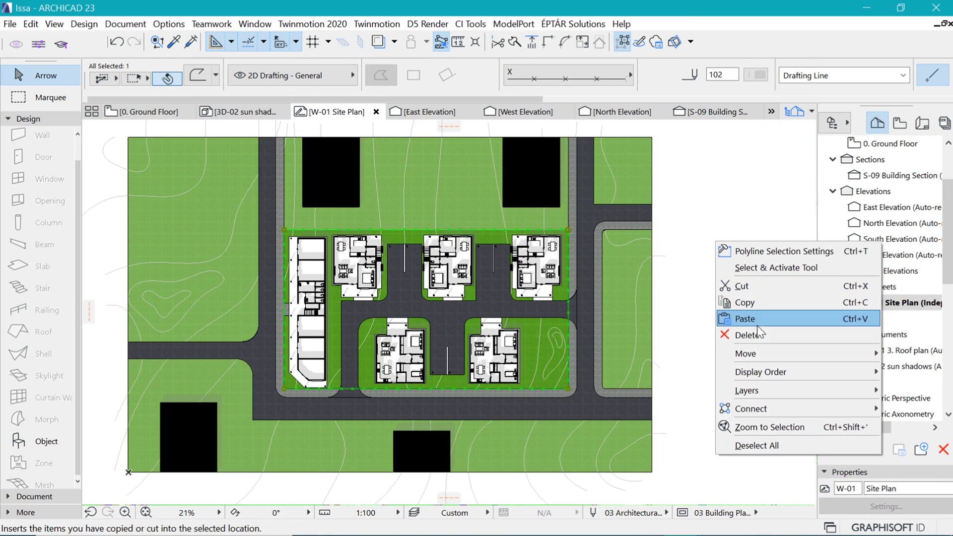
mouse_move(757, 368)
click(655, 372)
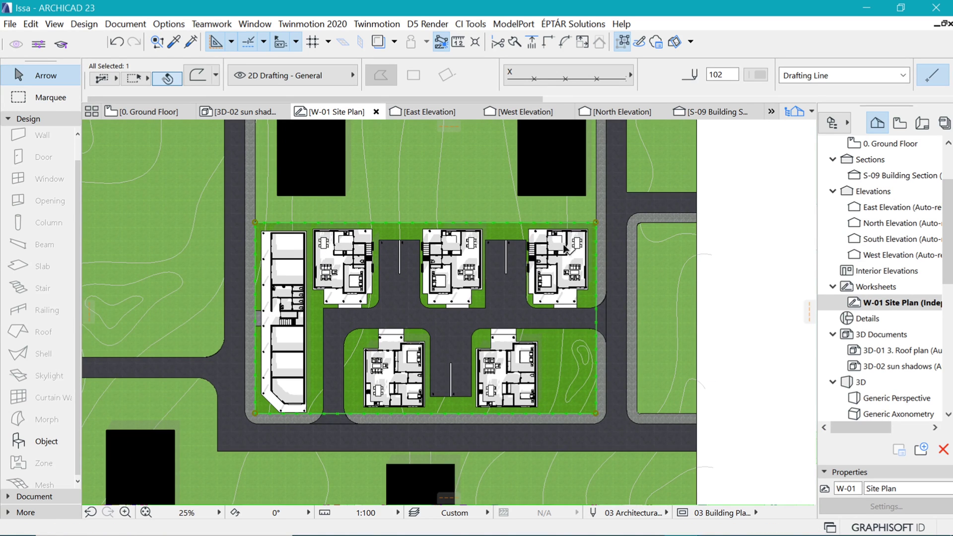
Step: Change the plot boundary polyline to red pen 20 and deselect it
click(755, 75)
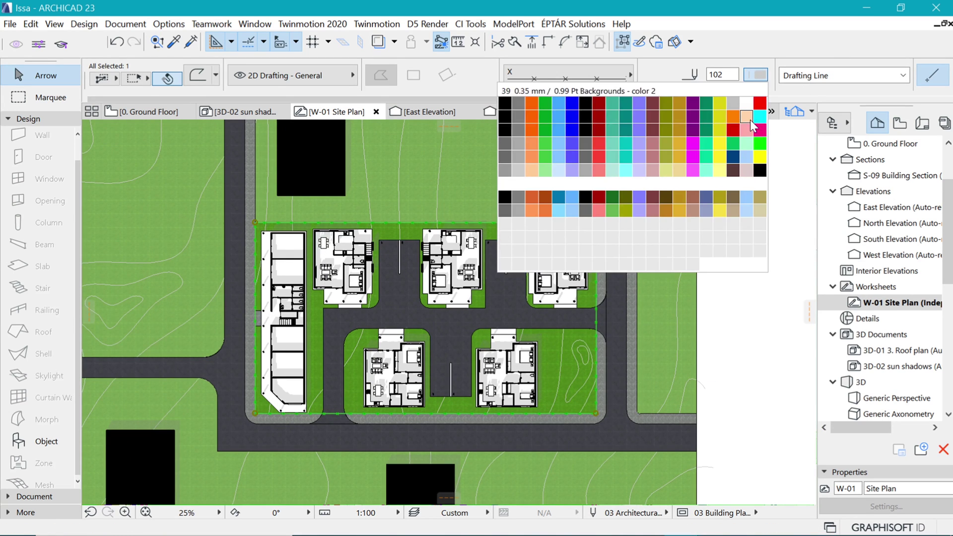
click(561, 100)
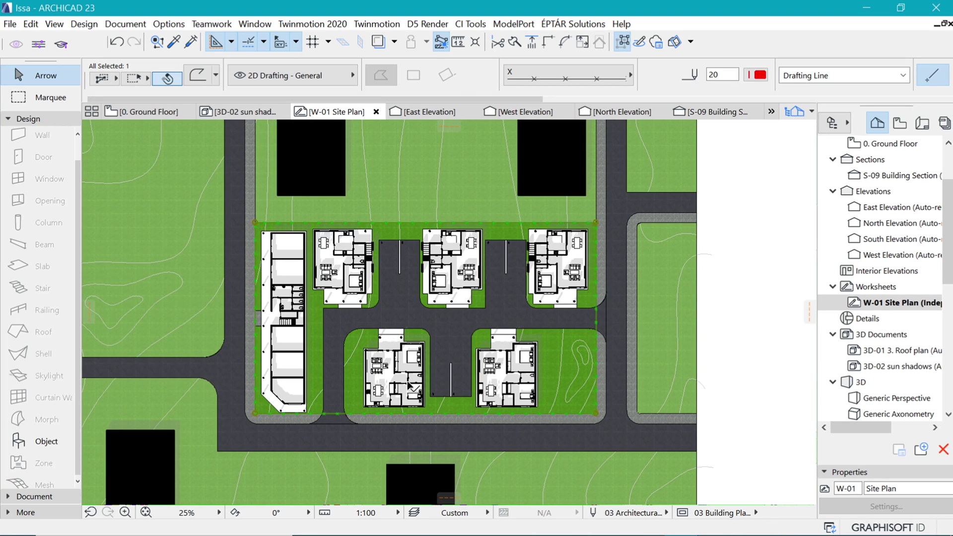
scroll(408, 383, down, 3)
click(645, 271)
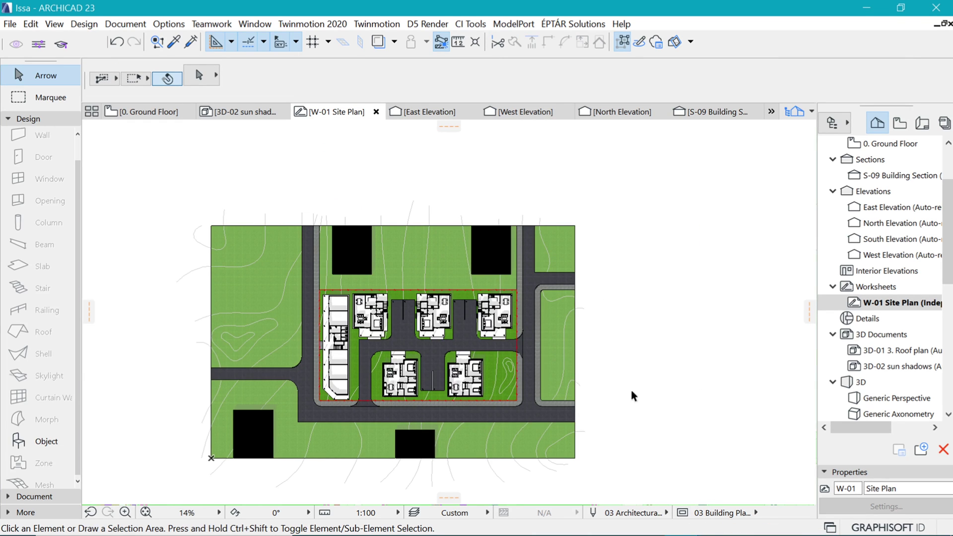
Step: Set the foreground and background pens of the four black neighbouring building fills to light grey pen 102
scroll(302, 369, up, 2)
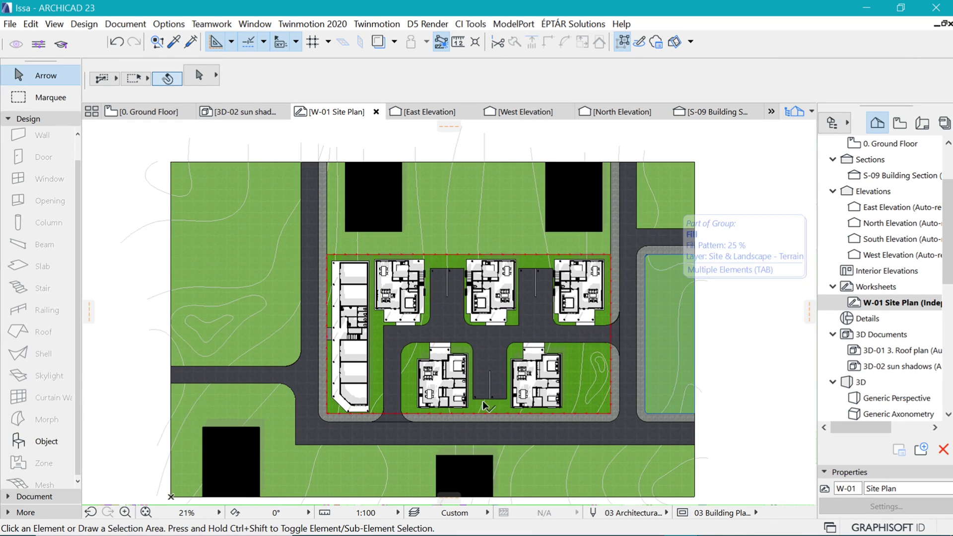
click(466, 476)
shift+click(234, 470)
shift+click(379, 211)
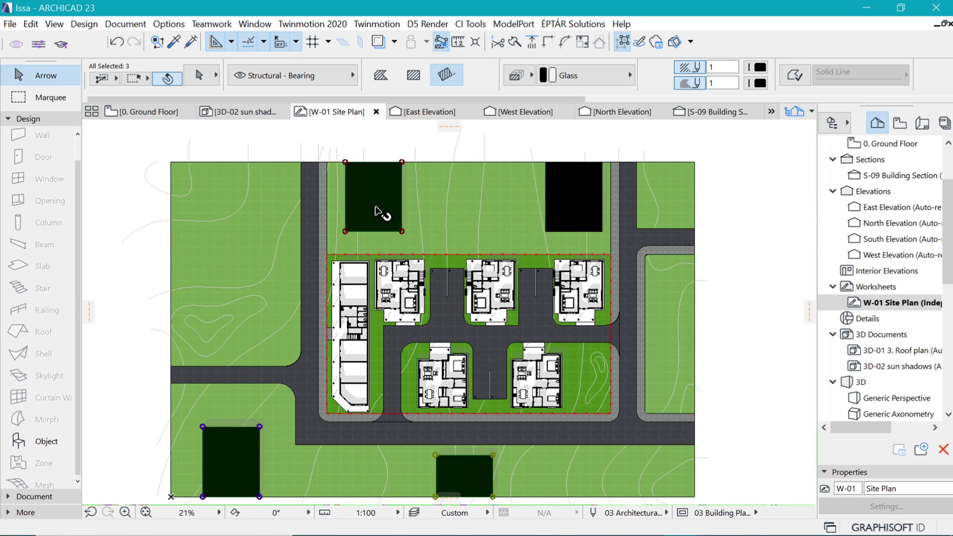
shift+click(565, 211)
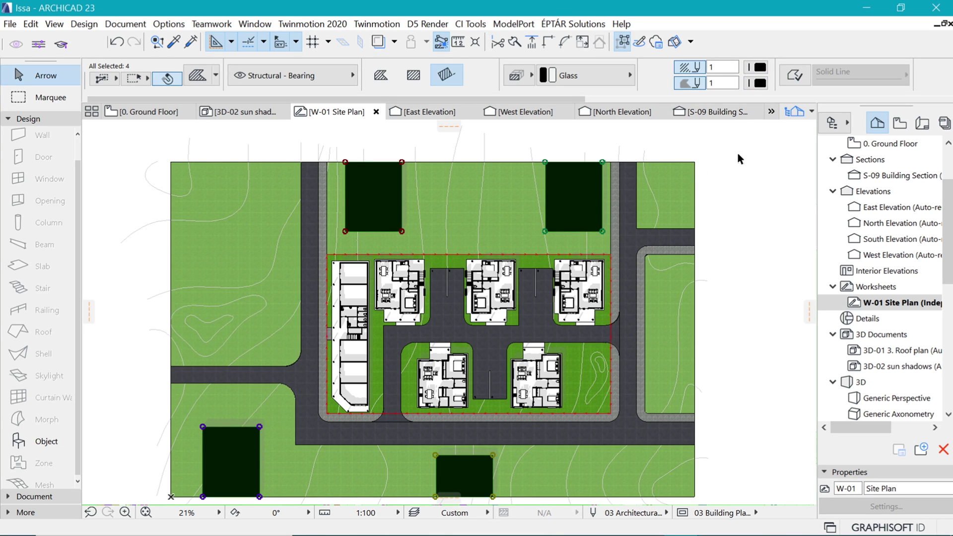
click(760, 68)
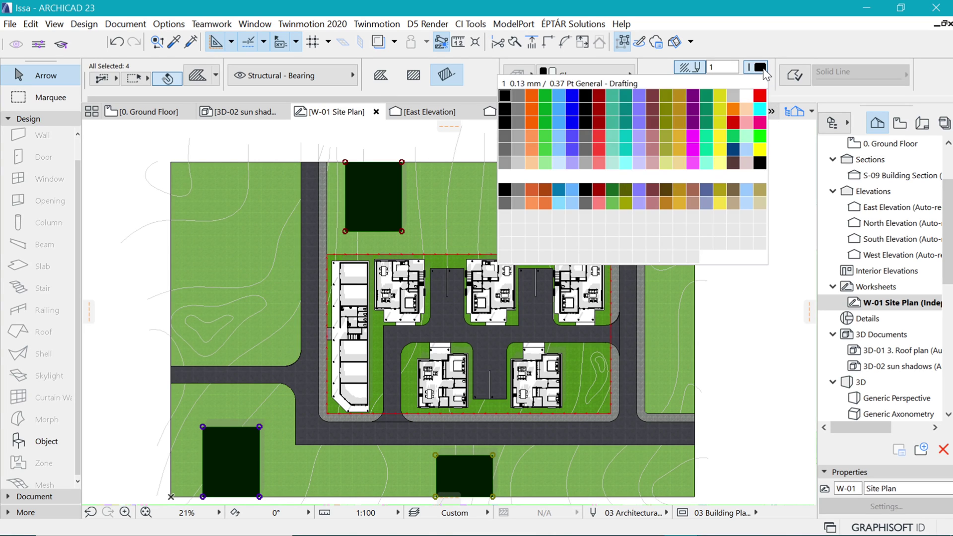
click(518, 163)
click(755, 83)
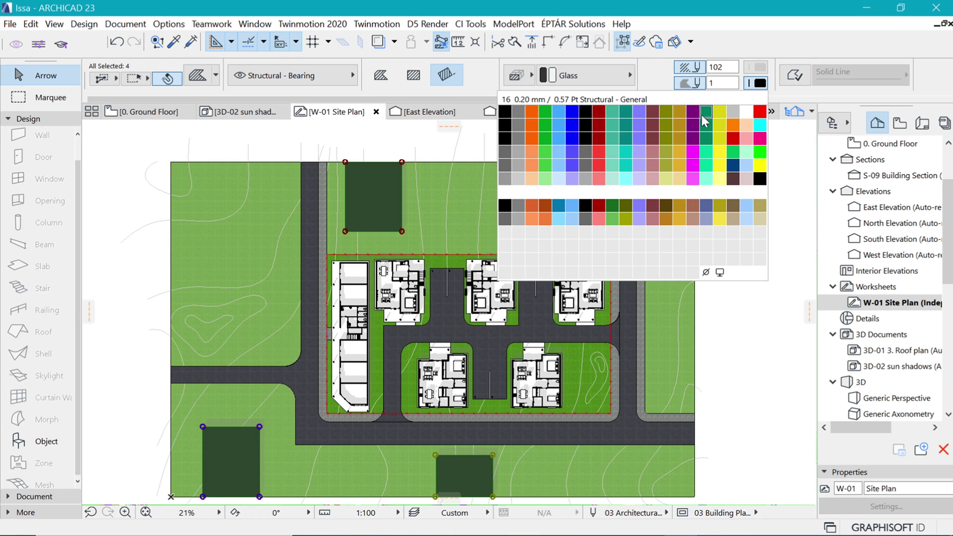
click(519, 178)
click(781, 218)
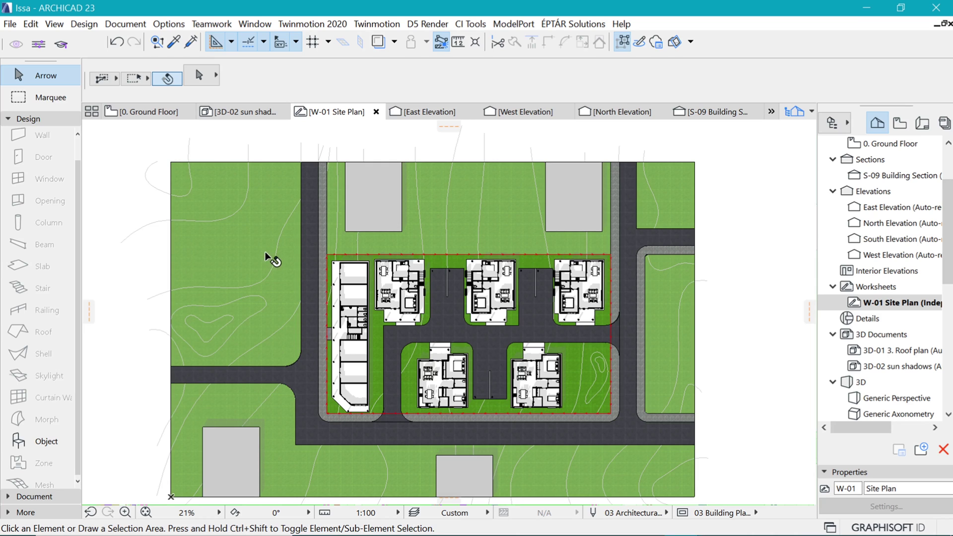
Step: Pick up the settings of the 25 % tint fill on the north-west lawn for the Fill tool, cancelling any started rectangle
scroll(294, 480, down, 1)
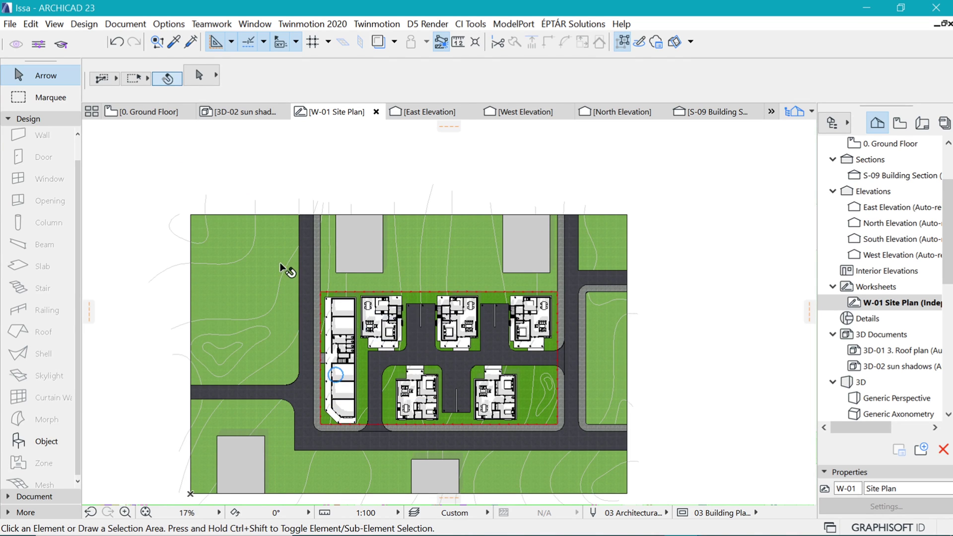
key(alt)
alt+click(260, 271)
click(258, 276)
scroll(228, 250, up, 3)
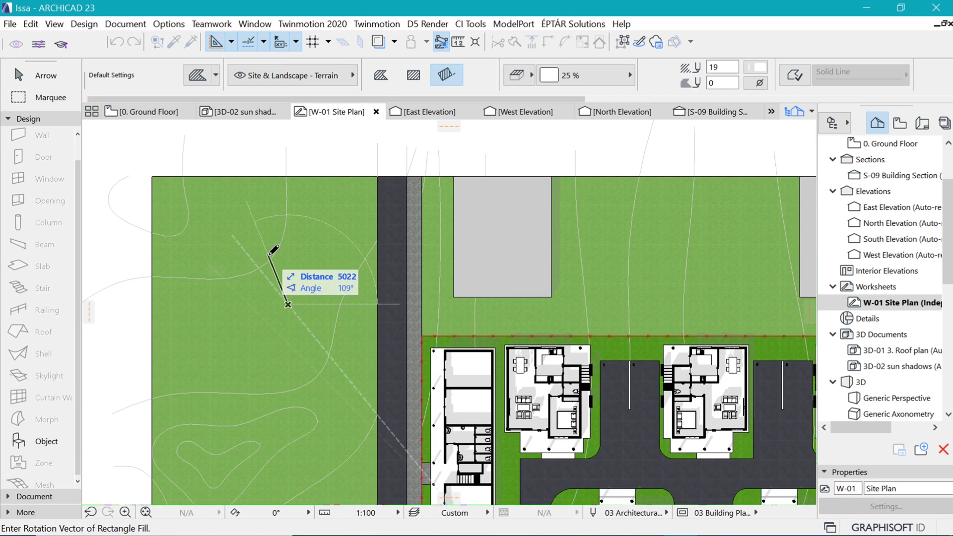
click(329, 266)
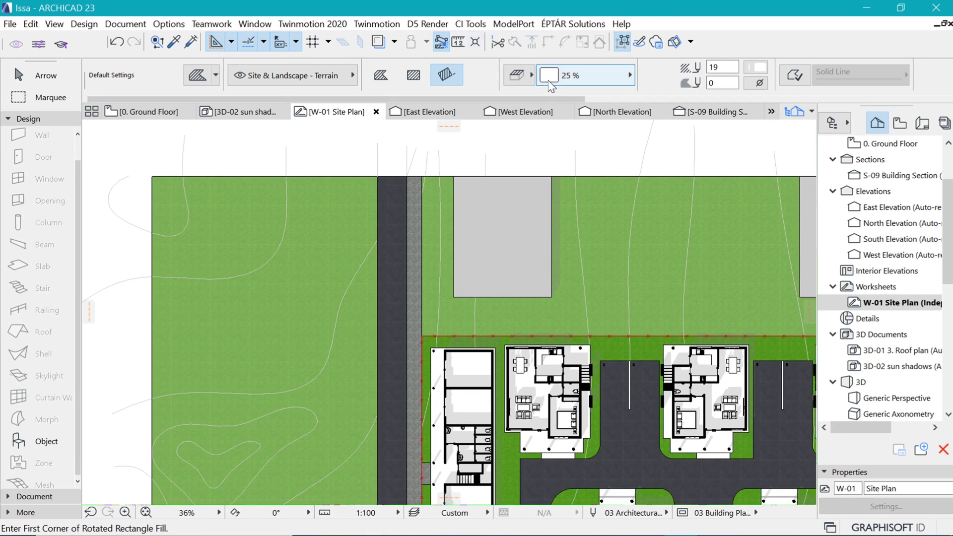
Step: Create 25 % fills with the Magic Wand in three adjacent contour bands, starting from the north-west lawn's outer corner
click(568, 76)
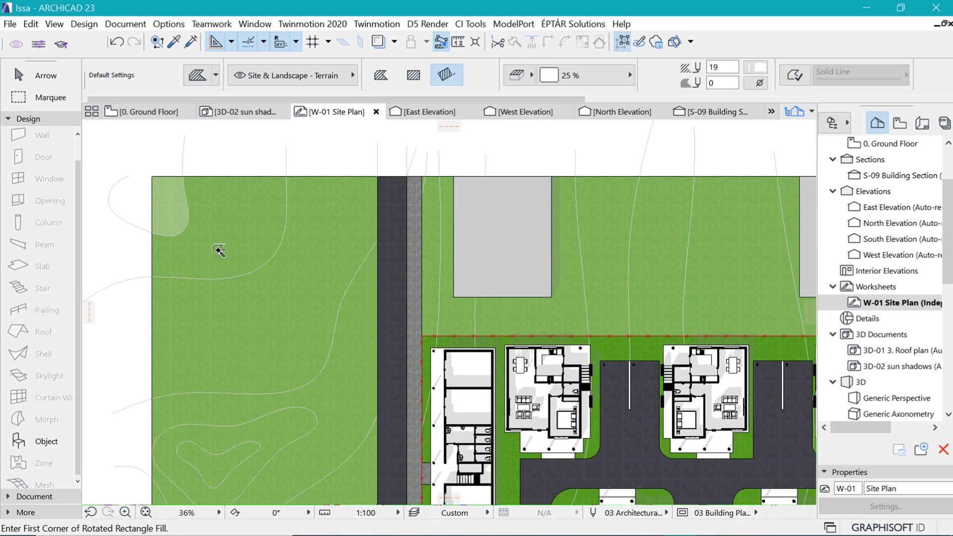
click(238, 266)
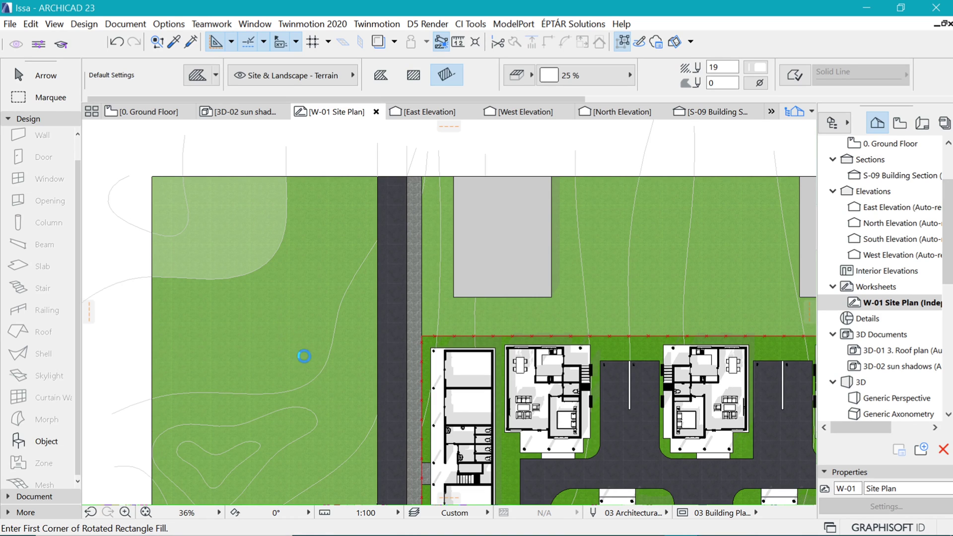
click(157, 364)
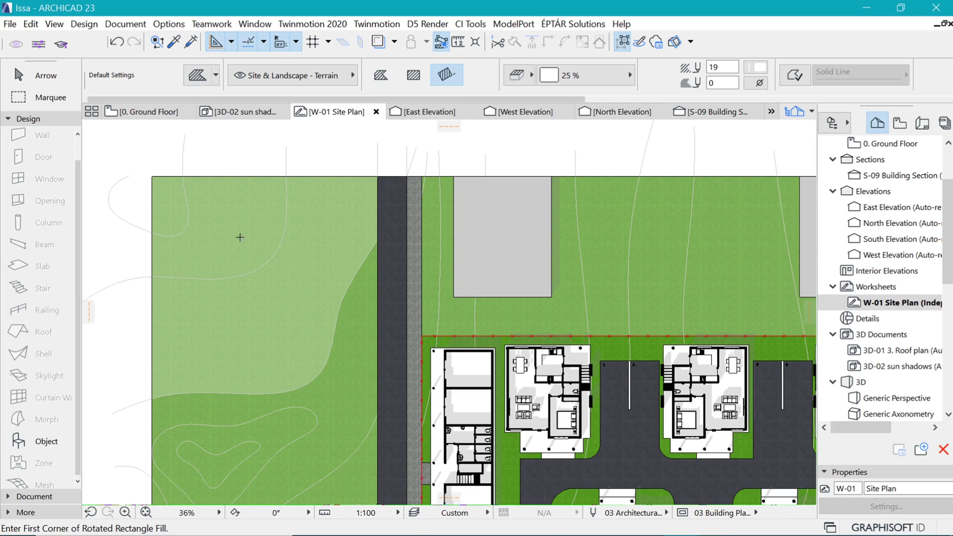
Step: Set the fill of the second contour band on the north-west lawn to 50 % and the corner band's fill to 75 %
shift+click(251, 219)
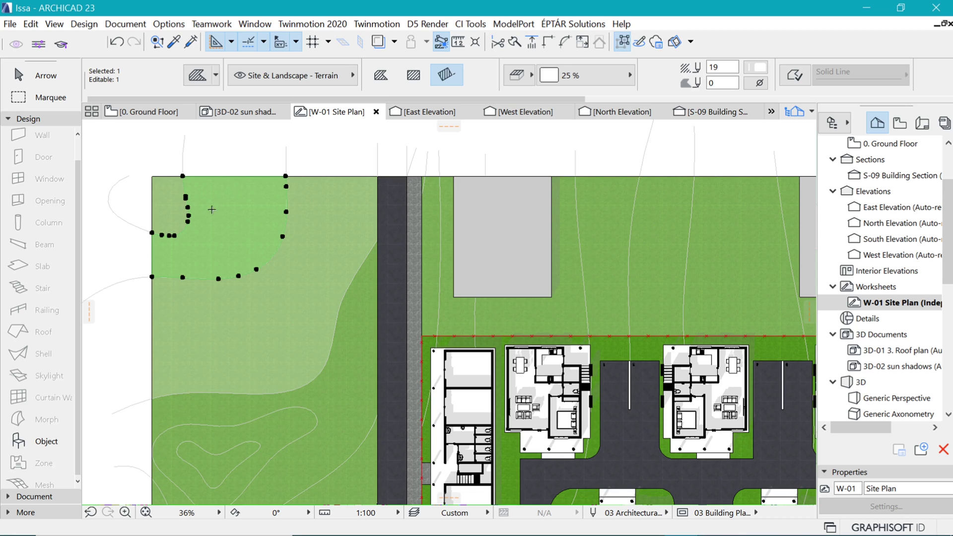
click(610, 79)
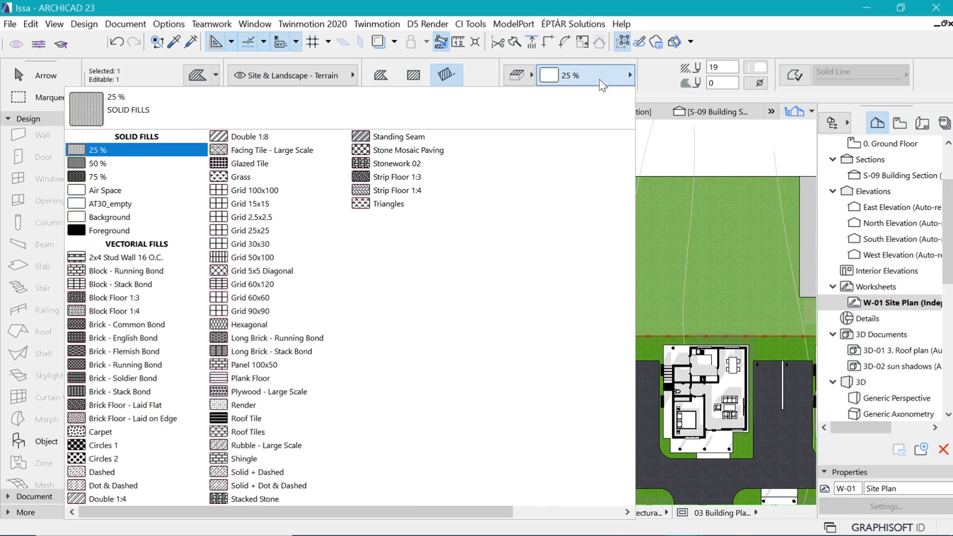
click(124, 163)
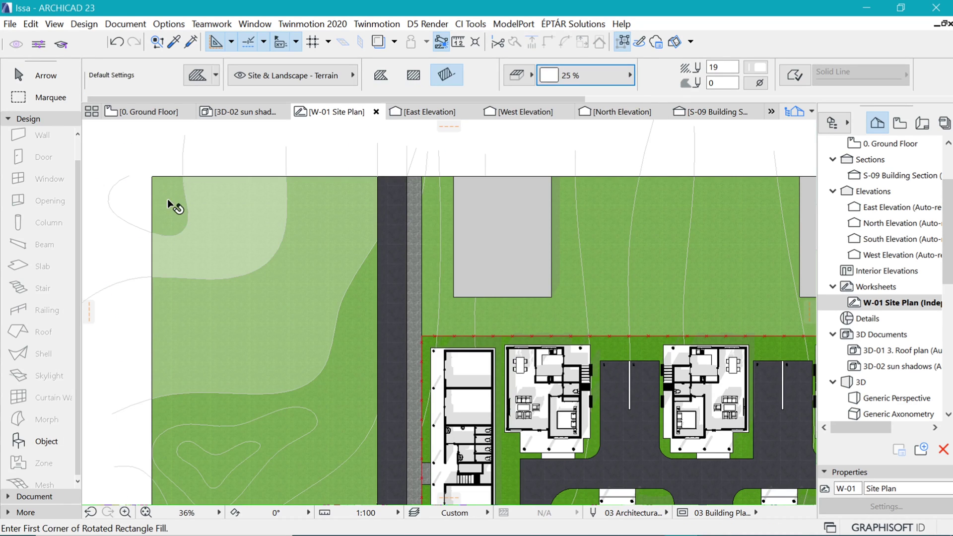
click(577, 75)
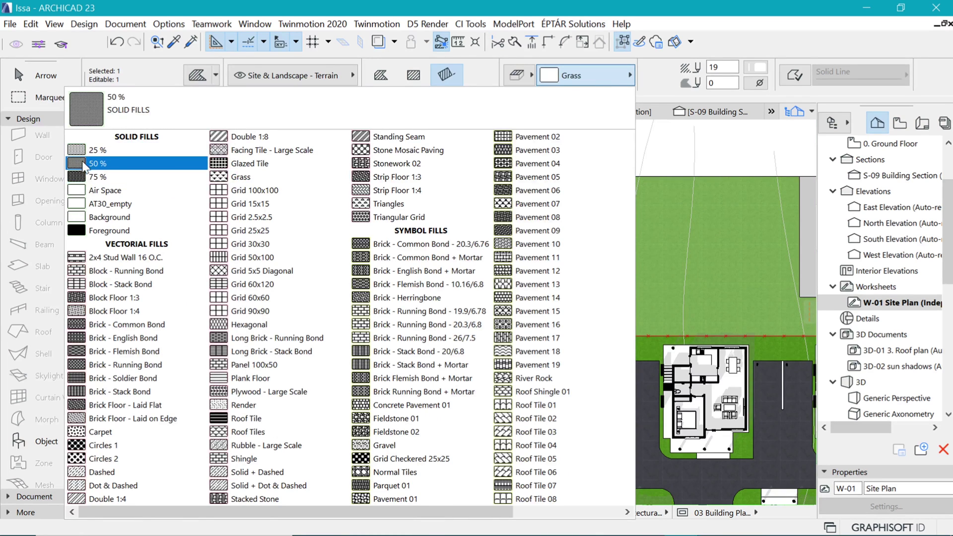
click(92, 177)
key(Escape)
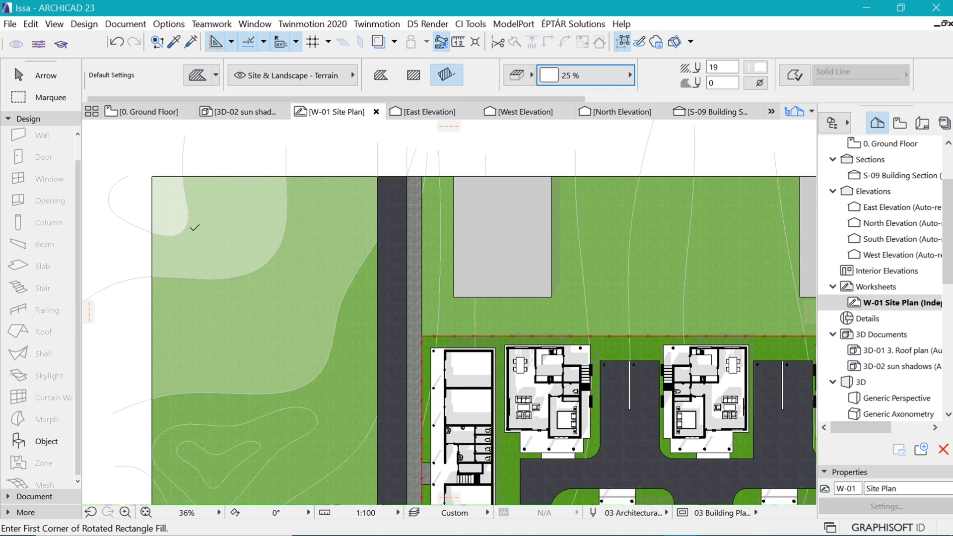
Step: Duplicate the outer road's Road surface fill in place, leaving only the copy selected
scroll(206, 236, down, 4)
scroll(351, 243, up, 2)
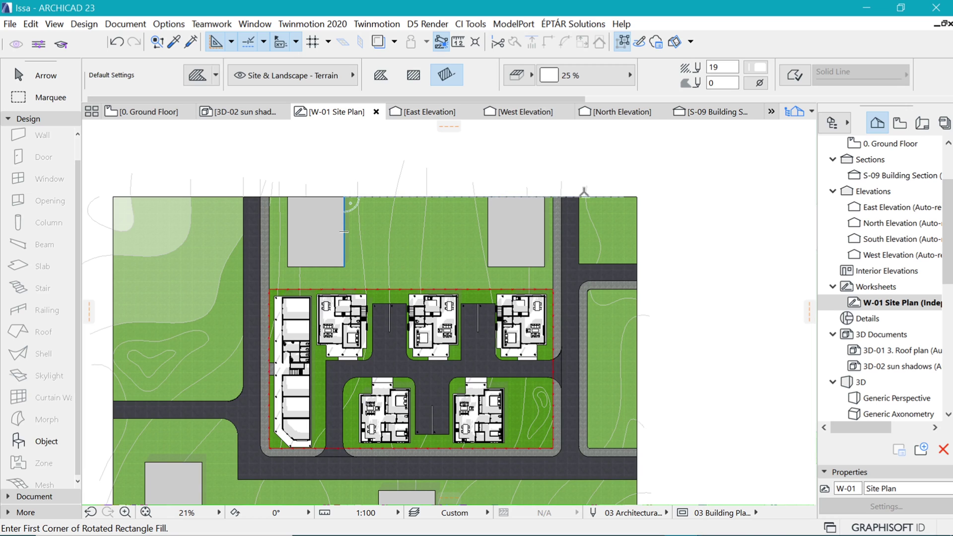
scroll(354, 258, down, 2)
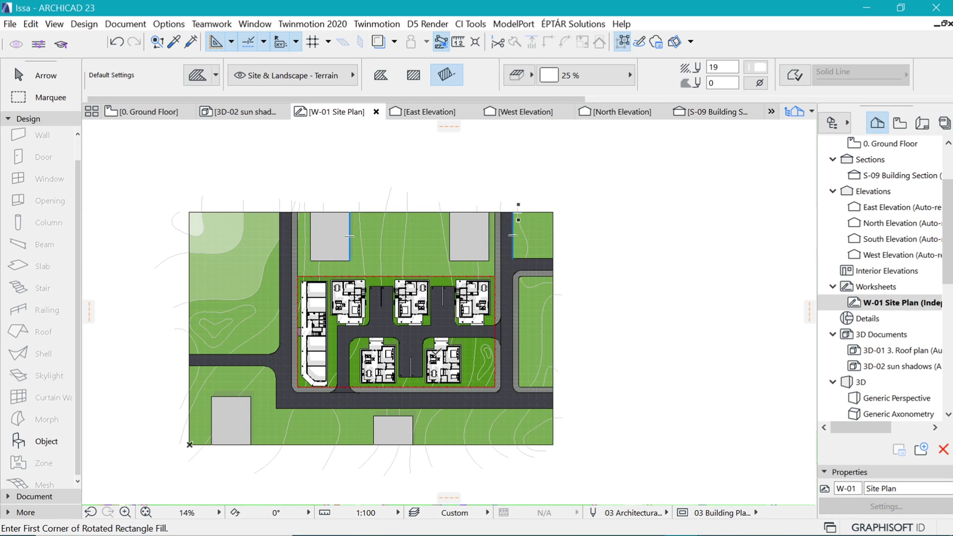
scroll(435, 358, up, 1)
scroll(263, 412, up, 1)
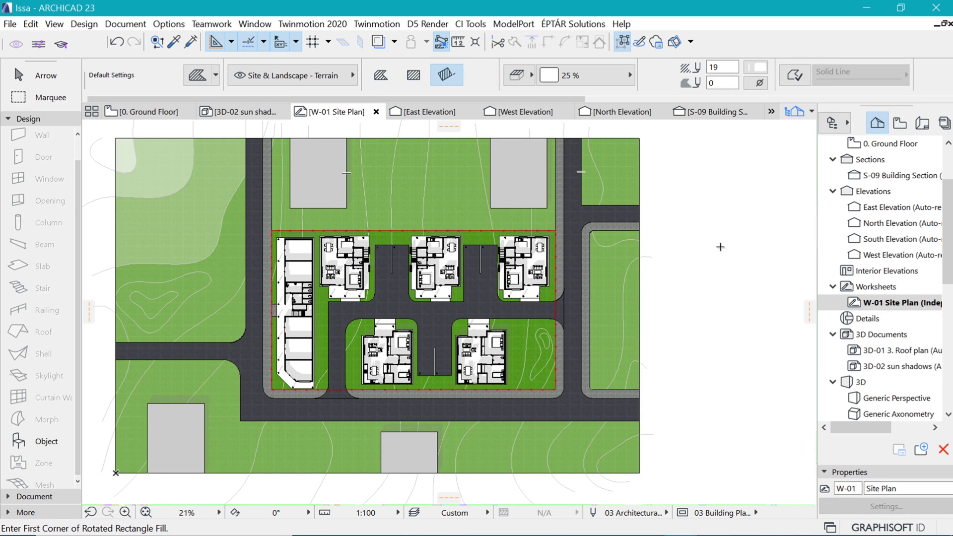
shift+click(245, 360)
shift+click(336, 323)
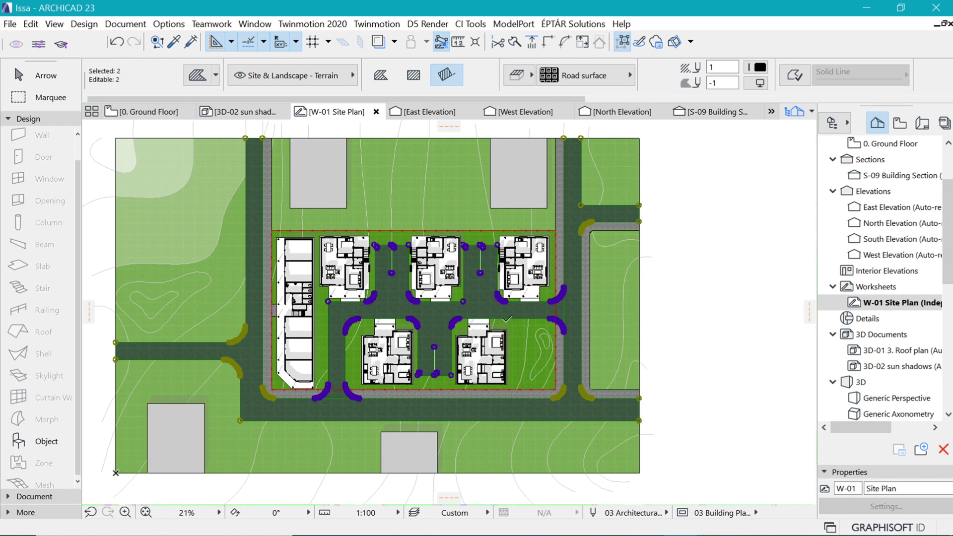
key(ctrl+d)
key(ctrl)
click(639, 420)
click(640, 421)
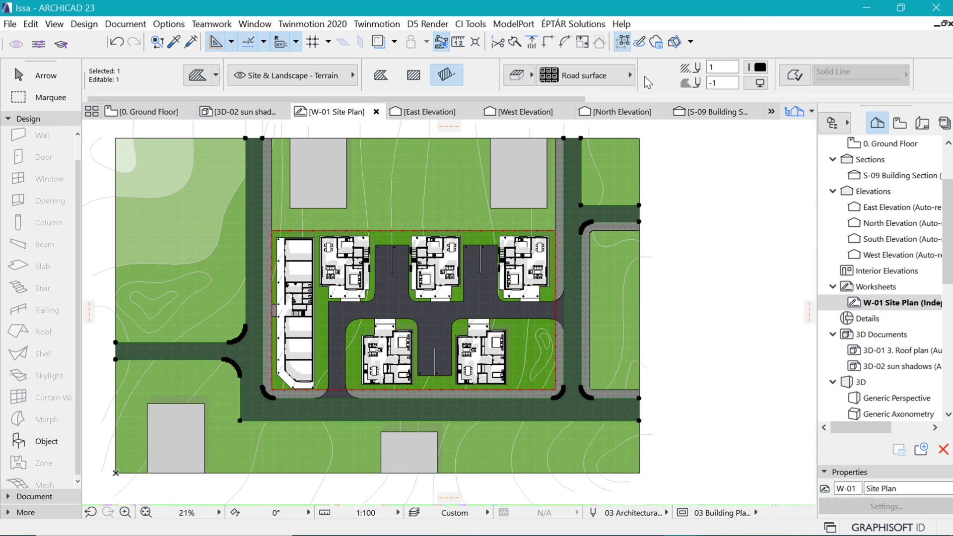
Step: Change the duplicated road fill to 25 % with foreground pen 19 and a transparent background, and deselect it
click(628, 77)
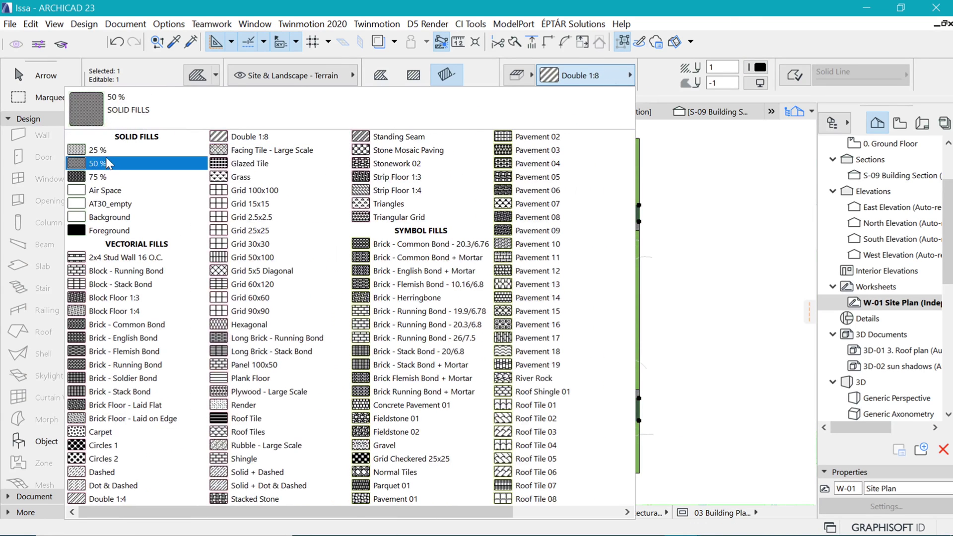
click(96, 150)
click(755, 83)
click(759, 67)
click(758, 68)
click(759, 69)
click(760, 69)
click(745, 90)
click(760, 83)
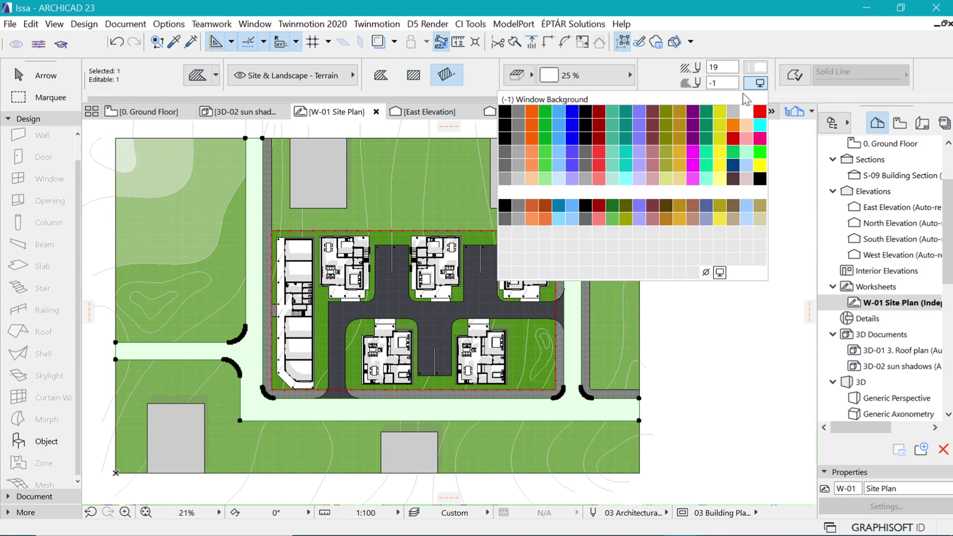
click(705, 272)
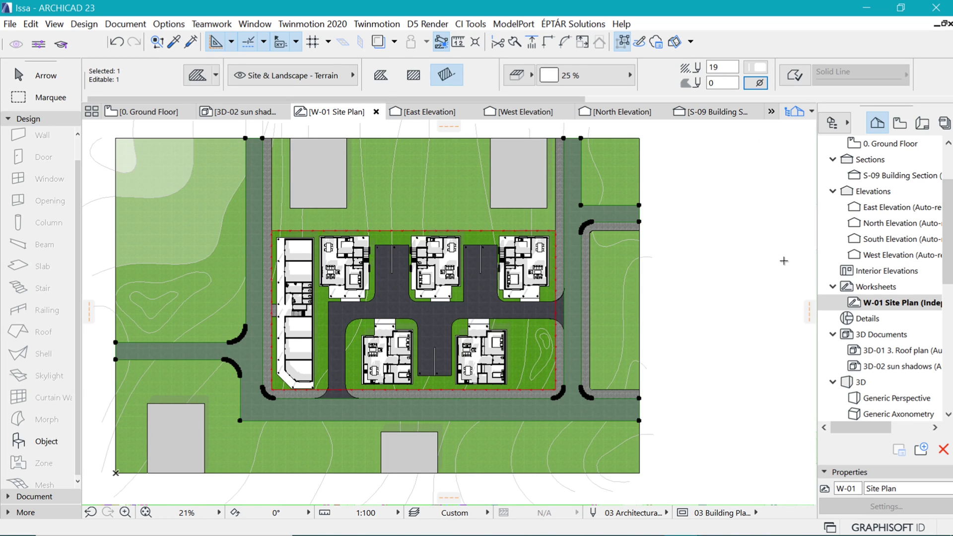
key(Escape)
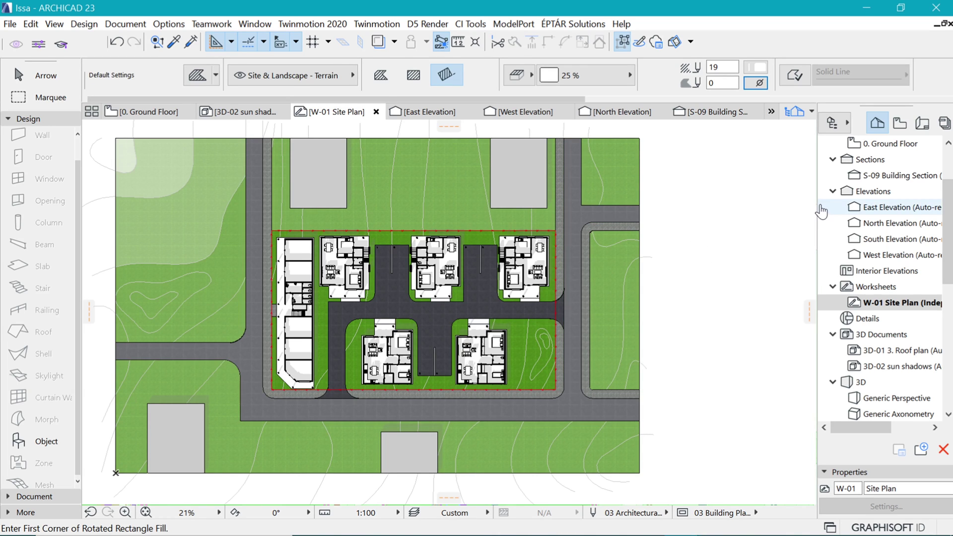
Step: Select the four Pavement fills along the outer roads and duplicate them in place
shift+click(586, 310)
shift+click(539, 238)
shift+click(541, 241)
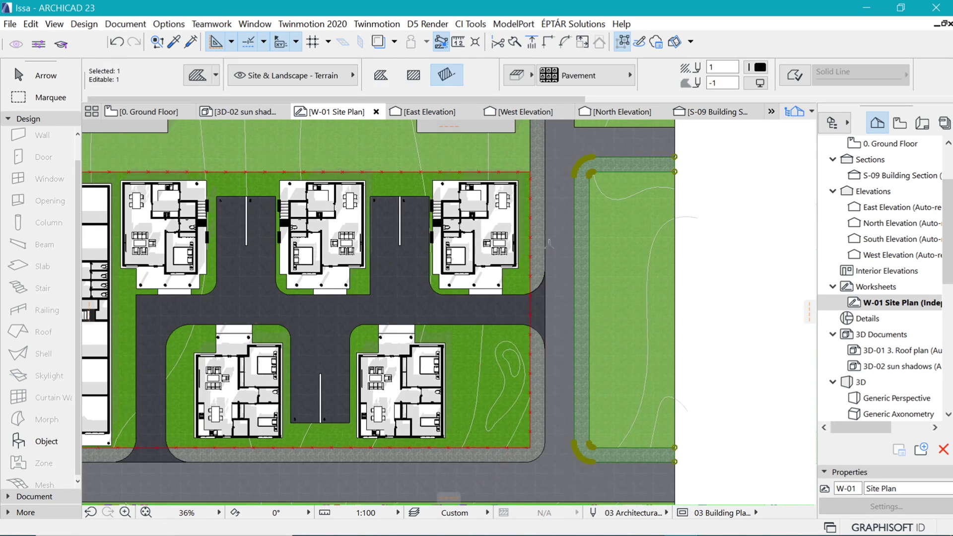
scroll(542, 263, up, 5)
scroll(538, 443, down, 6)
scroll(242, 351, up, 5)
shift+click(174, 463)
scroll(174, 463, down, 5)
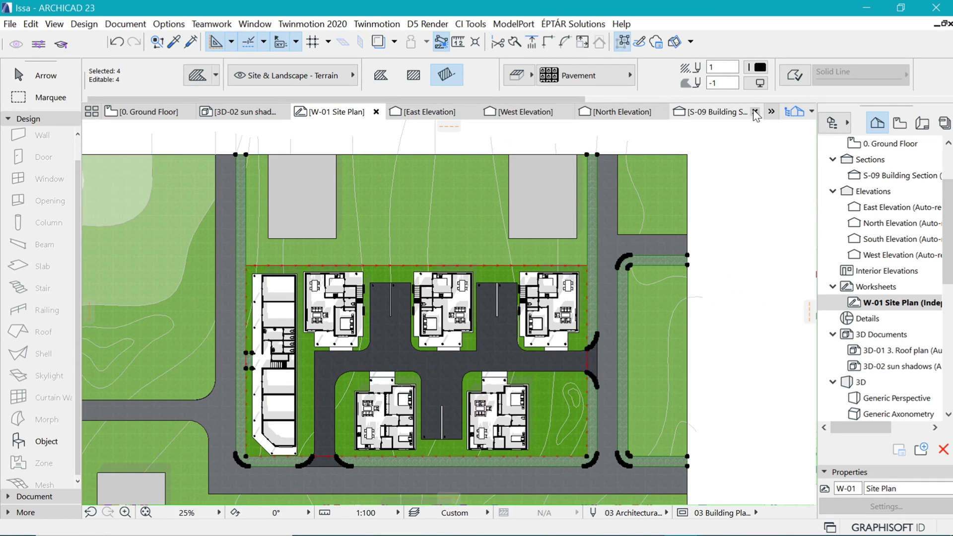
Step: Change the four duplicated pavement fills to 25 % with foreground pen 19 and a transparent background, and deselect them
click(757, 67)
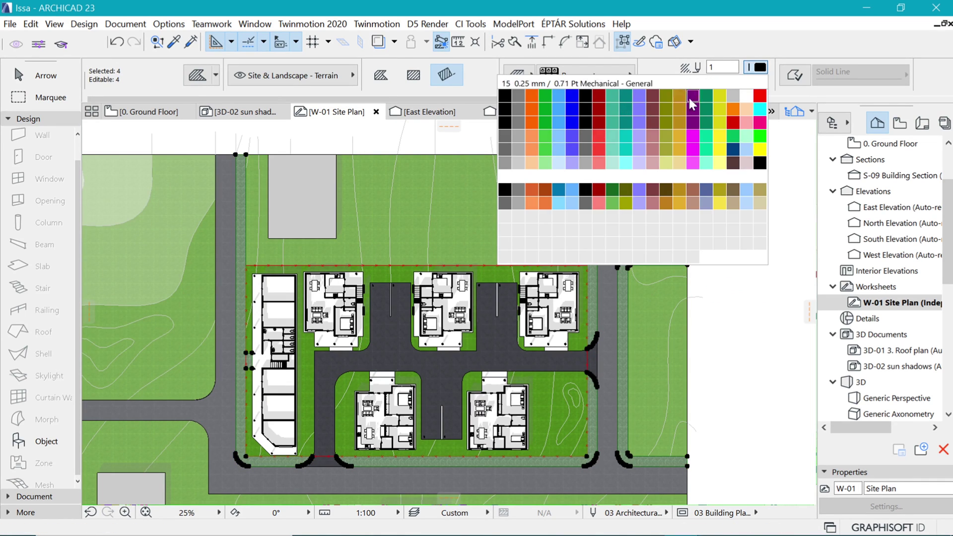
click(747, 95)
click(584, 75)
scroll(117, 191, up, 5)
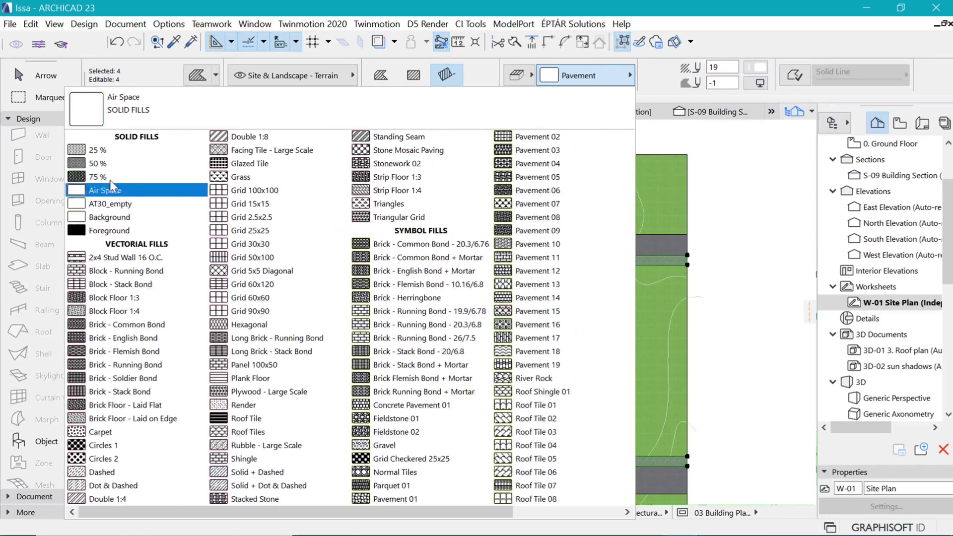
click(105, 150)
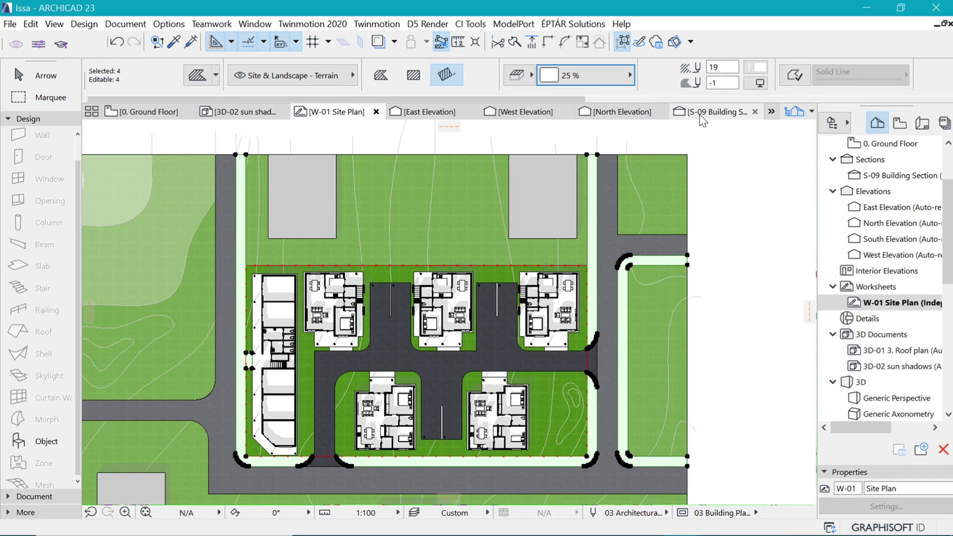
click(760, 83)
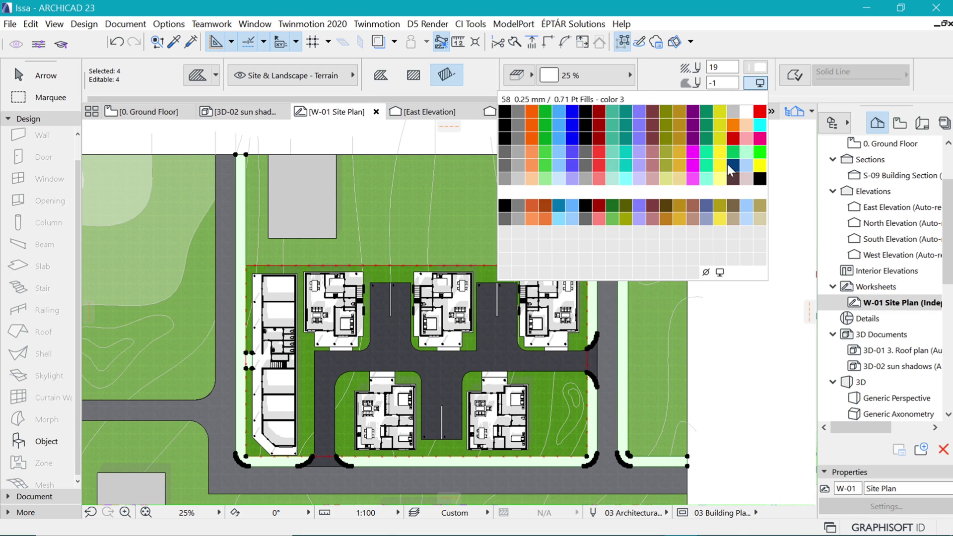
click(706, 272)
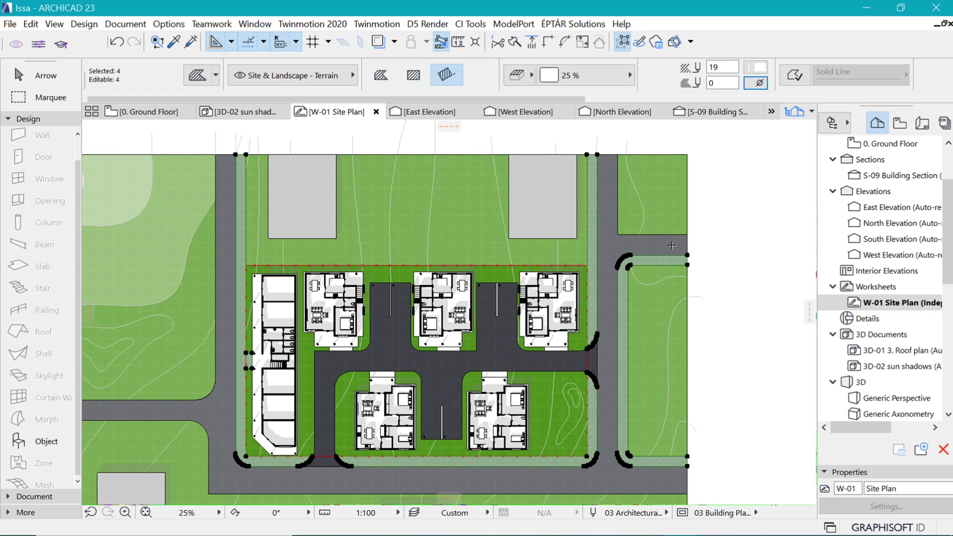
key(Escape)
Step: Offset the pavement tint's edge at the long building's entrance back to the red plot boundary, and deselect the fill
scroll(496, 284, down, 2)
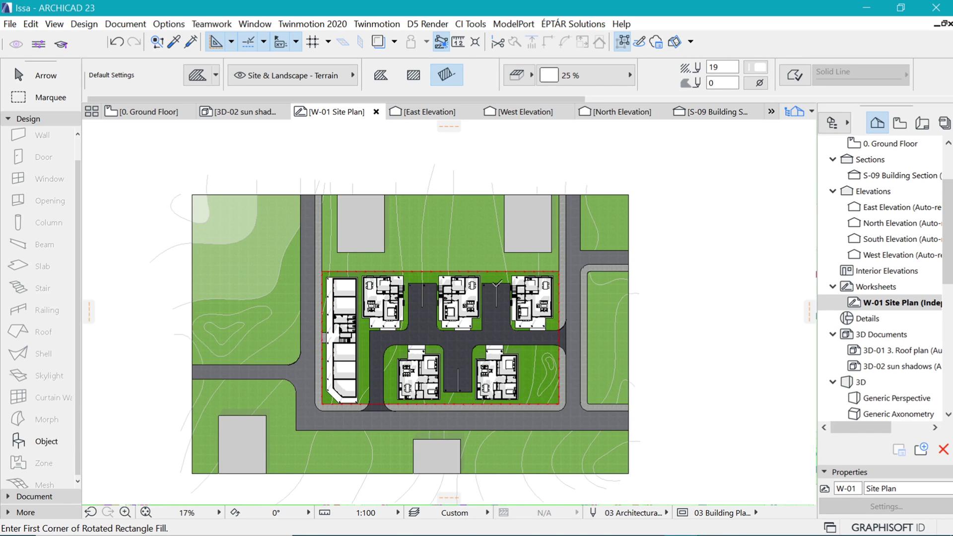
scroll(351, 342, up, 15)
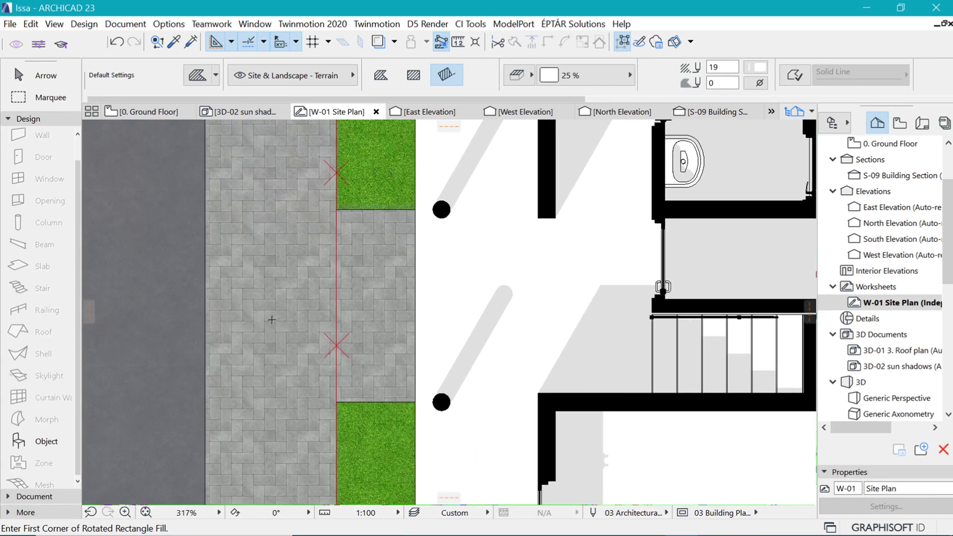
shift+click(276, 308)
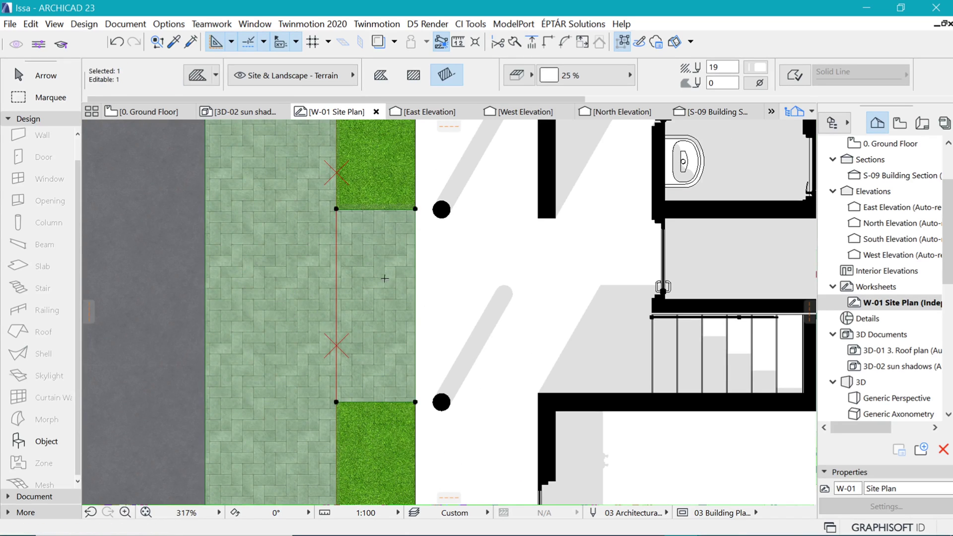
click(416, 272)
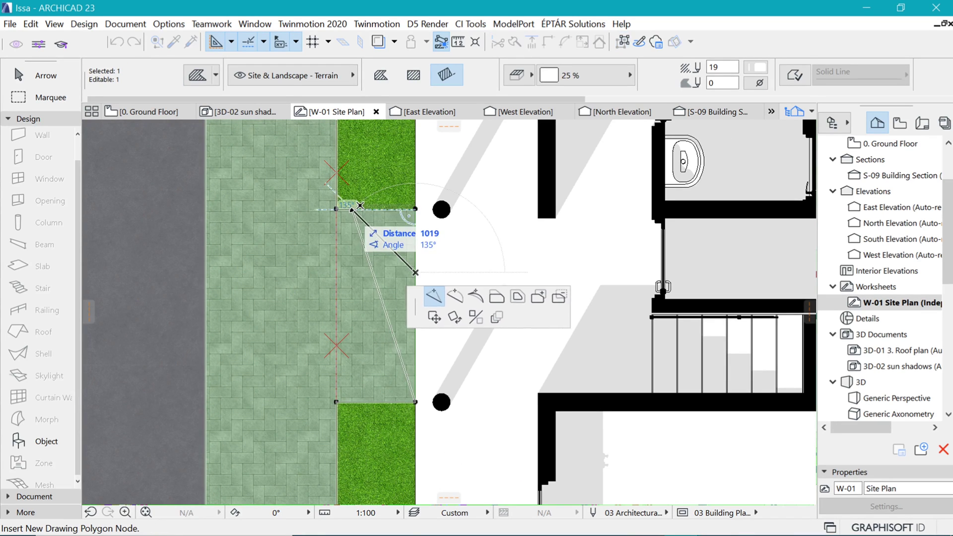
click(178, 131)
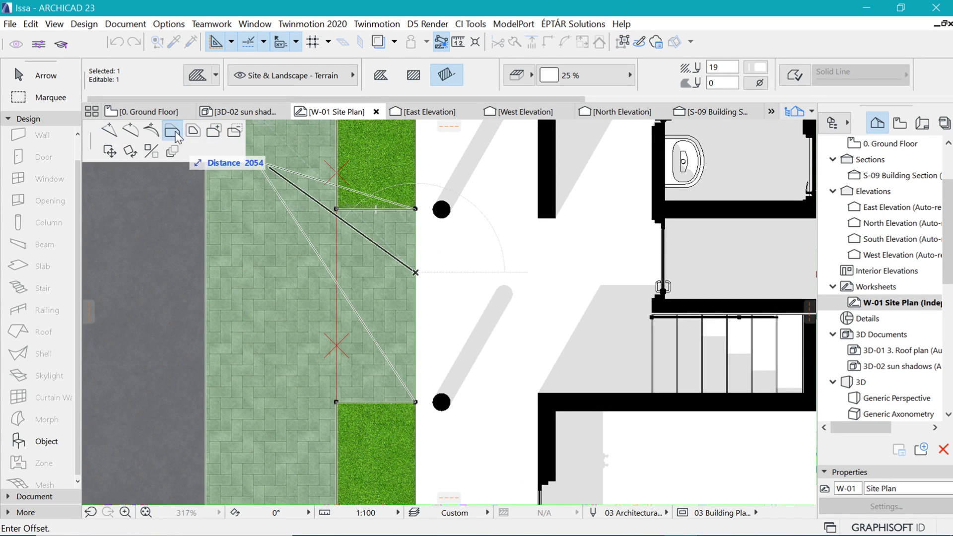
click(343, 204)
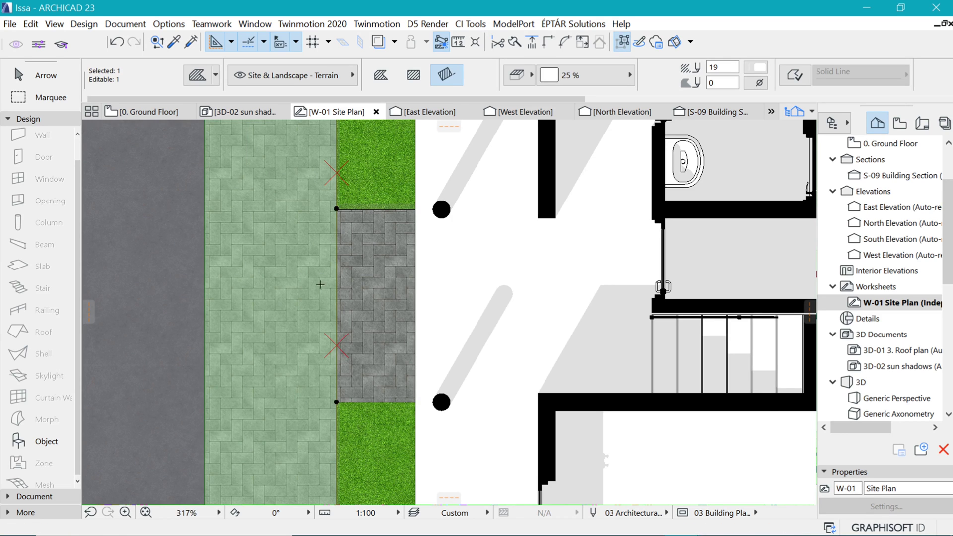
scroll(329, 280, up, 3)
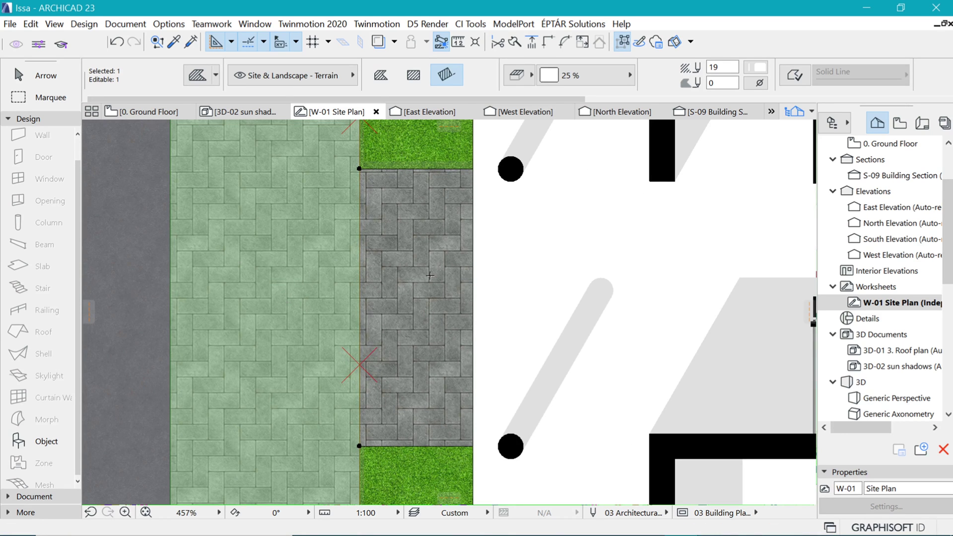
scroll(292, 280, down, 6)
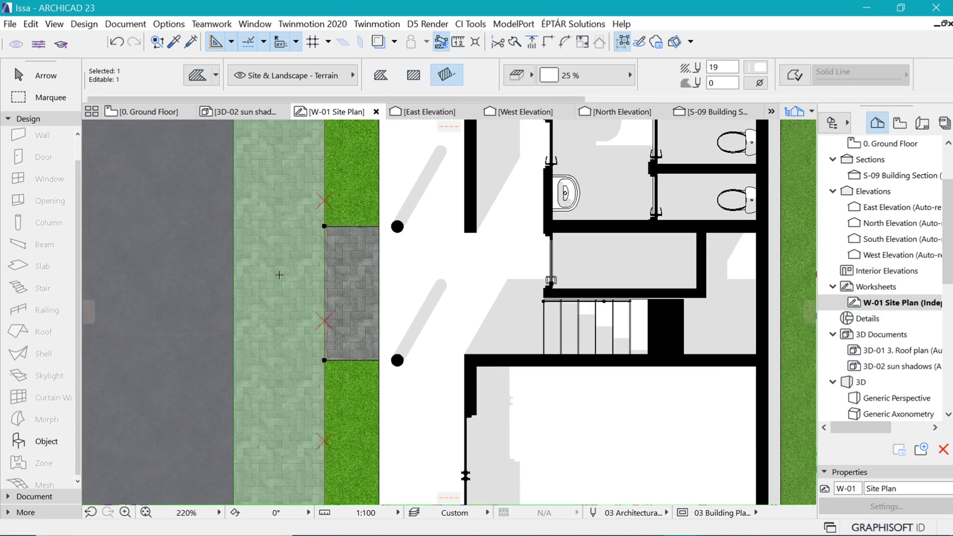
scroll(390, 265, down, 15)
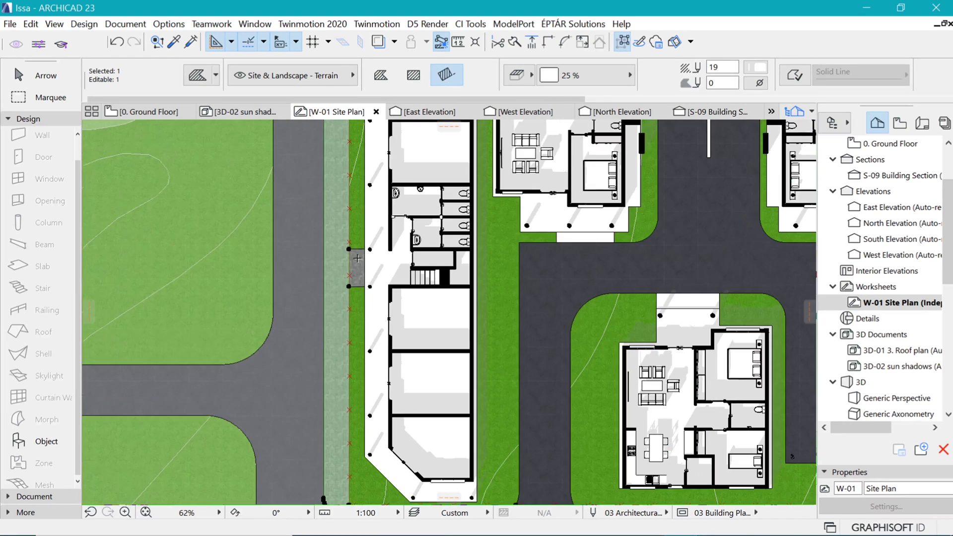
key(Escape)
scroll(450, 322, up, 3)
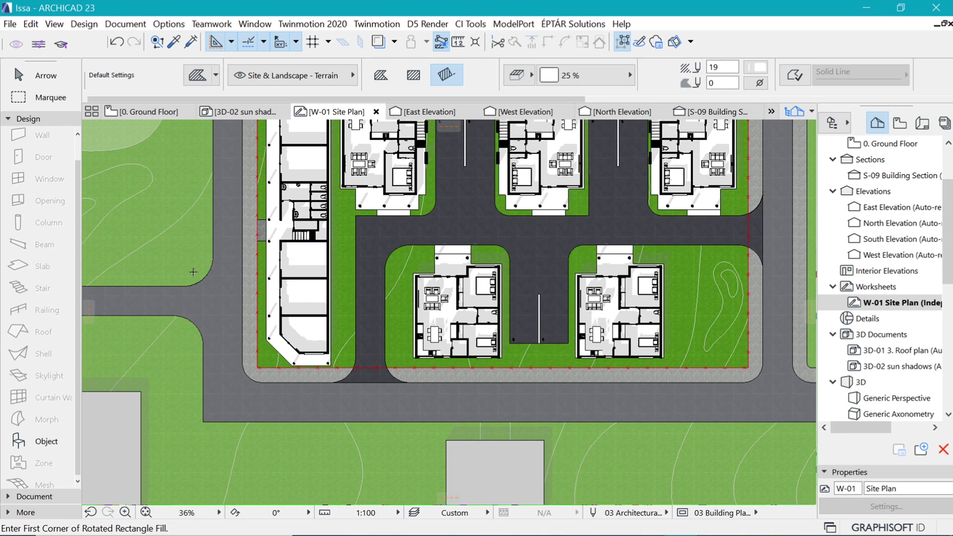
scroll(193, 272, up, 2)
scroll(240, 238, up, 4)
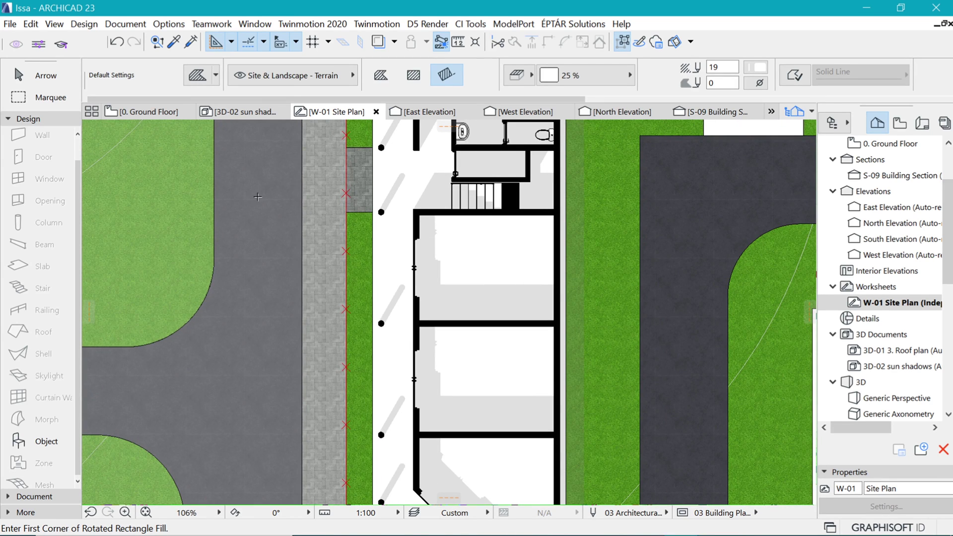
scroll(292, 296, down, 4)
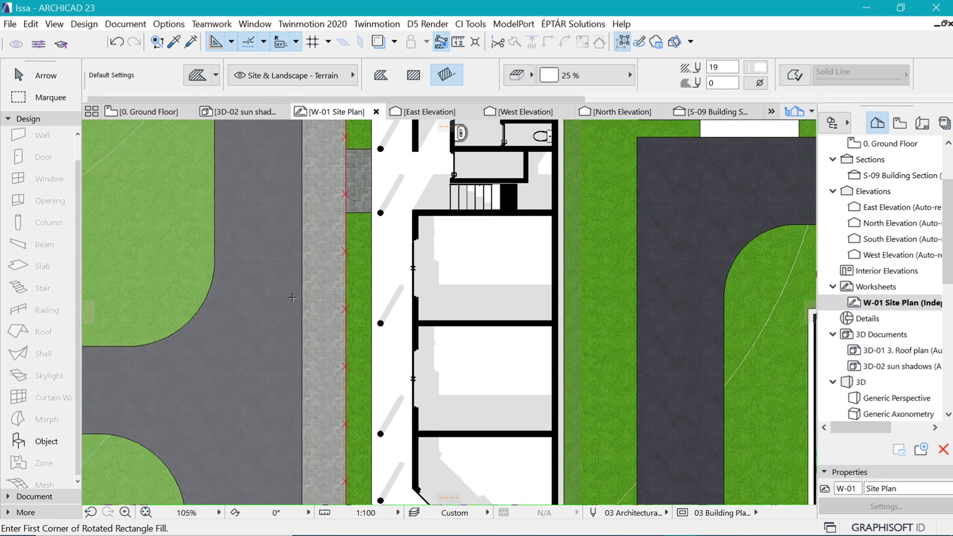
scroll(409, 311, down, 3)
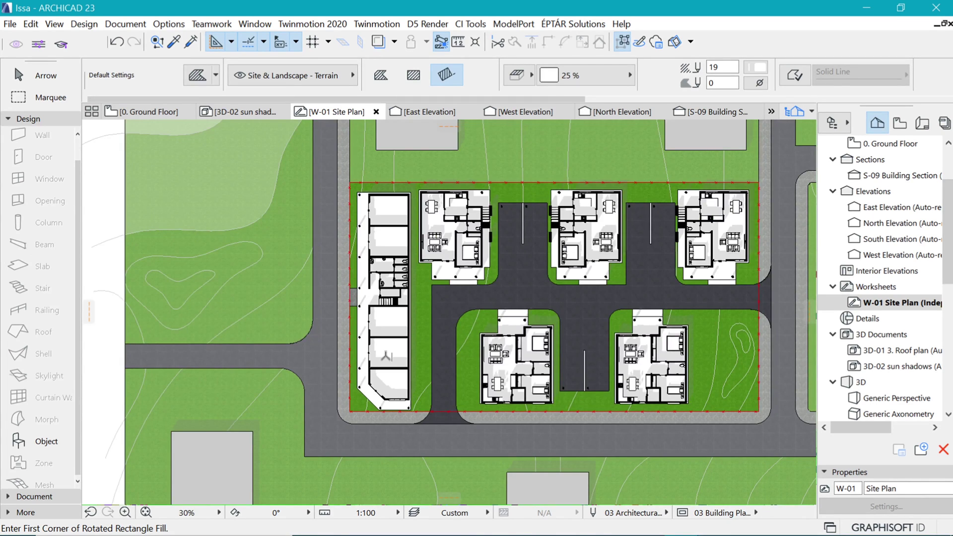
scroll(376, 354, down, 2)
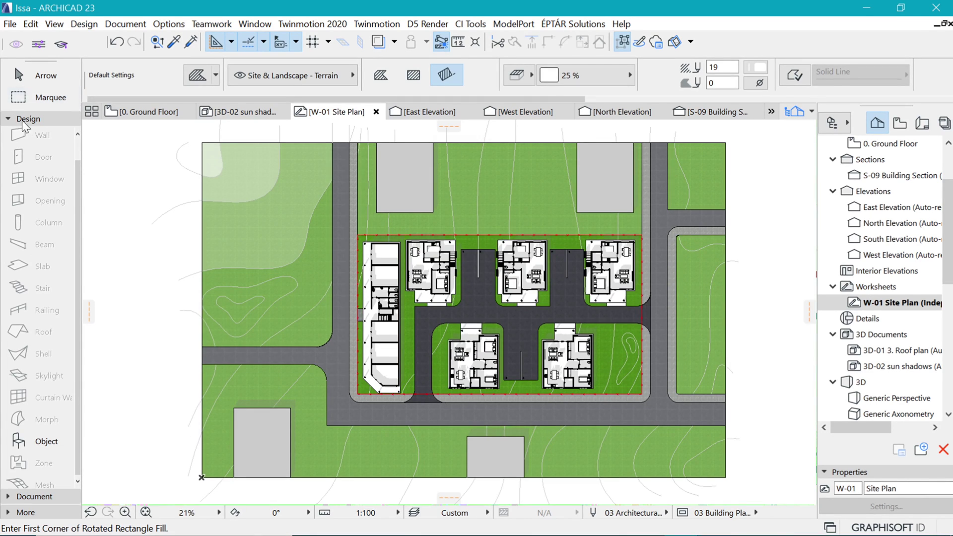
Step: Start the Object tool, search the library for "tree", and choose Tree Plan 23 as the default object
click(17, 443)
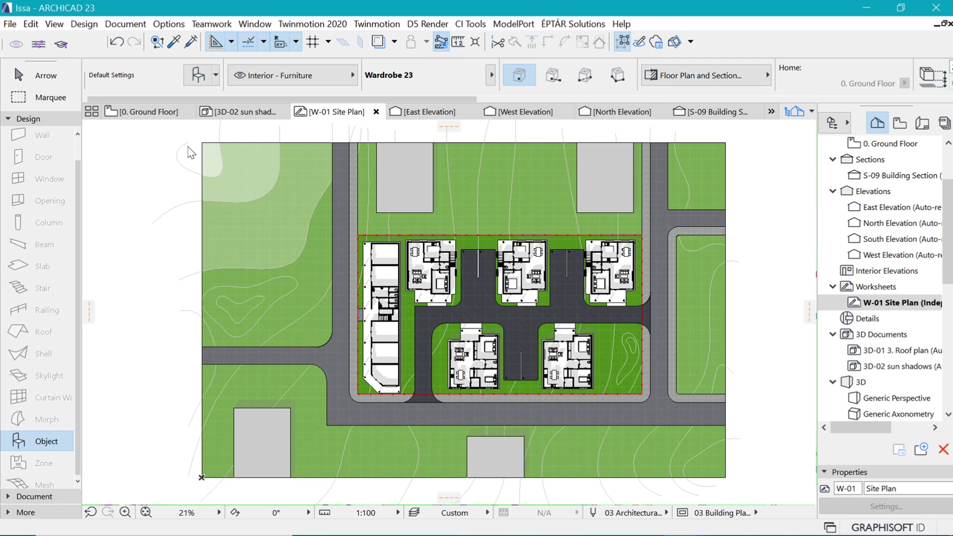
click(198, 75)
text(tree)
key(Return)
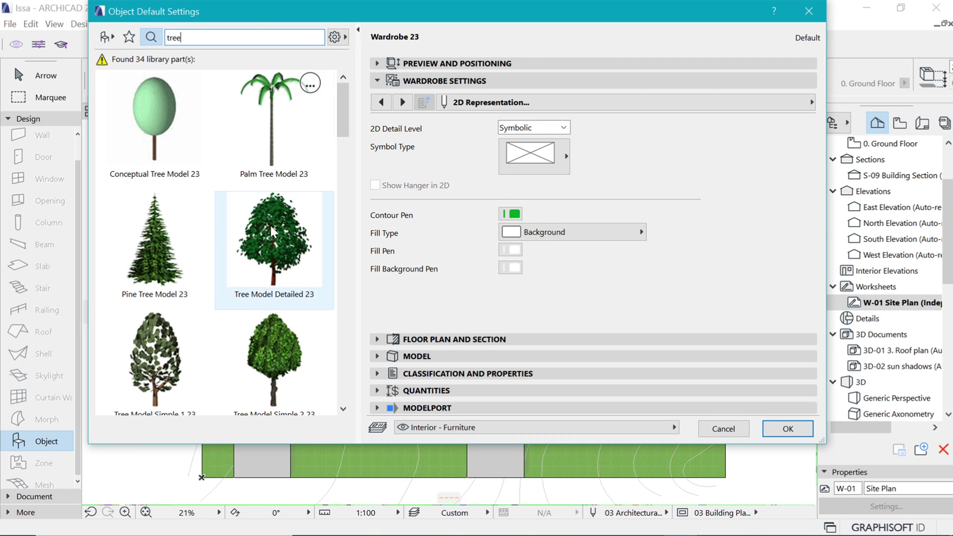
scroll(288, 361, down, 3)
scroll(288, 361, down, 3)
click(180, 274)
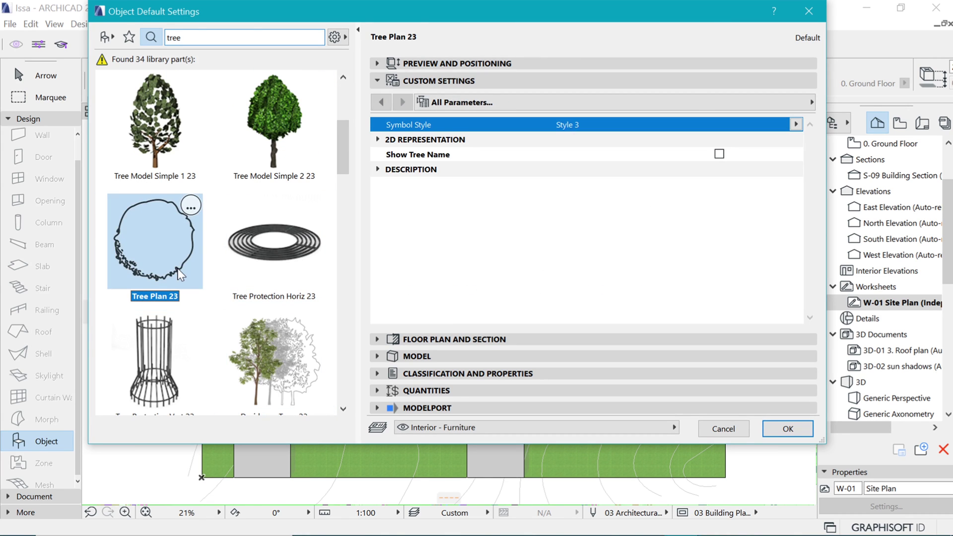
Step: Look through the available symbol styles for the tree object, and return to its full parameter list
click(796, 124)
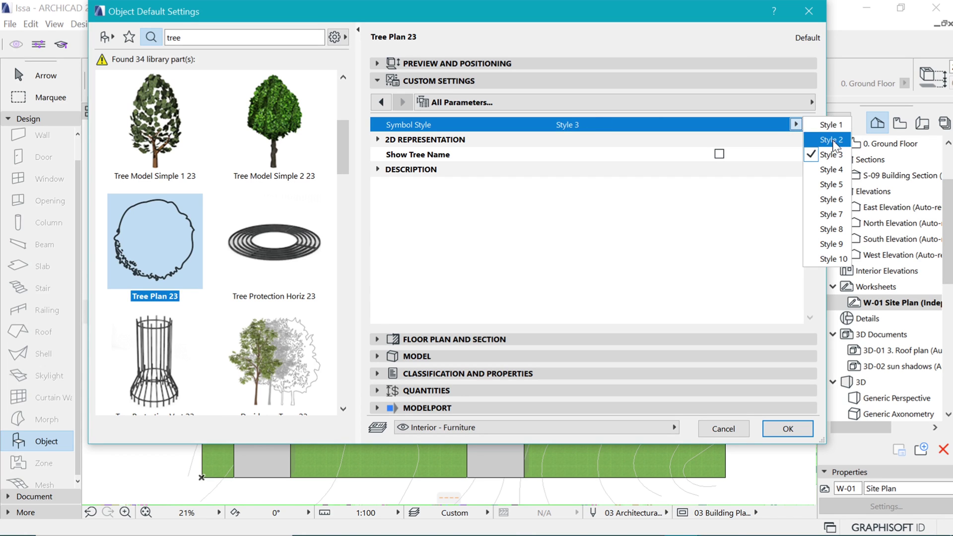
click(804, 104)
click(811, 102)
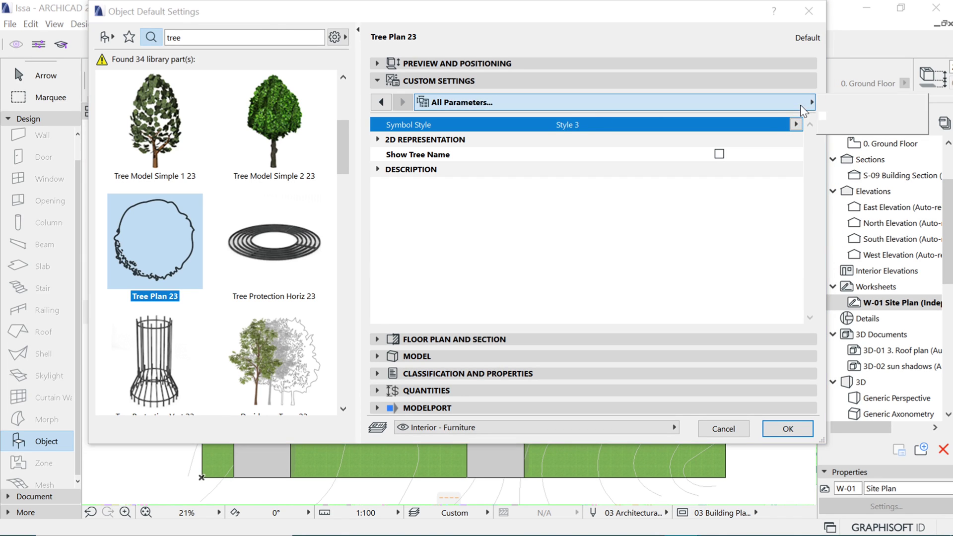
click(854, 104)
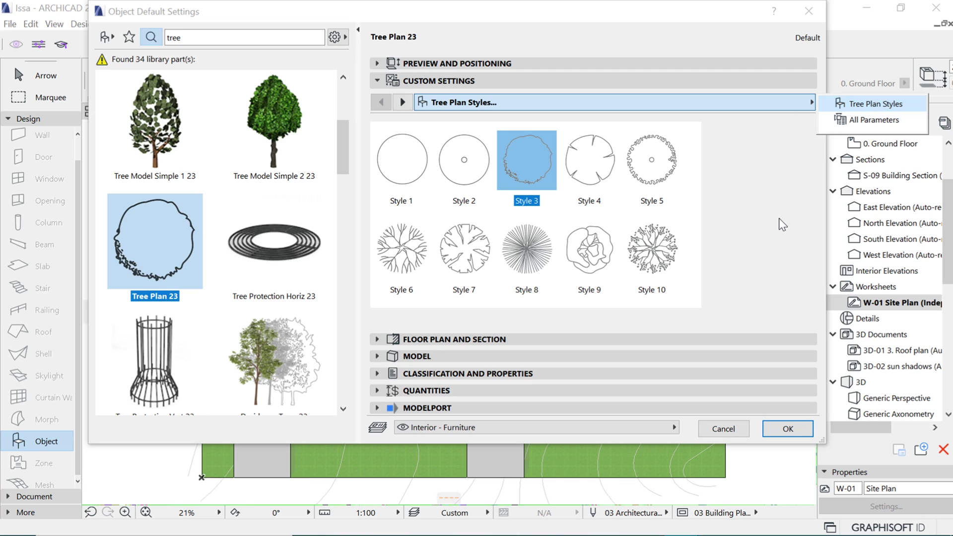
click(809, 103)
click(857, 119)
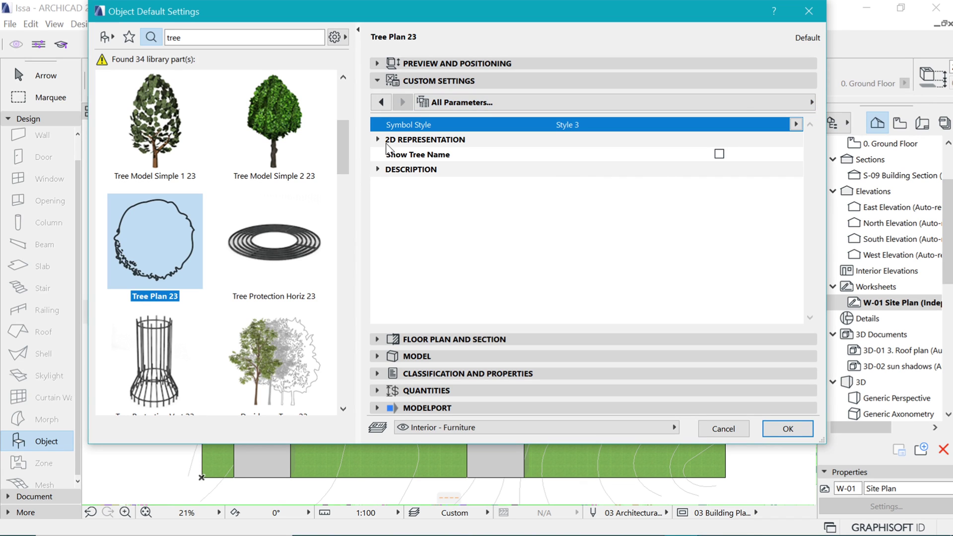
Step: Set the tree symbol's contour pen to 16 and its fill background pen to transparent, and confirm the settings
click(381, 140)
click(778, 154)
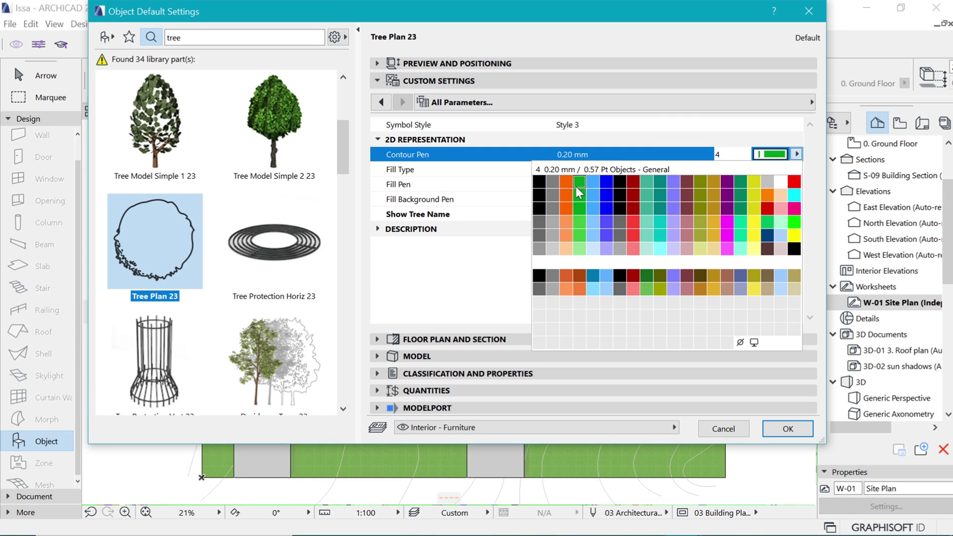
click(739, 181)
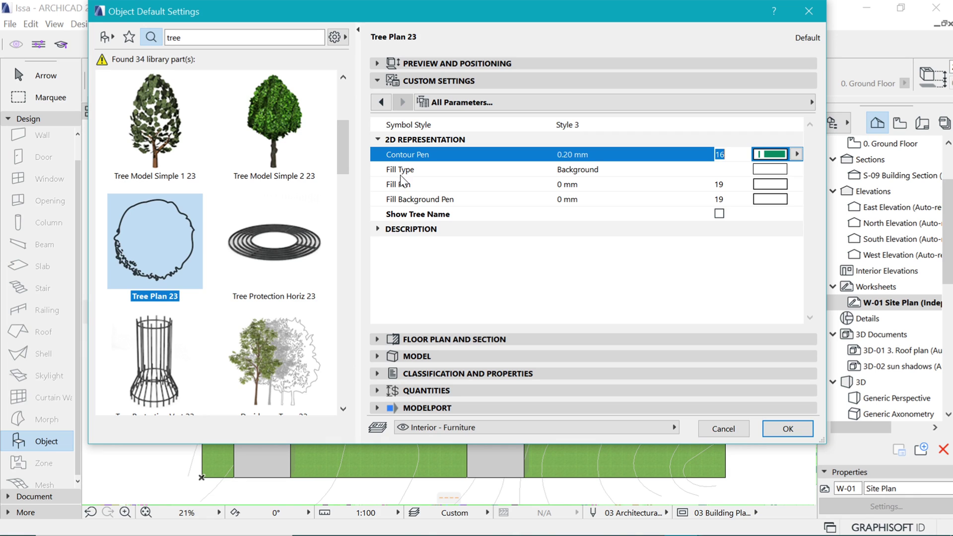
click(415, 174)
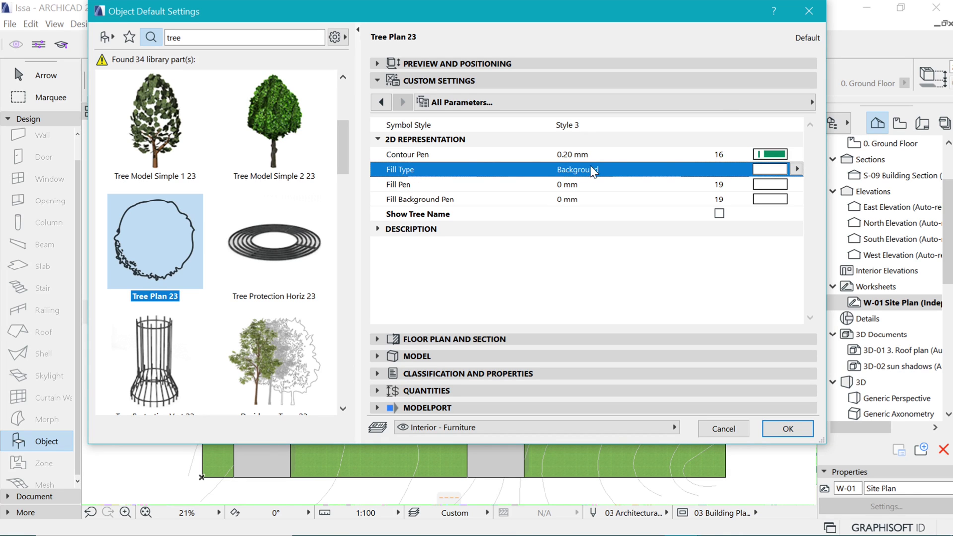
click(449, 203)
click(796, 198)
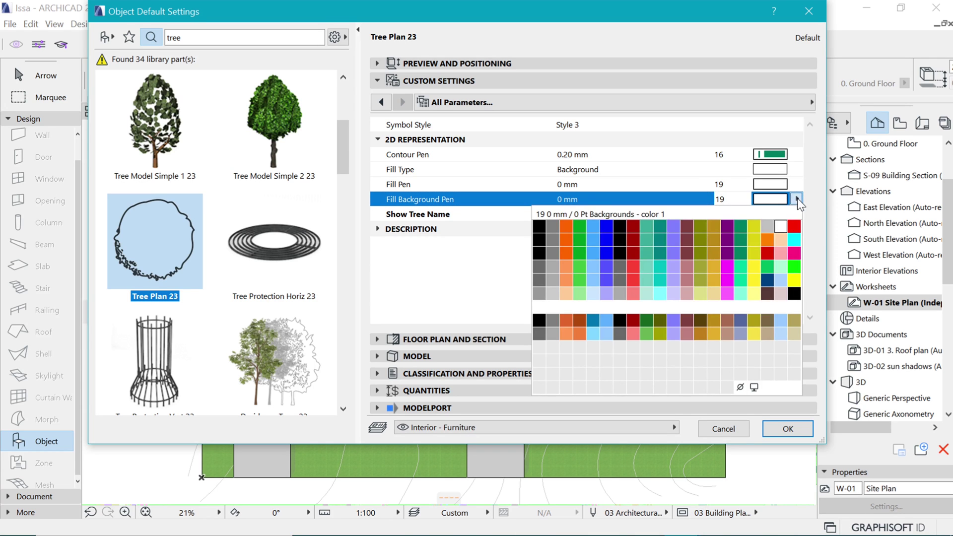
click(740, 387)
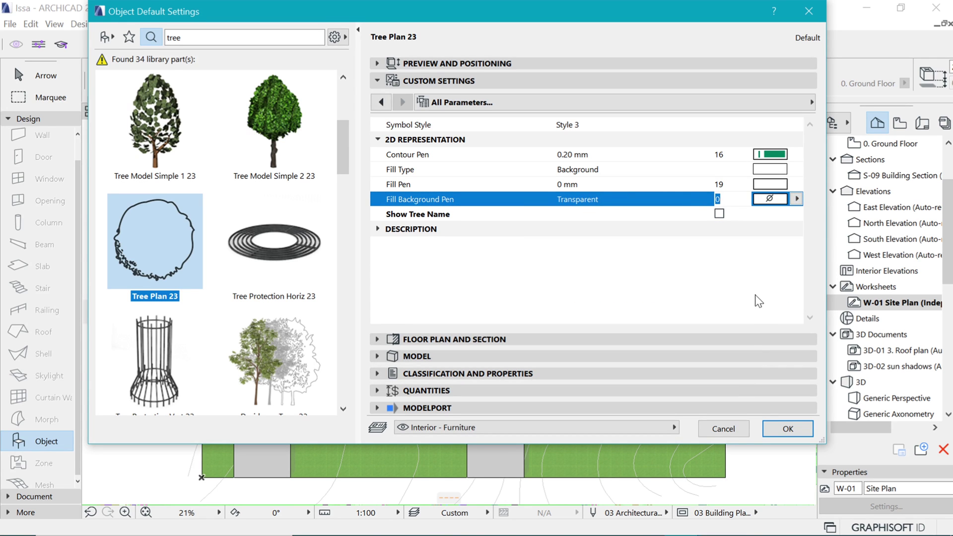
click(788, 428)
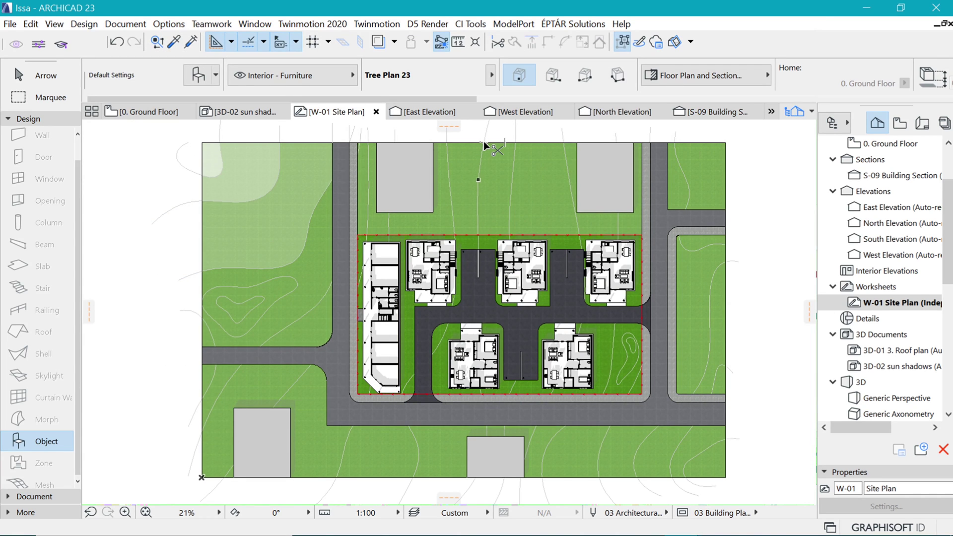
Step: Set the default tree's plan size to 5000 by 5000
key(ctrl+t)
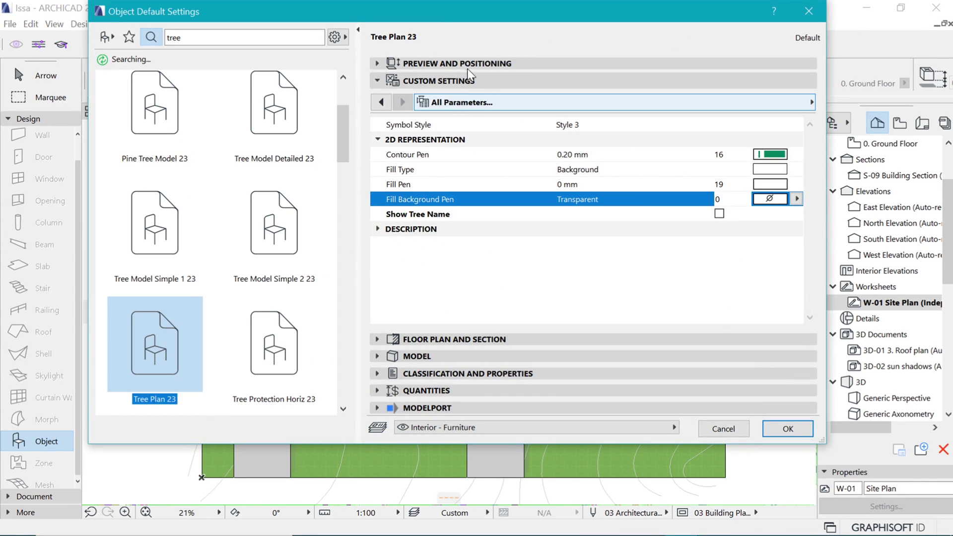
click(466, 64)
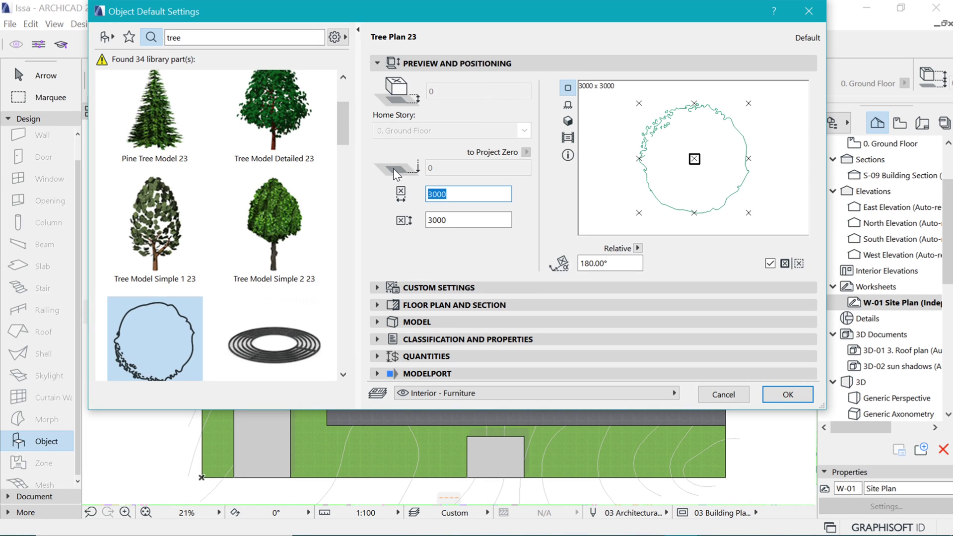
text(5000)
key(Tab)
text(500)
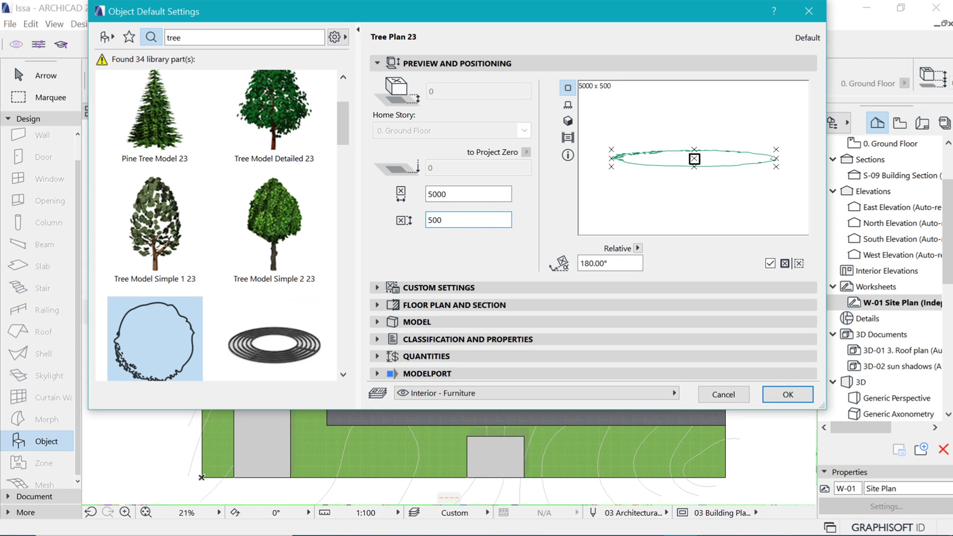
text(0)
click(786, 393)
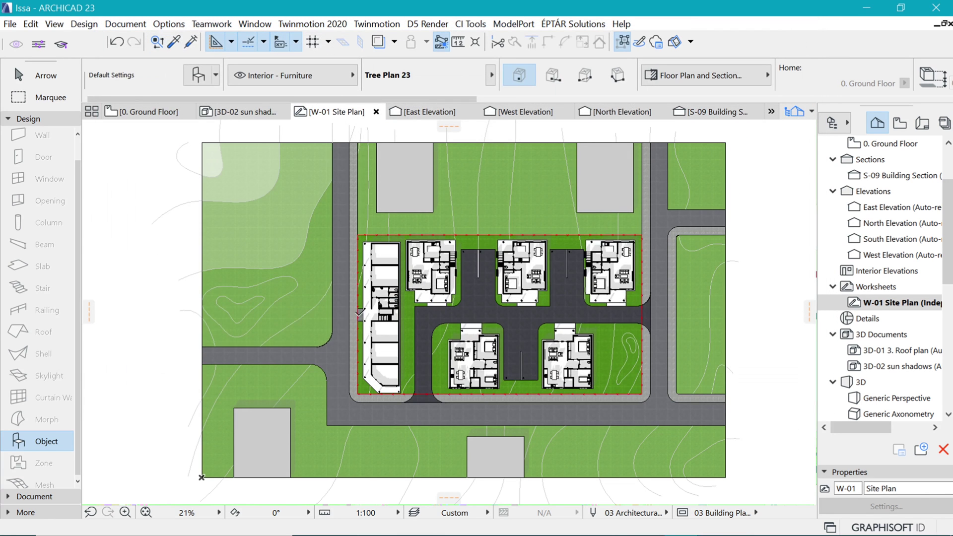
Step: Place a tree on the grass at the rounded road corner southwest of the plot, and mirror it about a vertical axis through its centre
click(308, 381)
scroll(289, 403, up, 3)
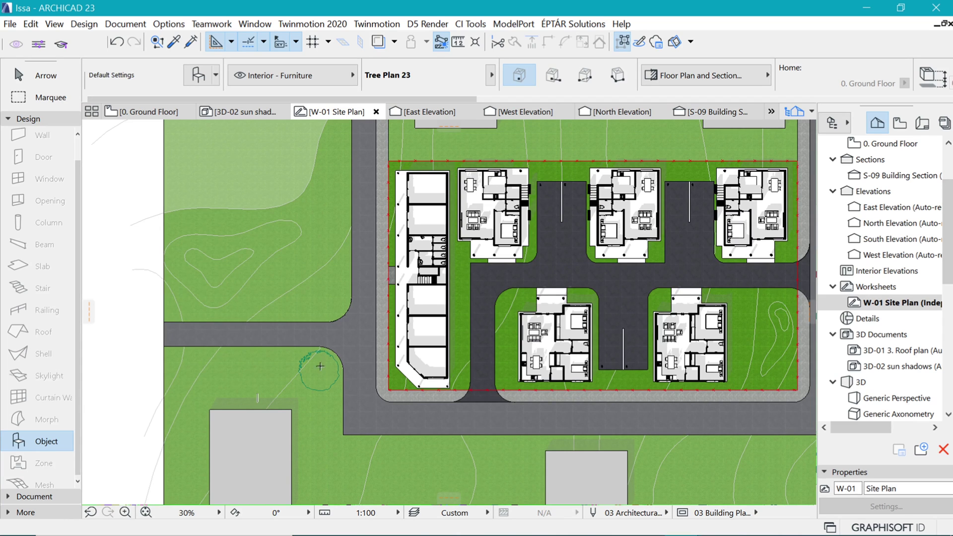
shift+click(312, 368)
scroll(311, 367, up, 2)
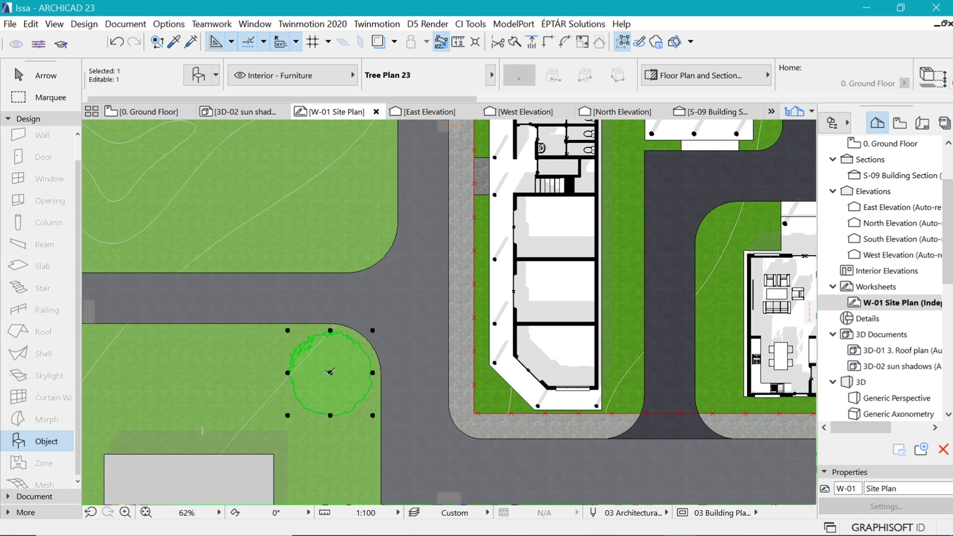
key(ctrl+m)
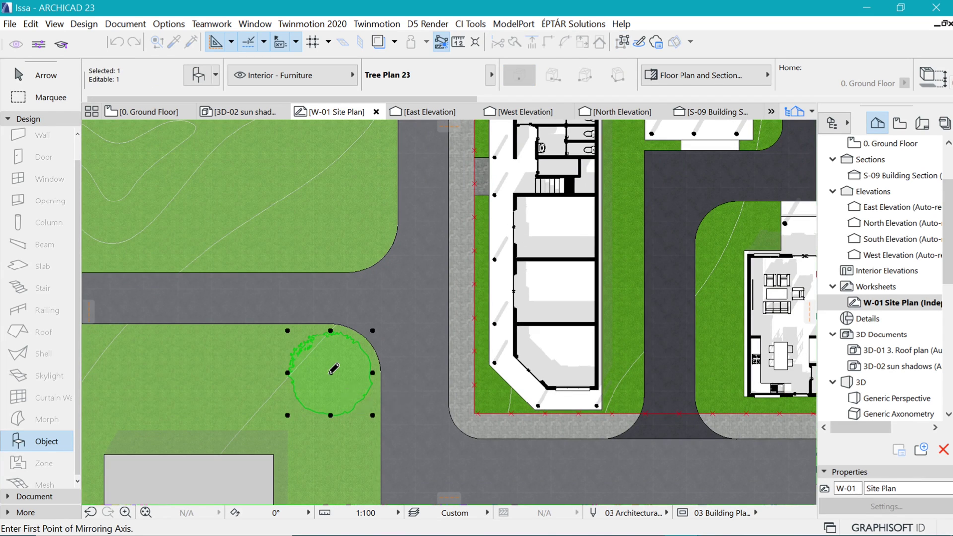
click(333, 369)
click(331, 393)
key(Escape)
scroll(356, 406, down, 1)
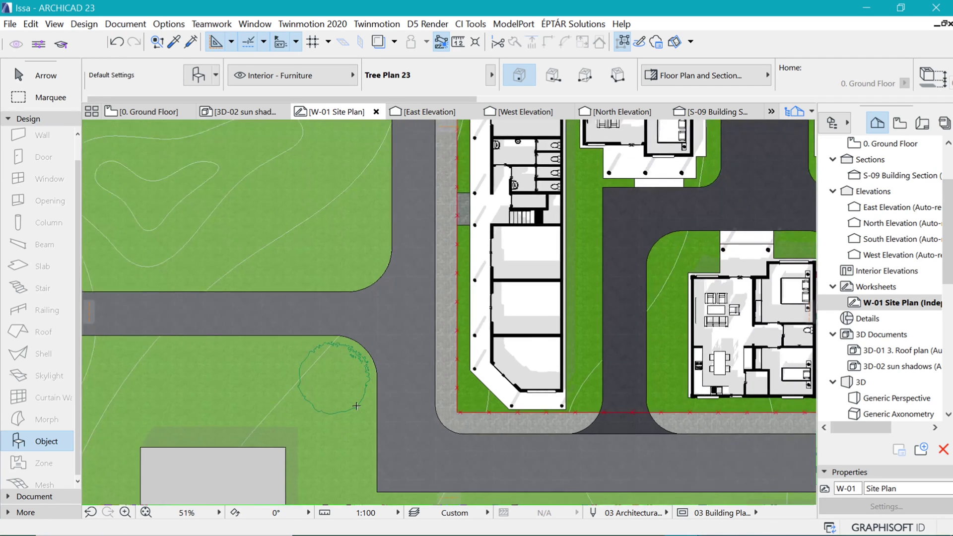
scroll(357, 406, down, 1)
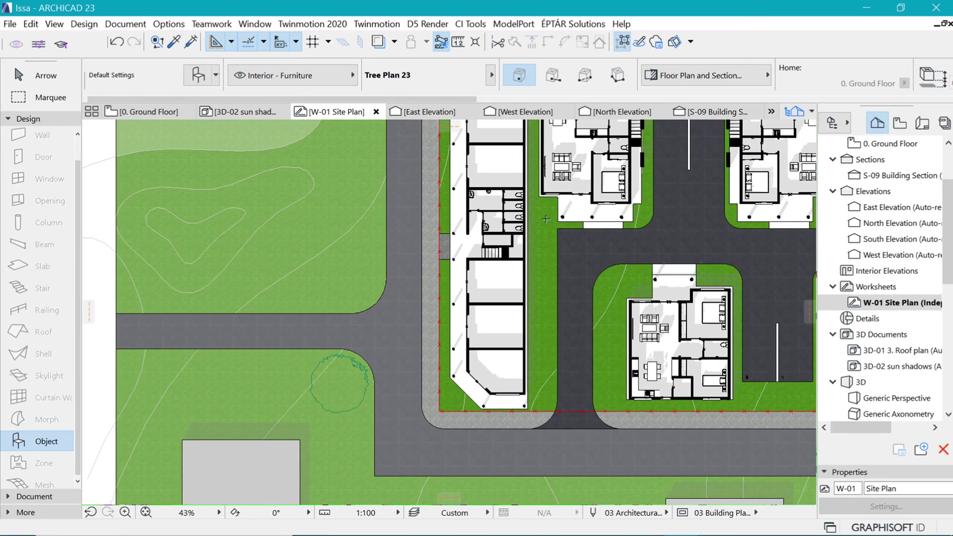
Step: Multiply the tree westward along the road with the Spread method at 6000 spacing to make three copies, and deselect
click(337, 379)
scroll(469, 377, down, 1)
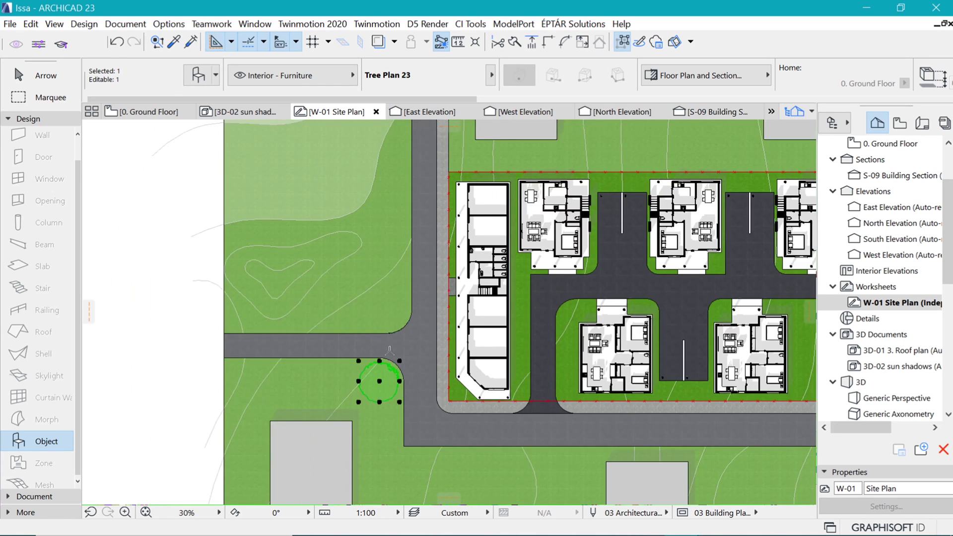
key(ctrl+u)
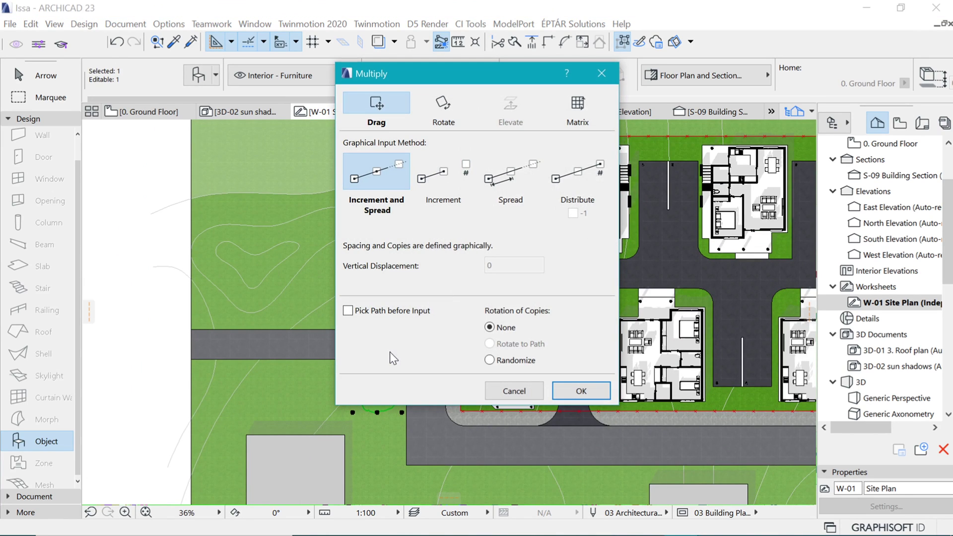
click(517, 188)
key(Tab)
text(6000)
key(Return)
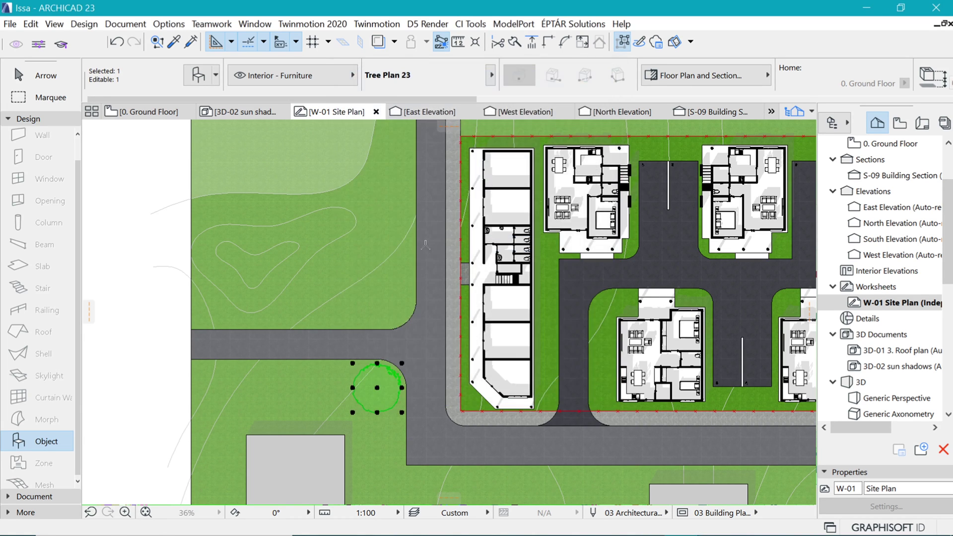
click(377, 388)
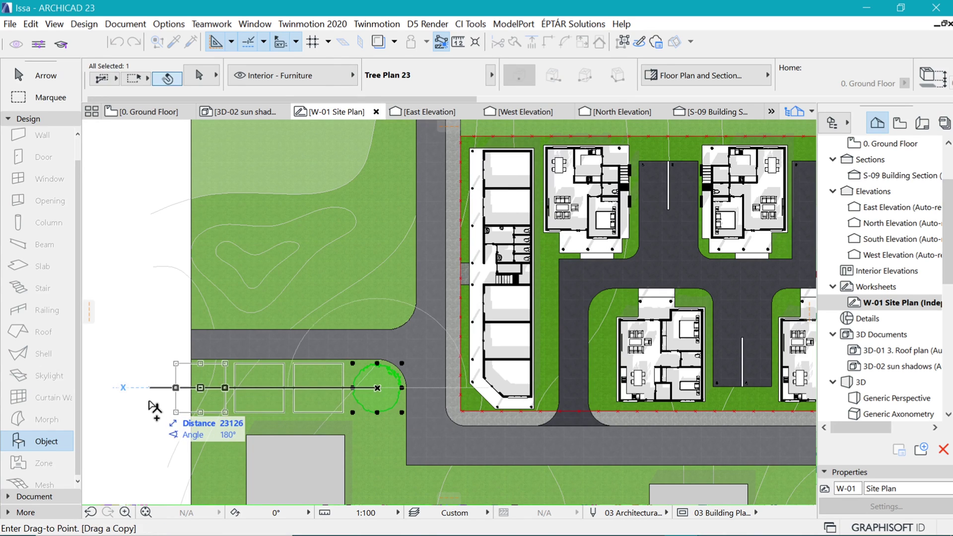
click(128, 389)
key(Escape)
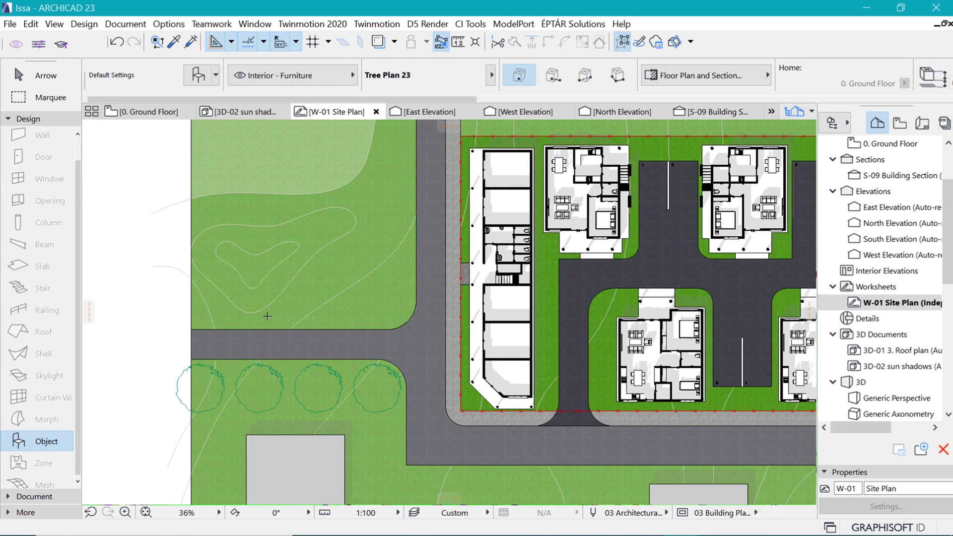
Step: Change the second and fourth trees, counting west from the road corner, to symbol Style 10, and deselect them
click(342, 388)
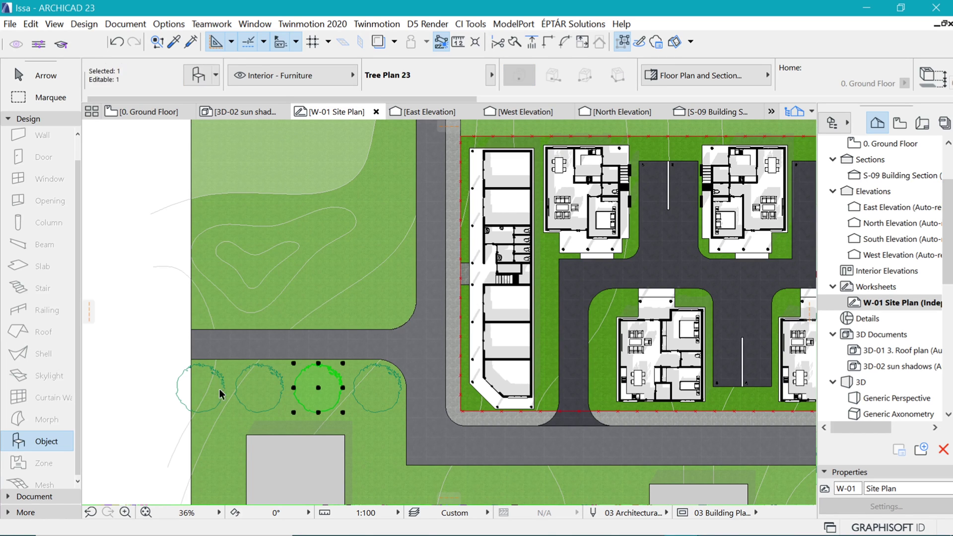
shift+click(219, 395)
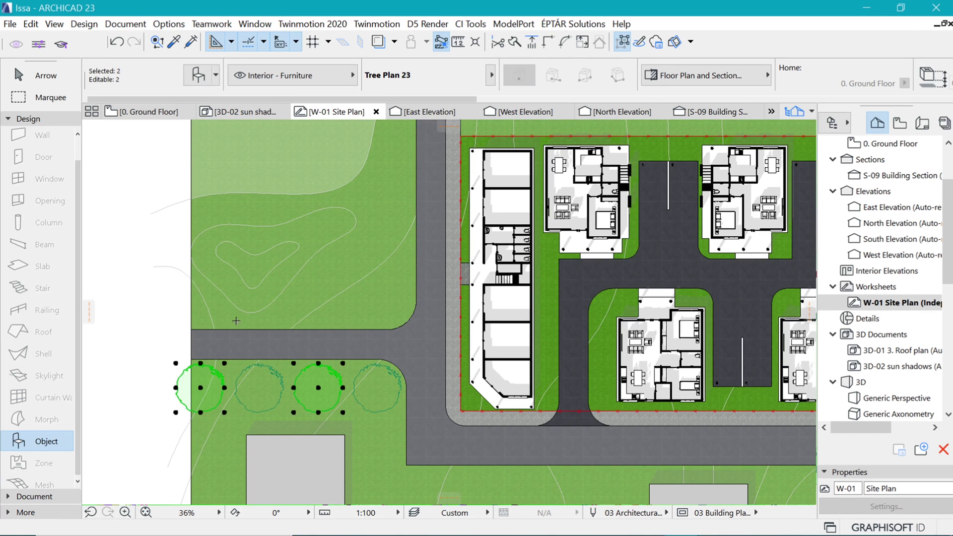
key(ctrl+t)
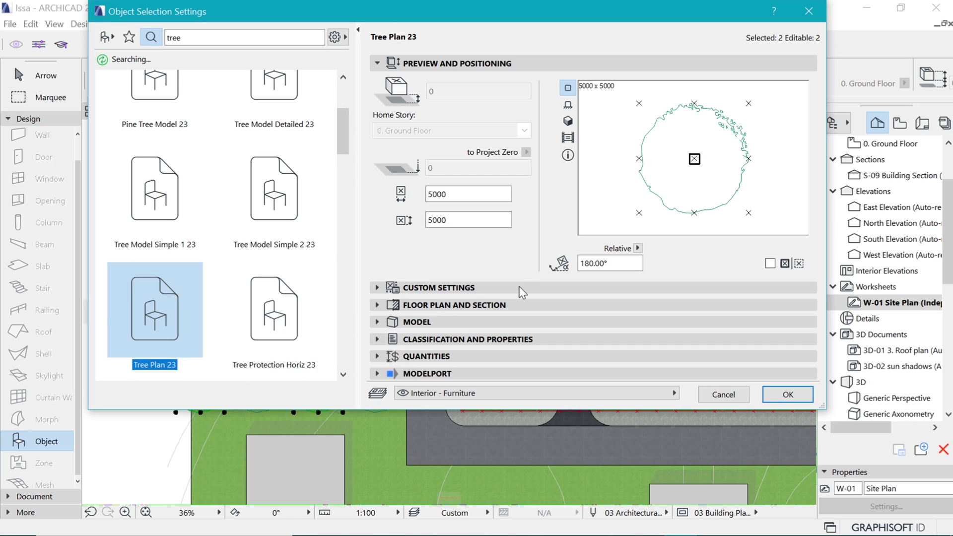
click(519, 288)
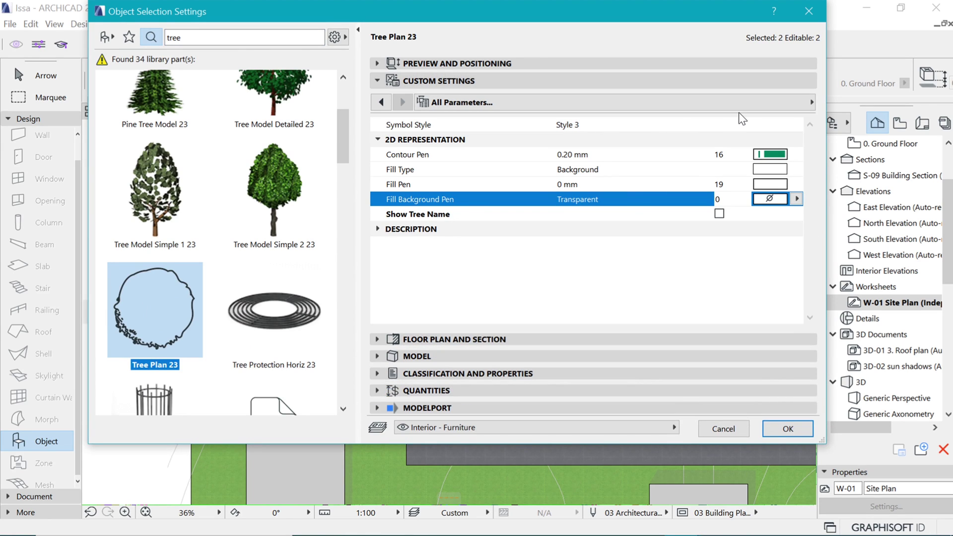
click(800, 104)
click(844, 102)
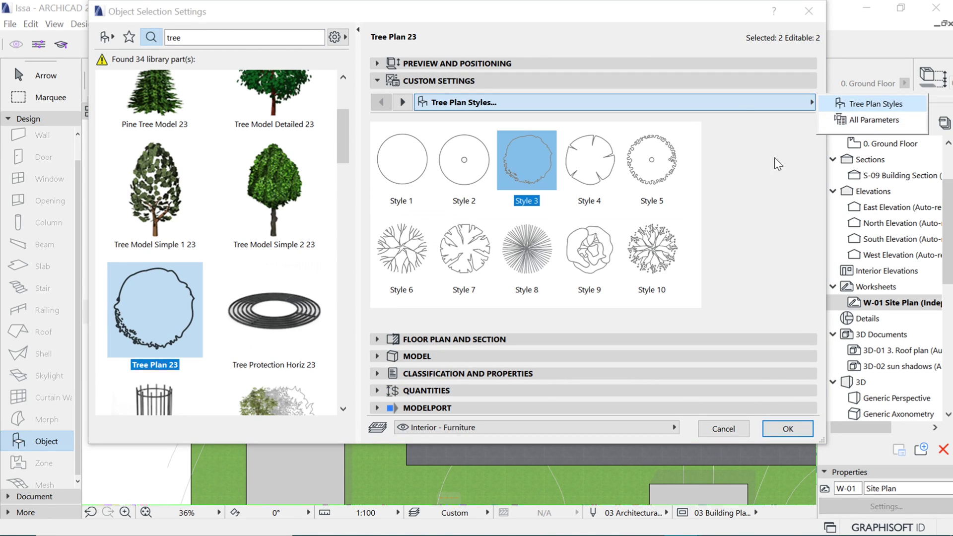
click(652, 248)
click(787, 428)
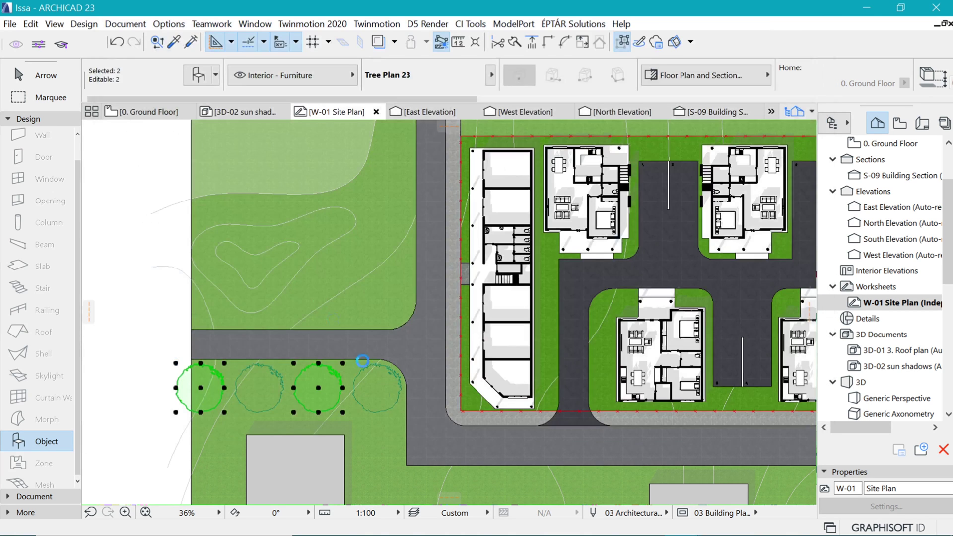
key(Escape)
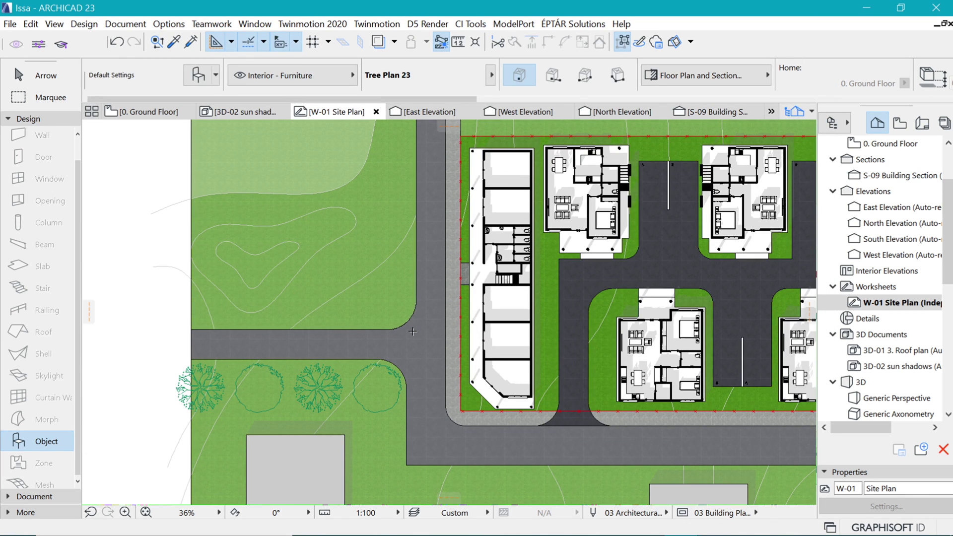
scroll(206, 279, down, 2)
scroll(227, 274, down, 2)
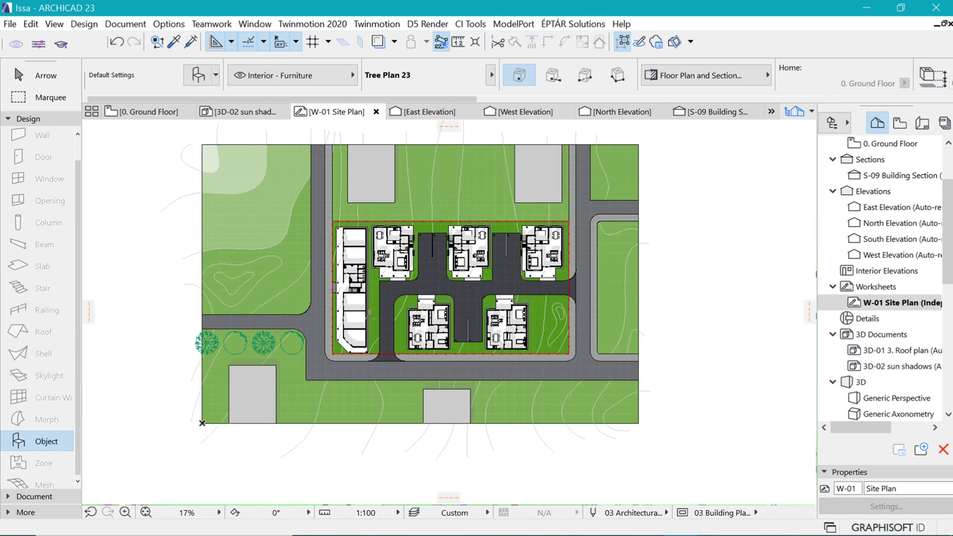
Step: Select the building shadow fills, both around the plot's buildings and beside the four grey neighbouring blocks, set their fill pen to 1, and deselect
scroll(258, 288, up, 1)
click(271, 366)
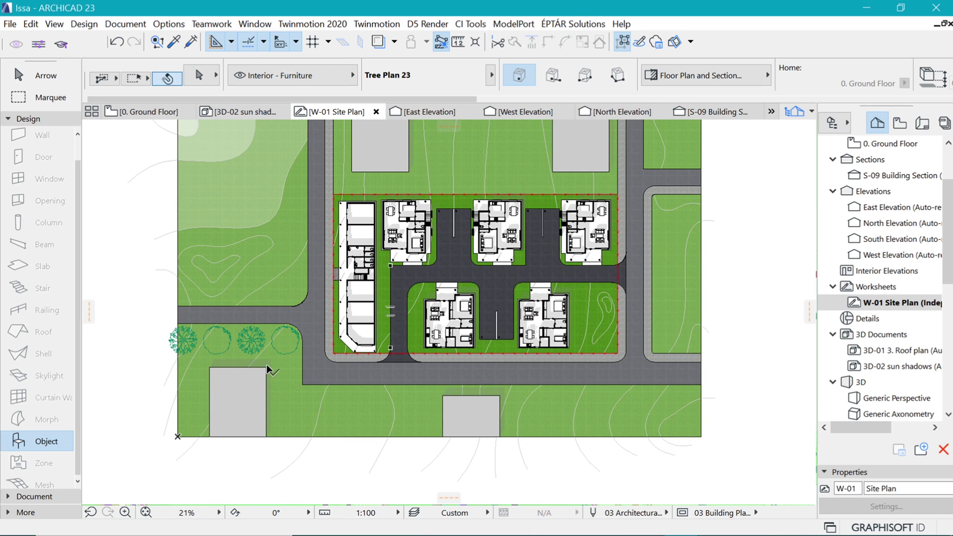
scroll(390, 404, up, 2)
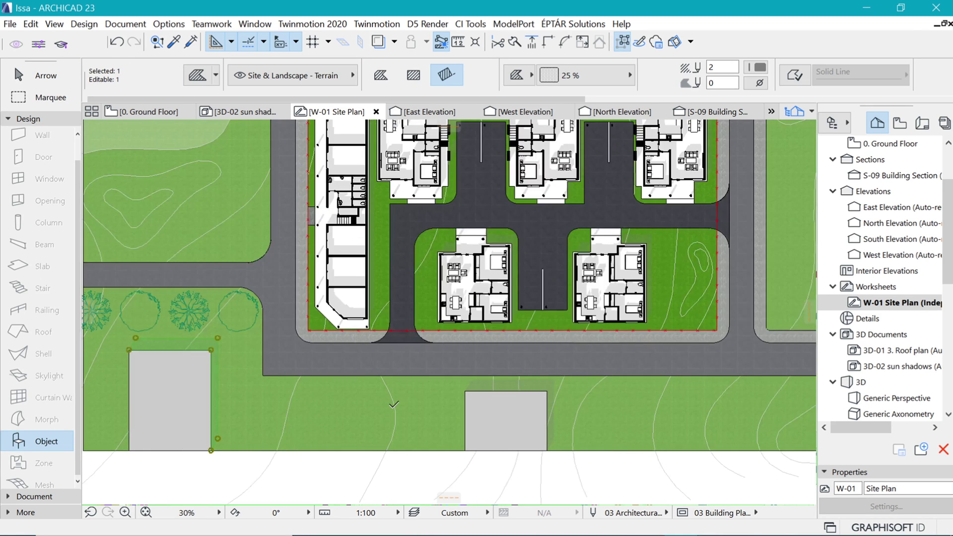
shift+click(555, 386)
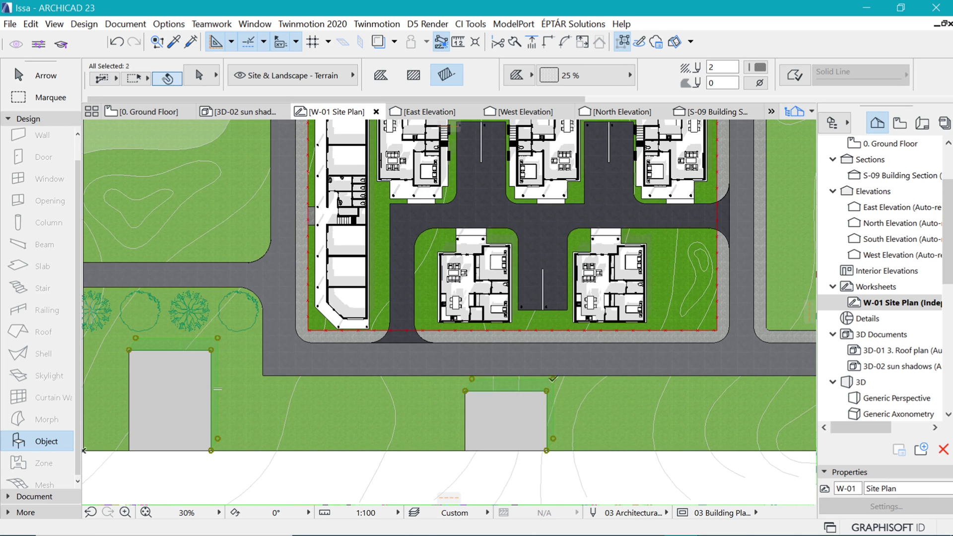
scroll(407, 270, up, 4)
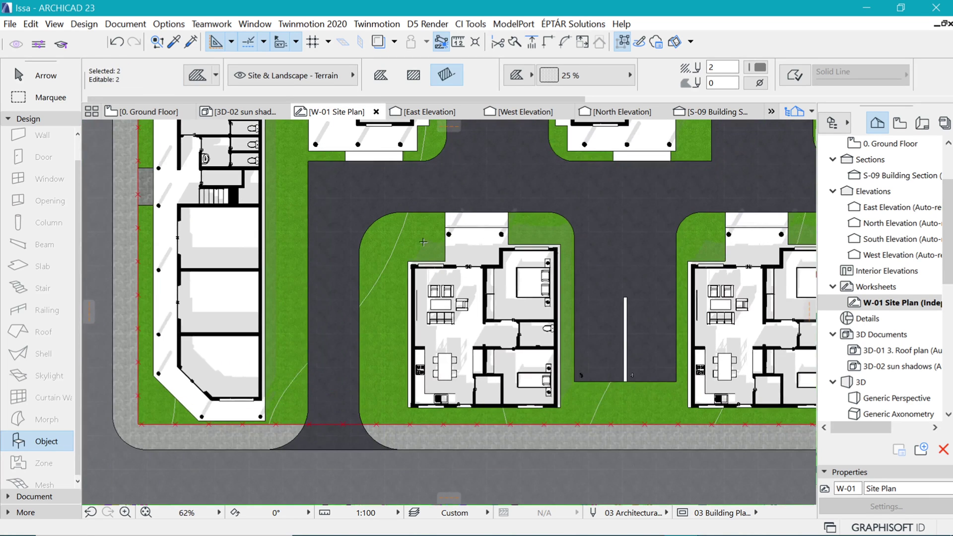
shift+click(425, 243)
shift+click(279, 253)
shift+click(565, 232)
shift+click(720, 253)
scroll(711, 299, down, 2)
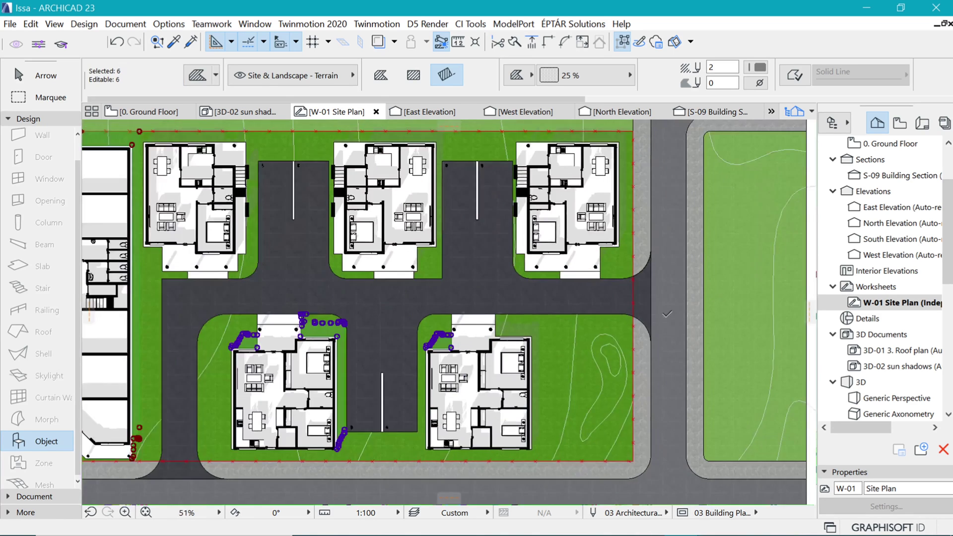
scroll(712, 300, up, 2)
shift+click(504, 341)
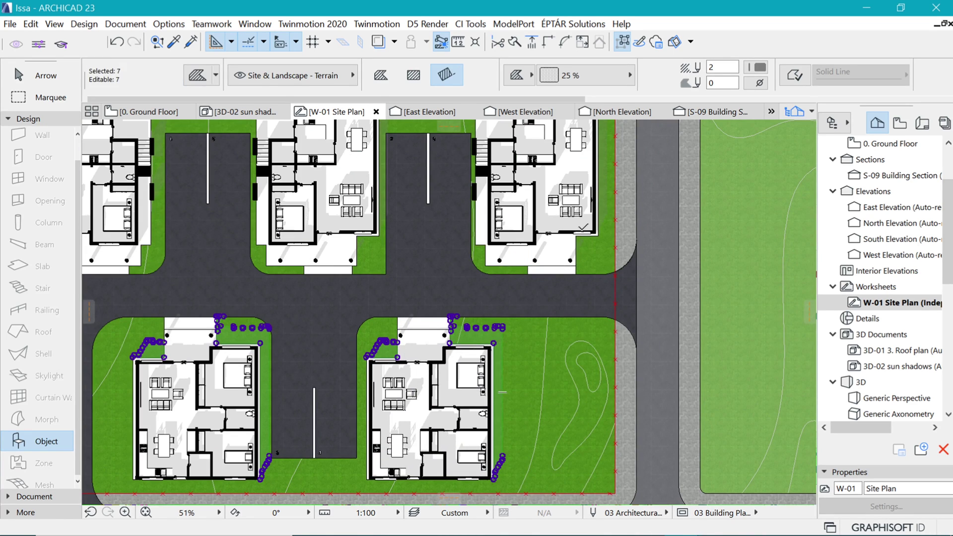
shift+click(610, 198)
scroll(658, 395, down, 2)
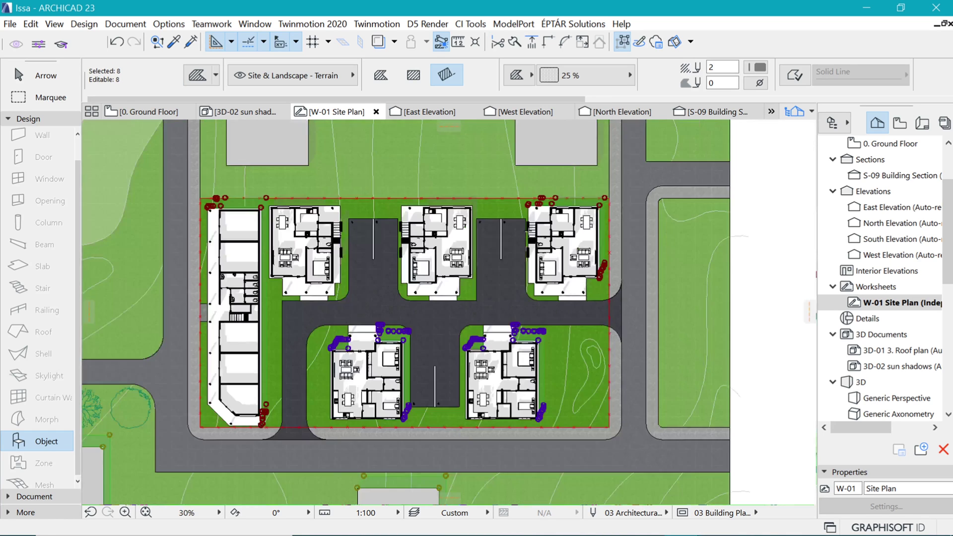
scroll(453, 238, up, 3)
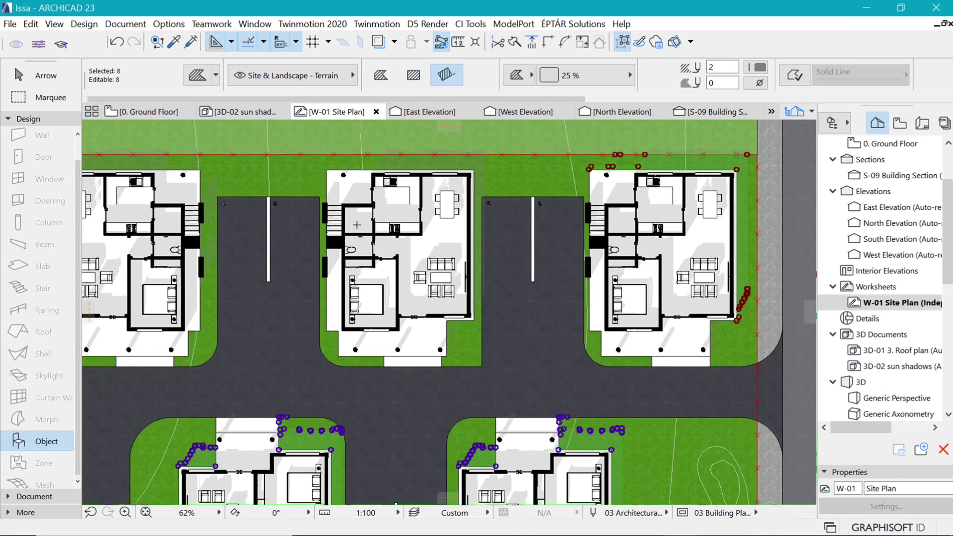
shift+click(484, 171)
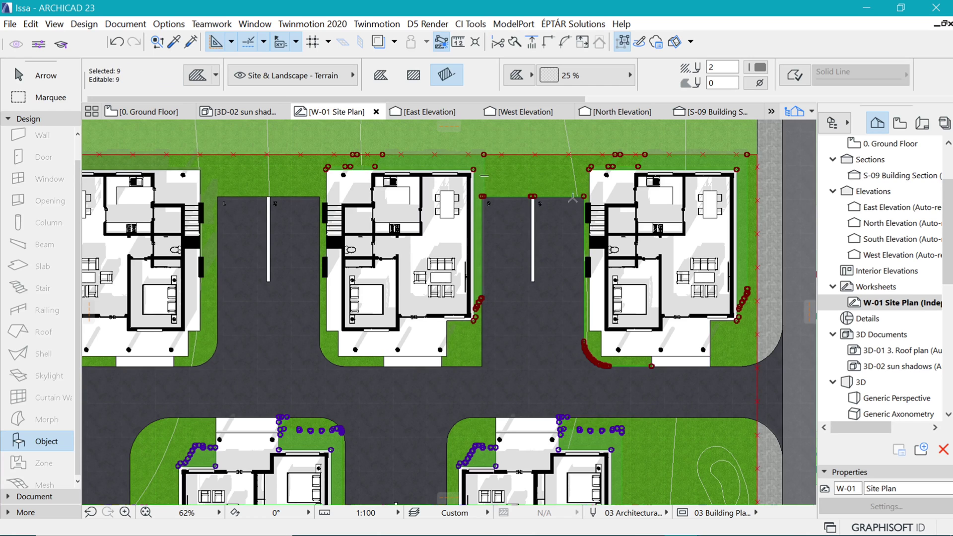
scroll(517, 187, down, 2)
scroll(164, 242, up, 2)
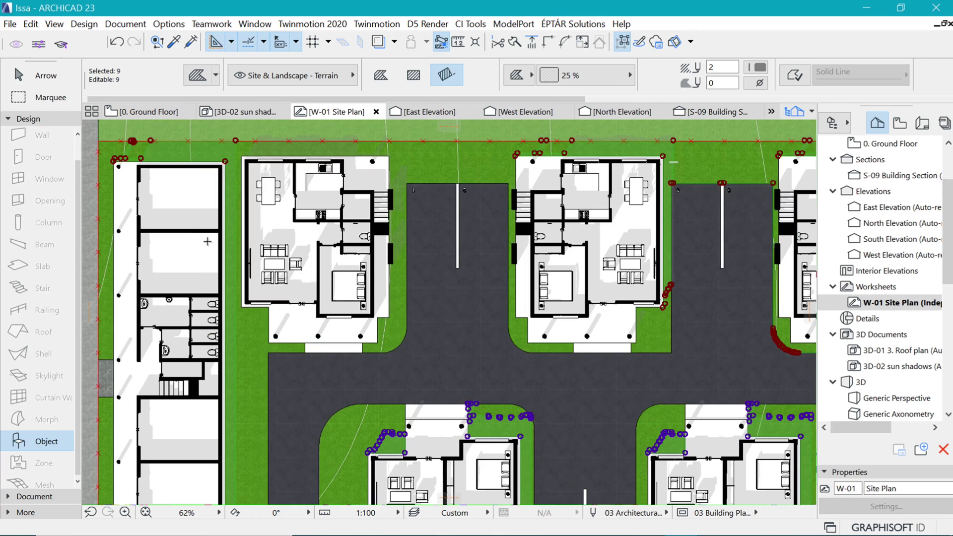
key(shift)
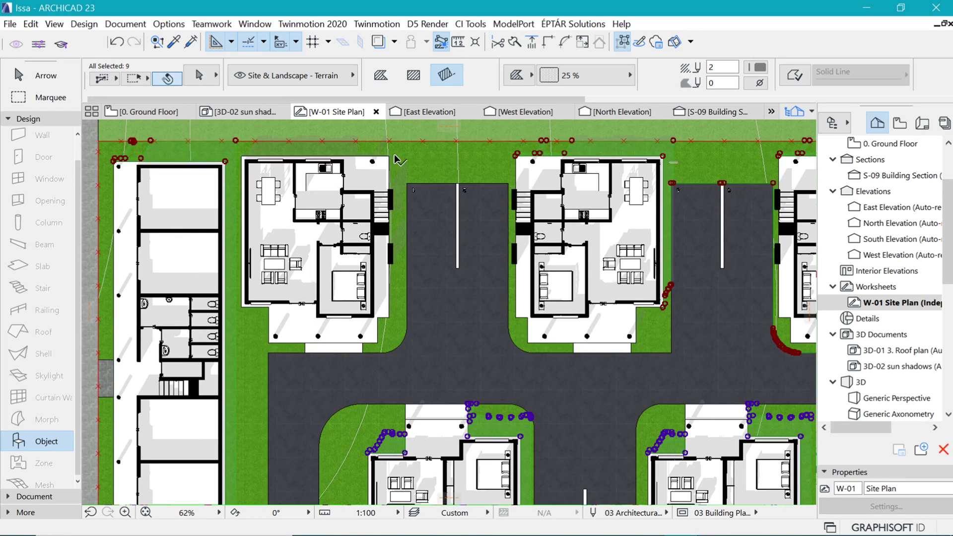
shift+click(325, 153)
scroll(283, 202, down, 2)
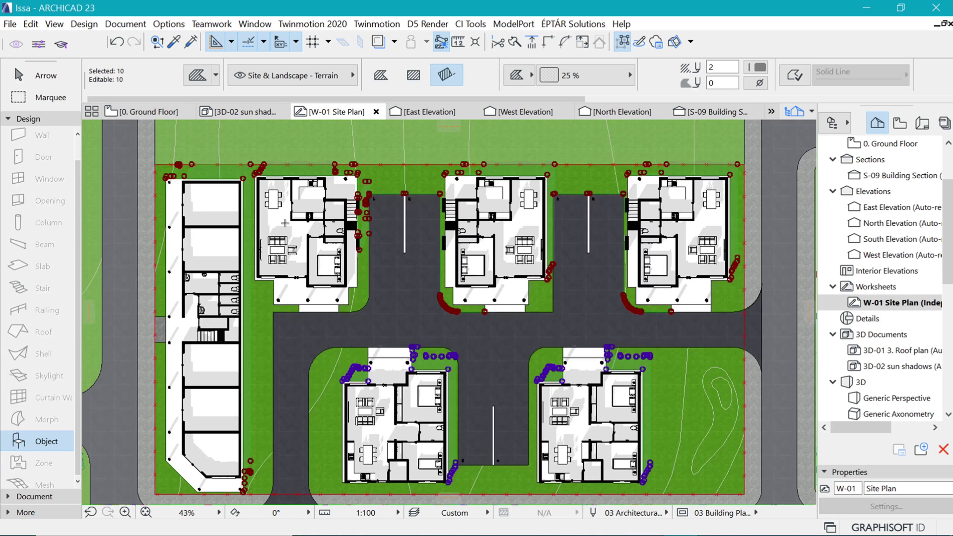
scroll(258, 331, down, 1)
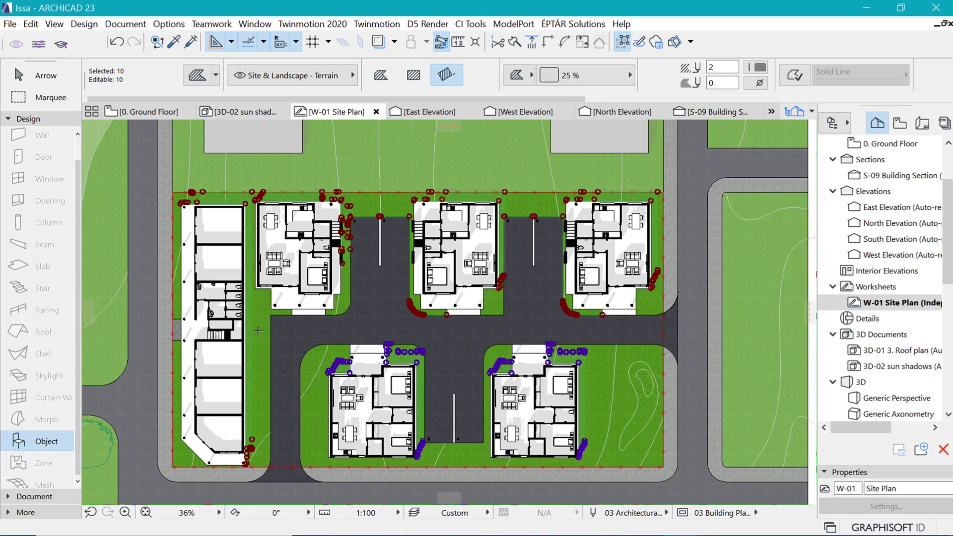
scroll(435, 342, down, 4)
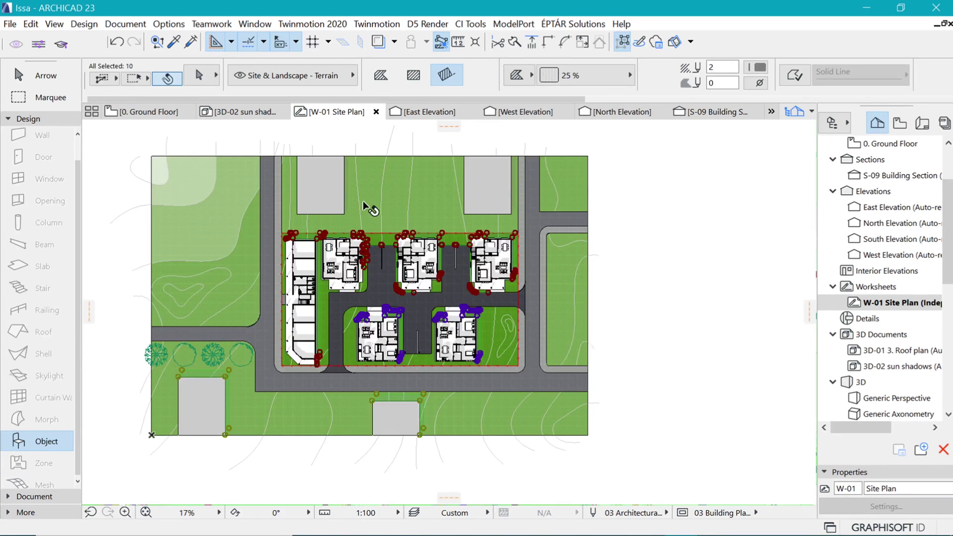
shift+click(516, 197)
shift+click(513, 203)
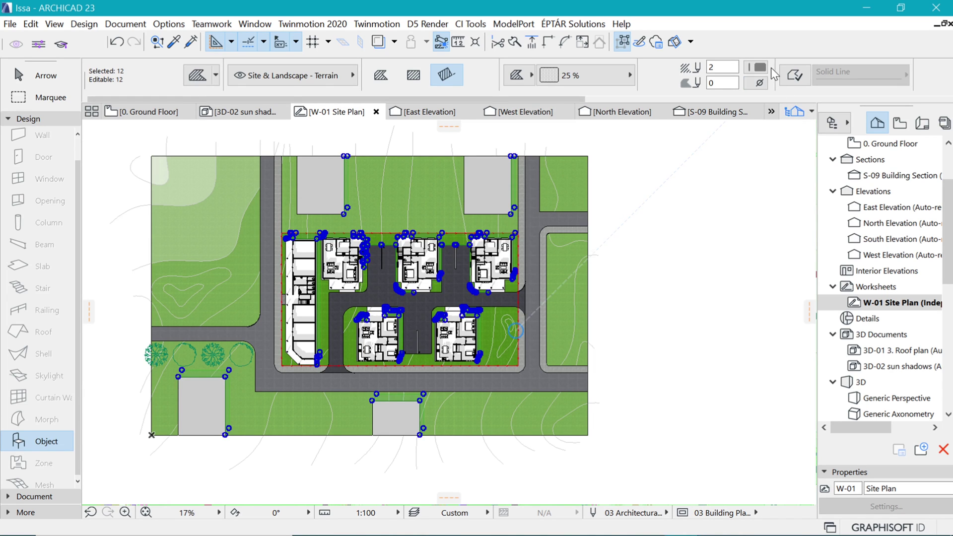
click(758, 67)
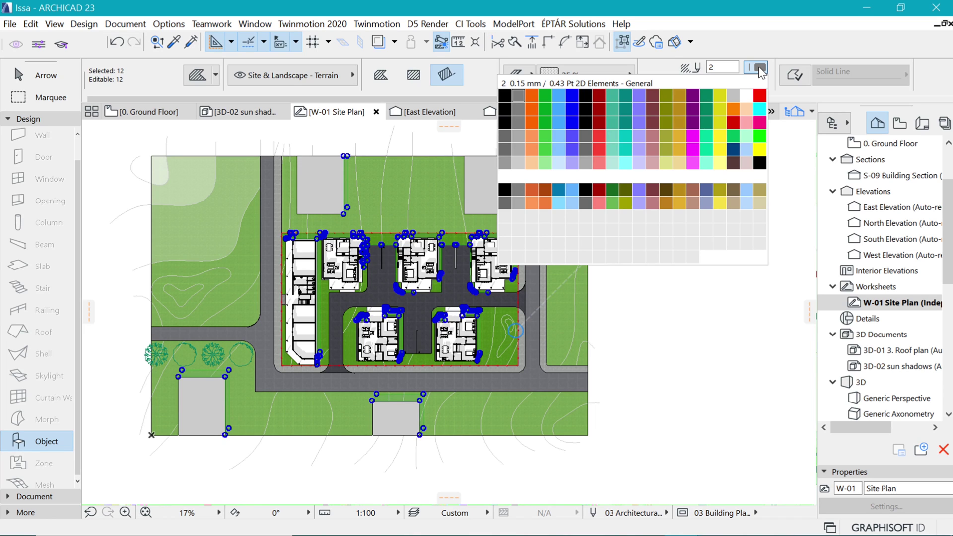
click(505, 93)
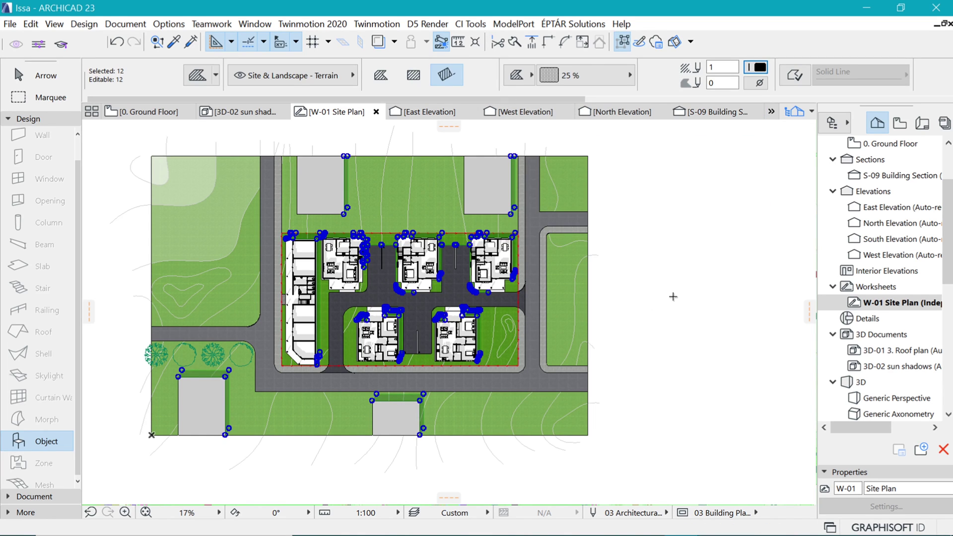
key(Escape)
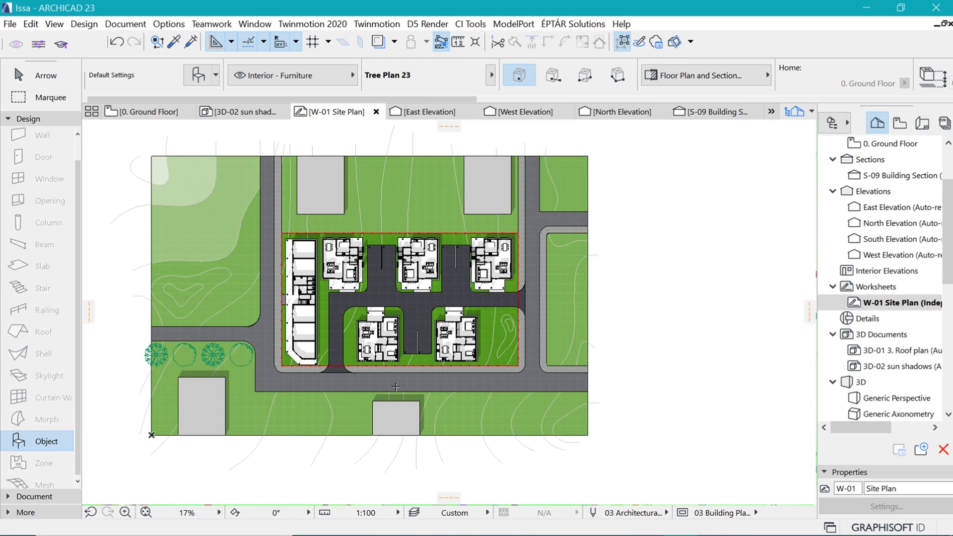
Step: Copy the tree at the road corner twice onto the southern grass strip, placing both copies between the two grey blocks
scroll(400, 386, up, 2)
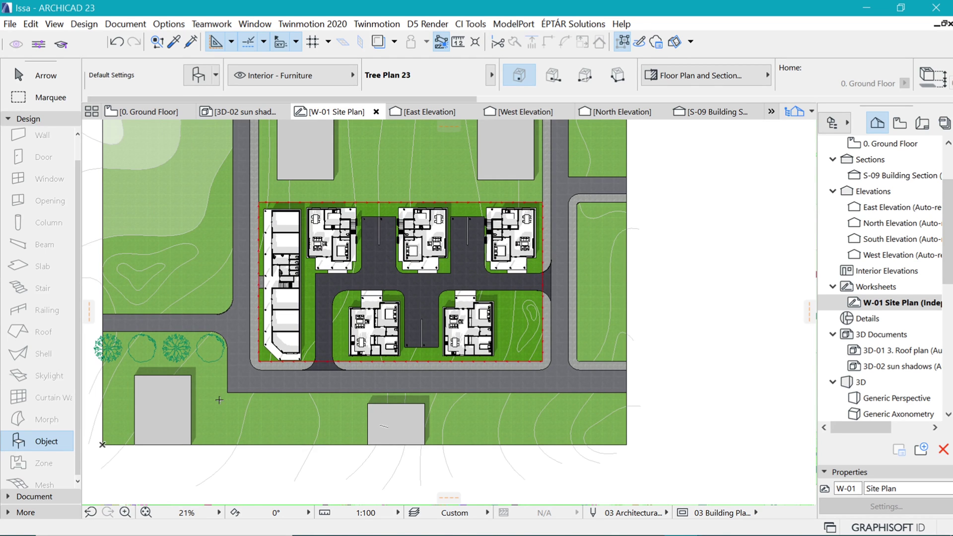
scroll(219, 400, up, 1)
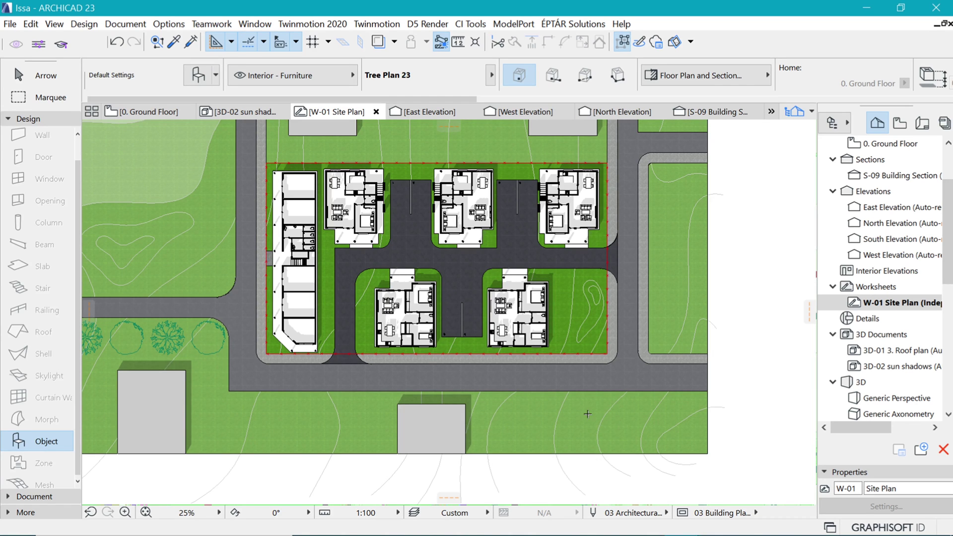
scroll(338, 477, down, 1)
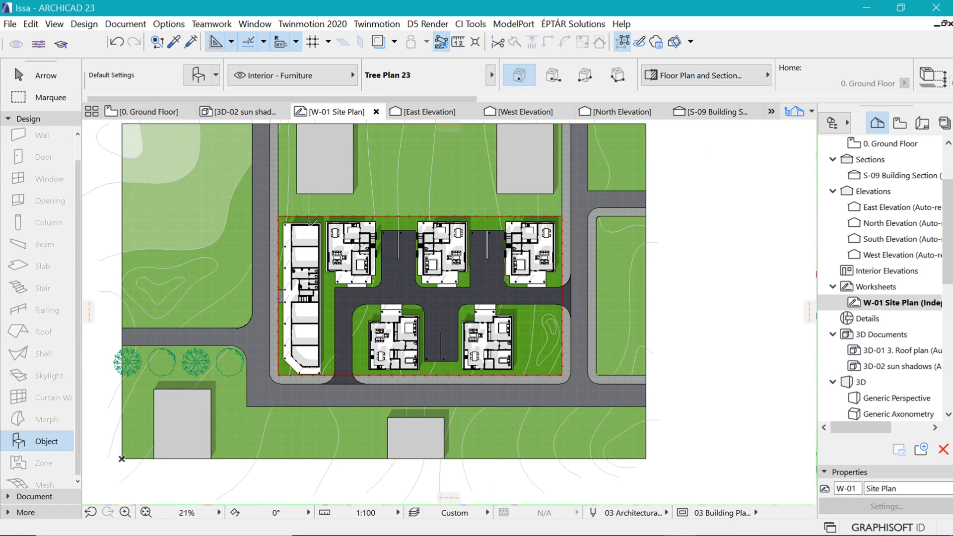
shift+click(228, 368)
key(ctrl+shift+d)
click(230, 367)
click(357, 427)
key(ctrl+shift+d)
click(357, 421)
click(302, 420)
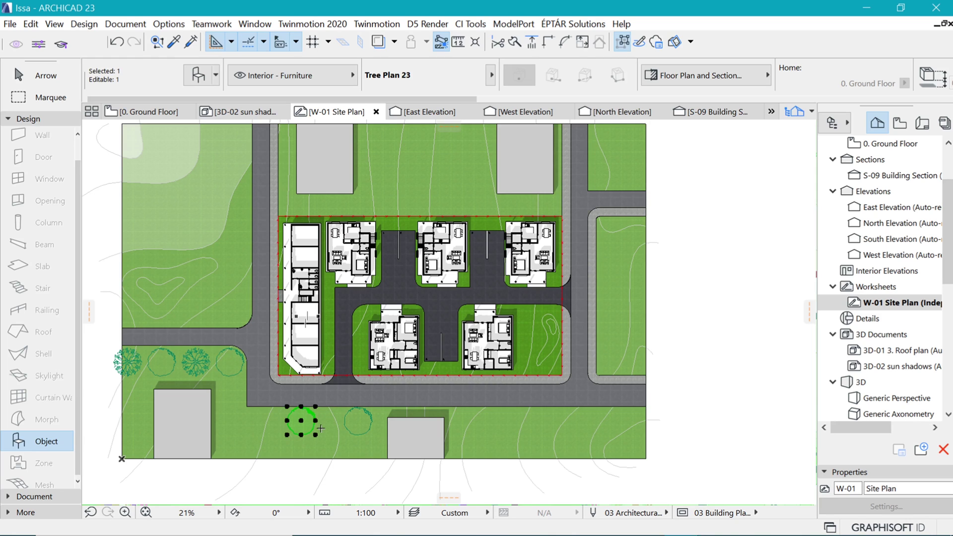
Step: Copy the tree onto the eastern grass parcel beside the road, once near its southern end and once near its northern end
key(ctrl+shift+d)
click(301, 421)
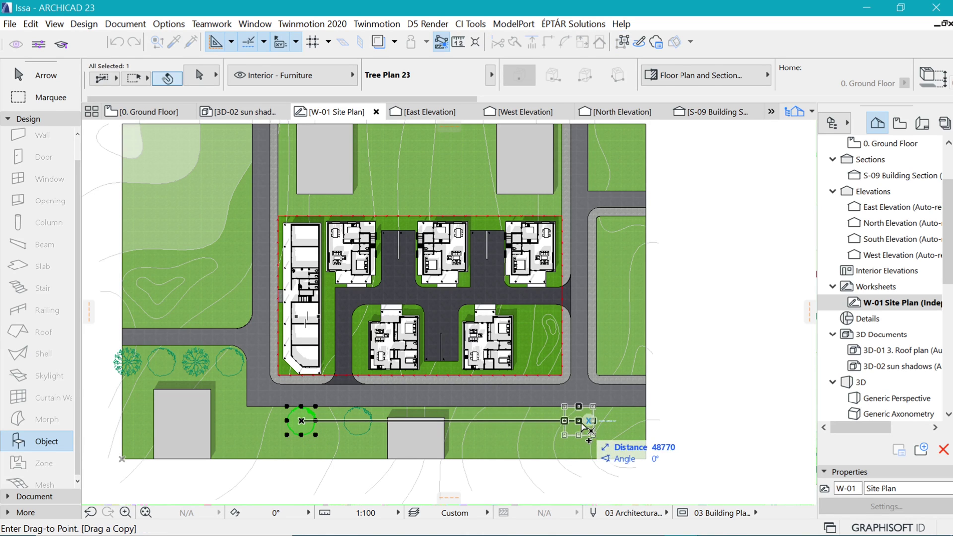
click(610, 352)
key(ctrl+shift+d)
click(610, 352)
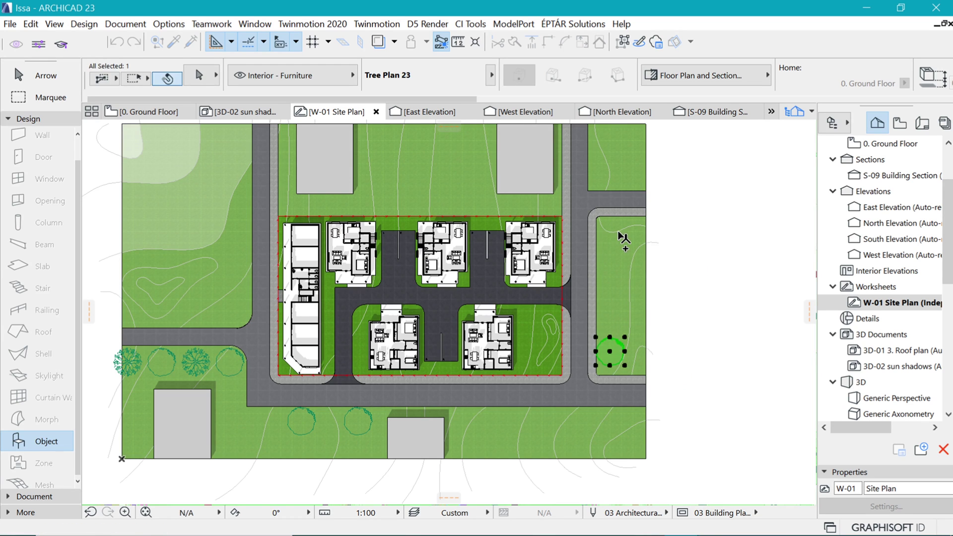
click(624, 248)
Step: Copy the northern tree of the eastern parcel to the grass at the plot's southeast corner
key(ctrl+shift+d)
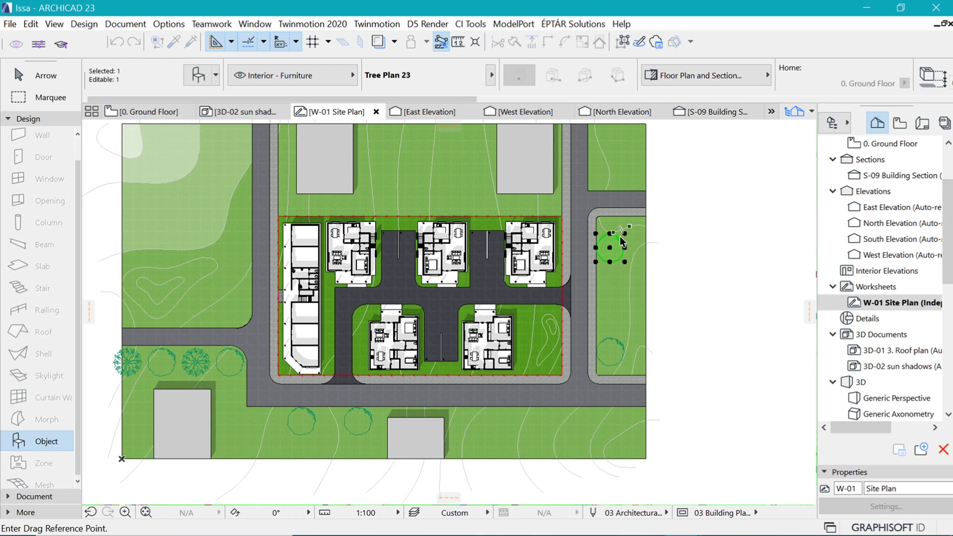
click(610, 247)
scroll(552, 377, up, 3)
scroll(552, 377, up, 2)
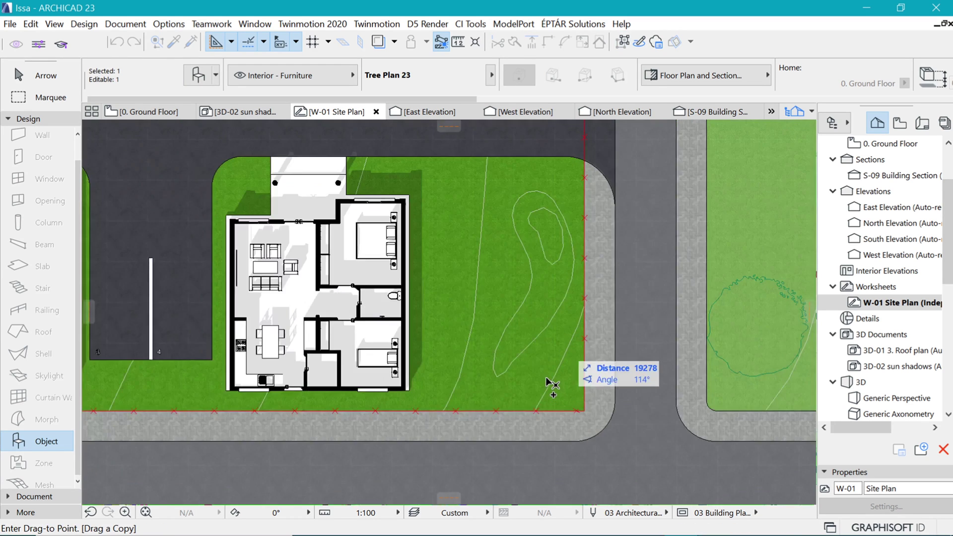
click(543, 369)
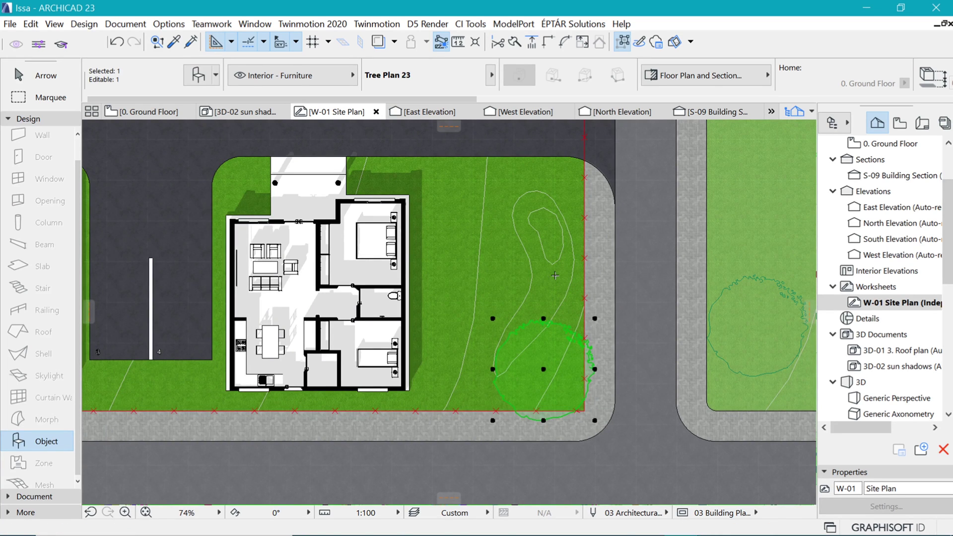
Step: Set the contour pen of the tree at the plot's southeast corner to light green pen 104, and deselect the tree
key(ctrl+t)
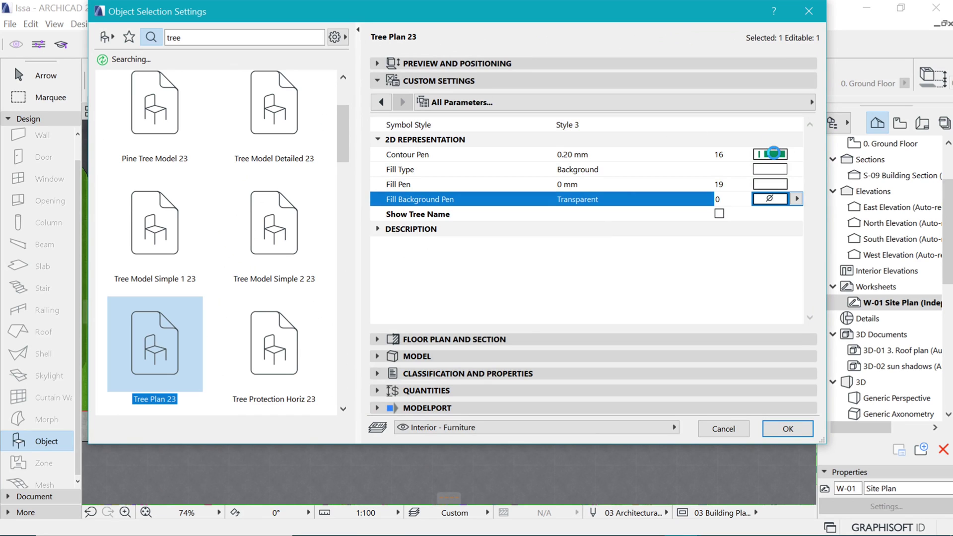
click(774, 153)
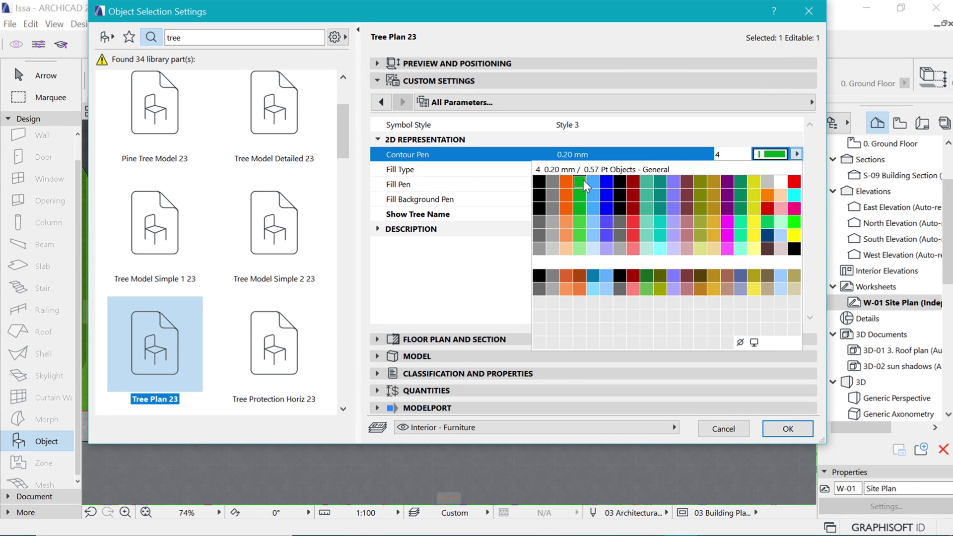
click(579, 249)
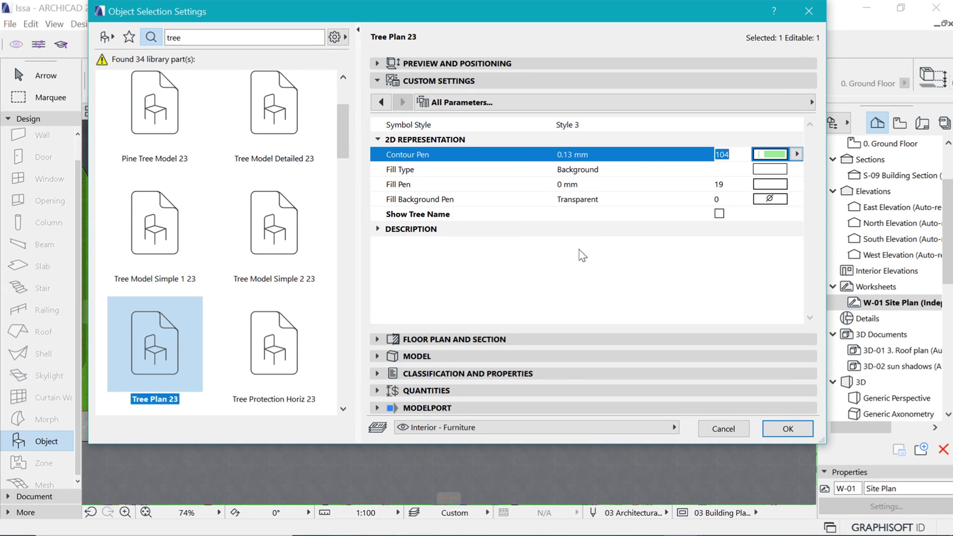
click(788, 429)
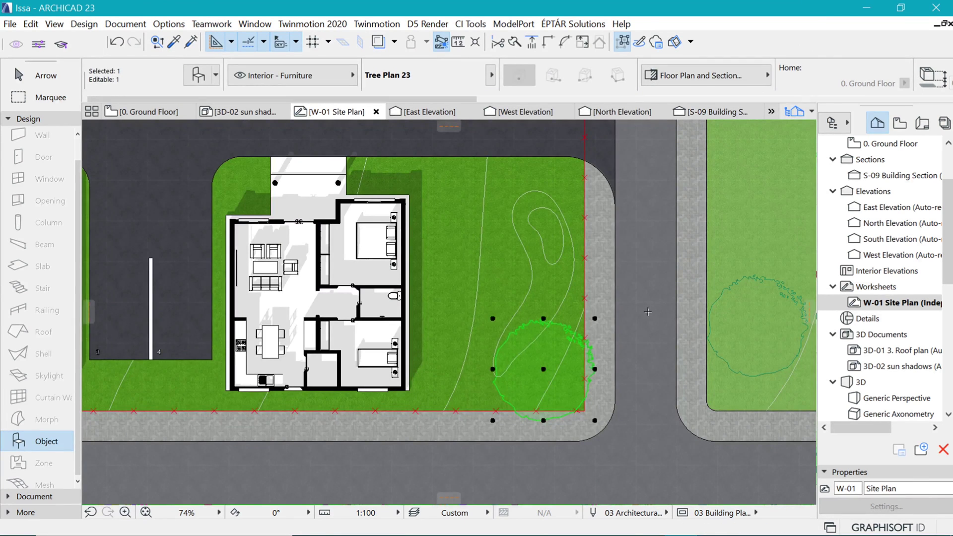
click(653, 333)
Step: Copy the tree at the plot's southeast corner to the southern end of the parking lane between the two southern houses
scroll(599, 427, down, 3)
scroll(599, 426, down, 2)
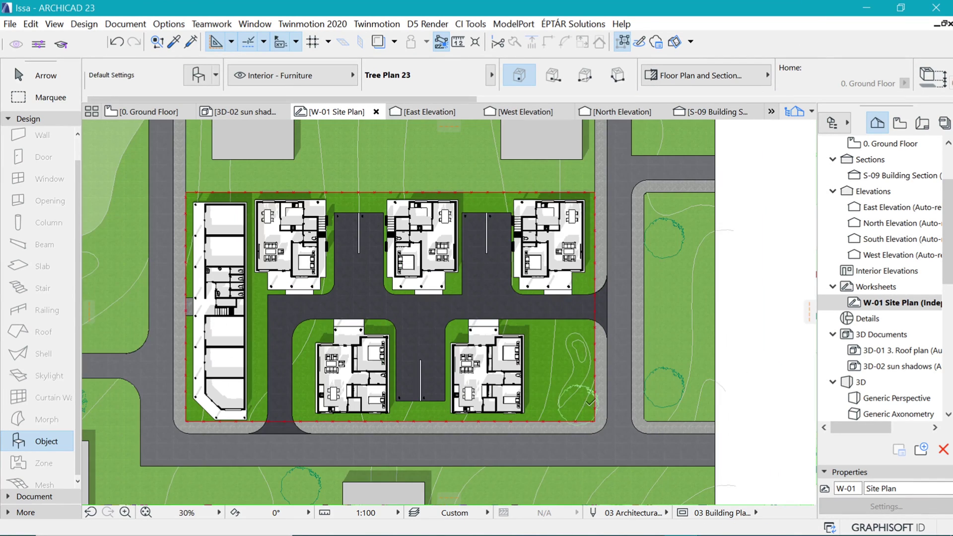
click(579, 381)
ctrl+drag(578, 405, 427, 412)
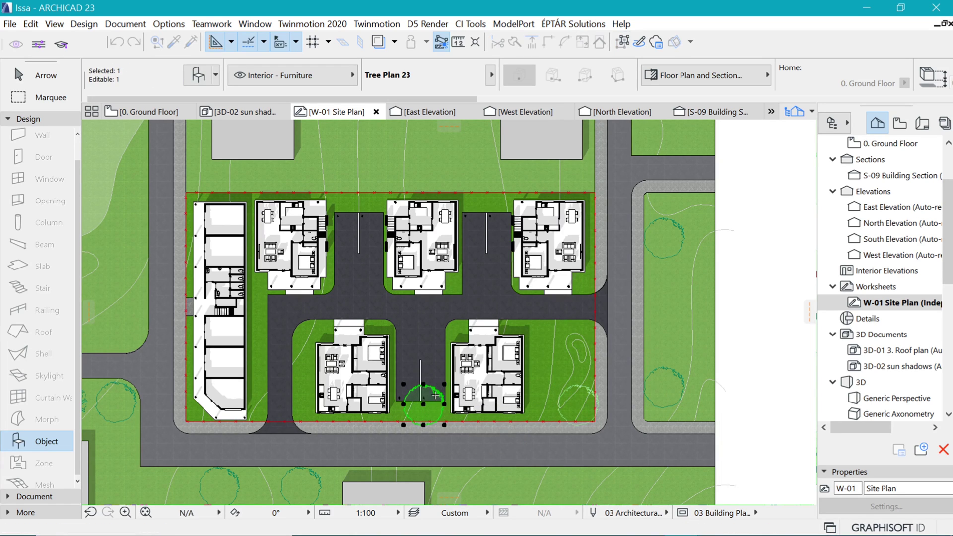
Step: Change the copied tree between the two southern houses to tree plan Style 10
key(ctrl+t)
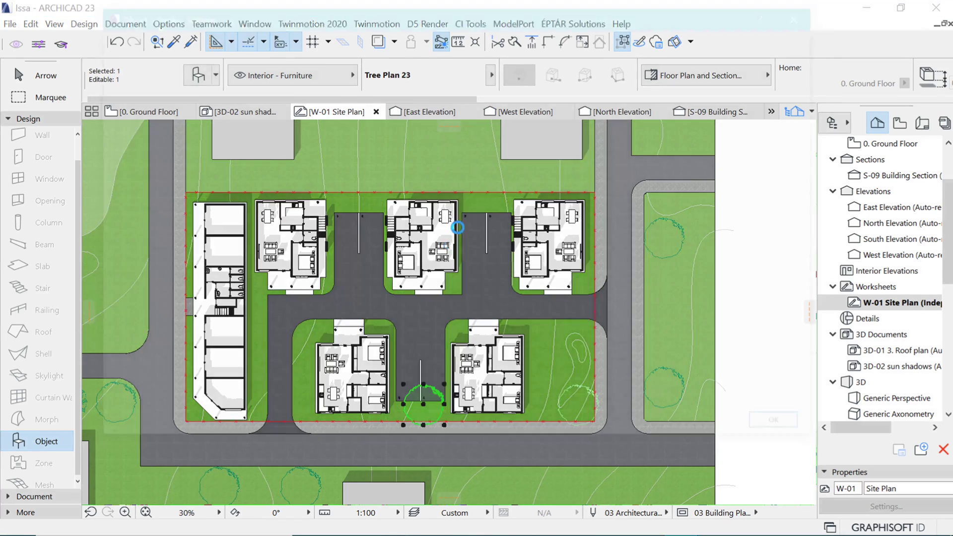
click(812, 102)
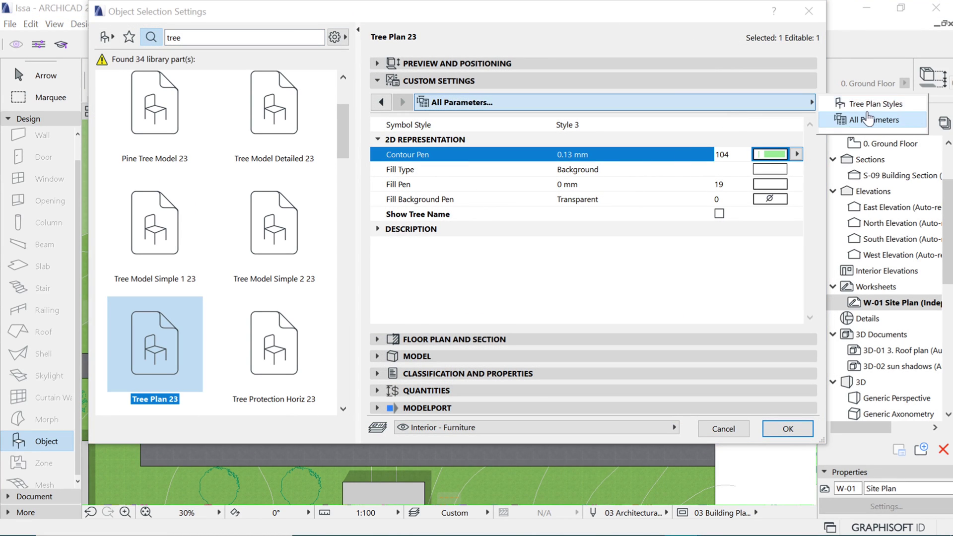
click(869, 101)
click(670, 251)
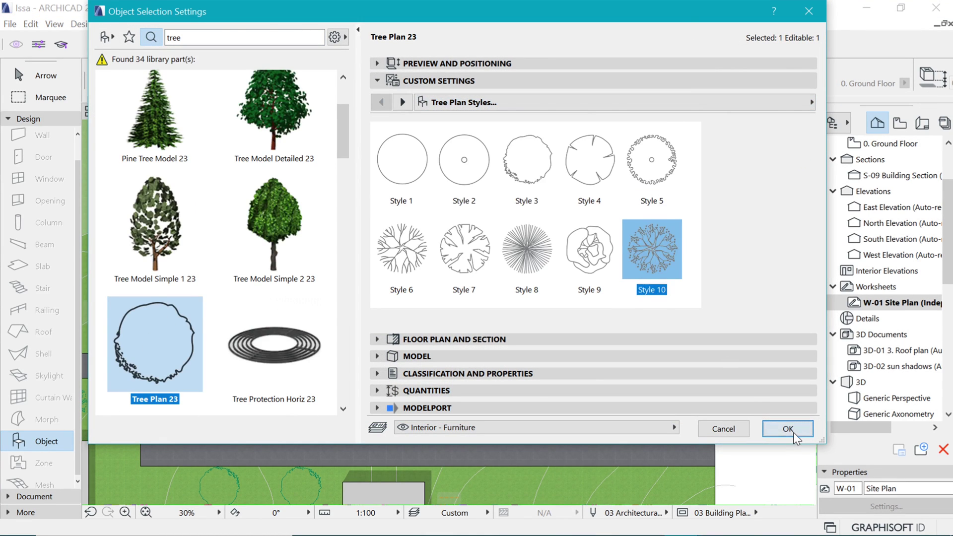
click(789, 430)
click(431, 406)
scroll(427, 405, up, 3)
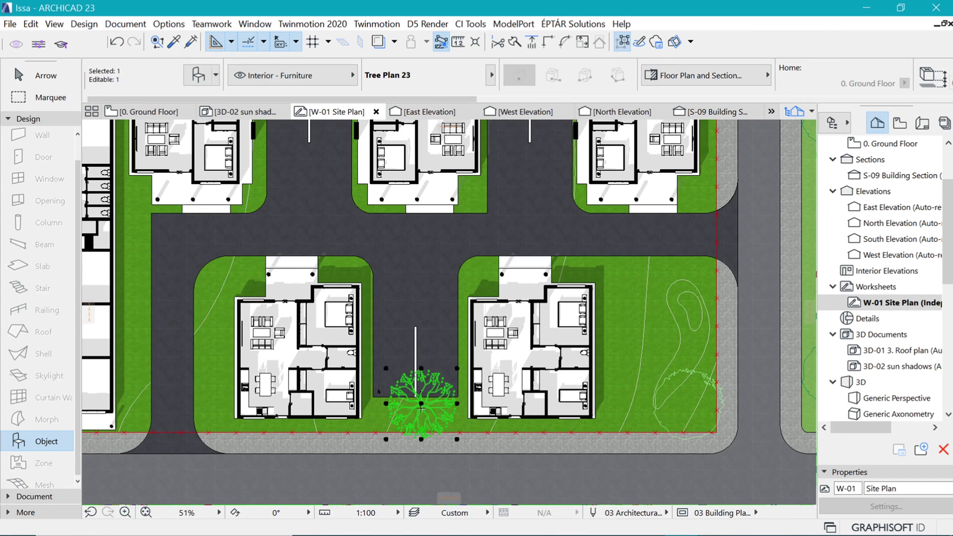
Step: Copy the Style 10 tree to the northern ends of both parking lanes between the three northern houses, and deselect it
scroll(421, 408, down, 4)
key(ctrl)
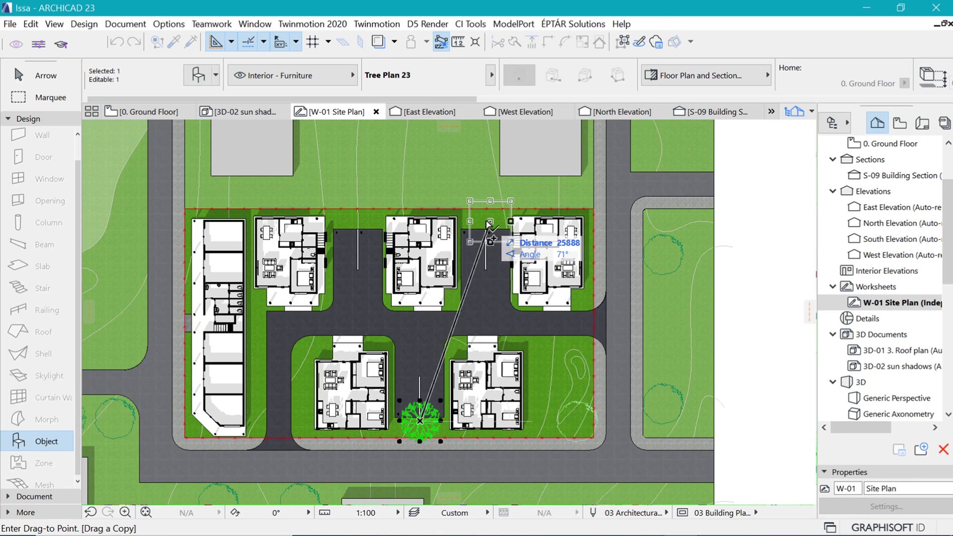
click(490, 224)
click(489, 223)
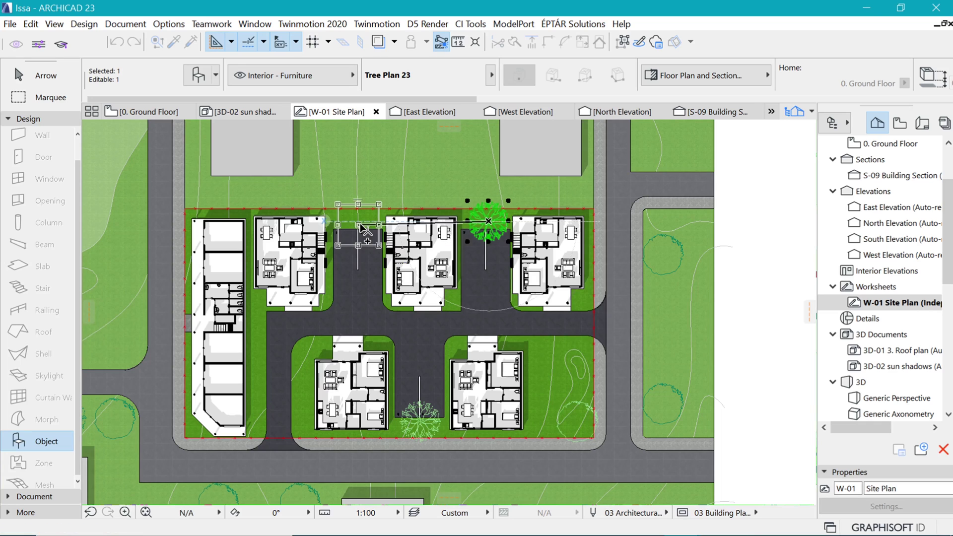
click(358, 225)
key(Escape)
Step: Examine the whole site plan, including the plot with its houses and trees and a room fill in the long western building
scroll(391, 321, down, 3)
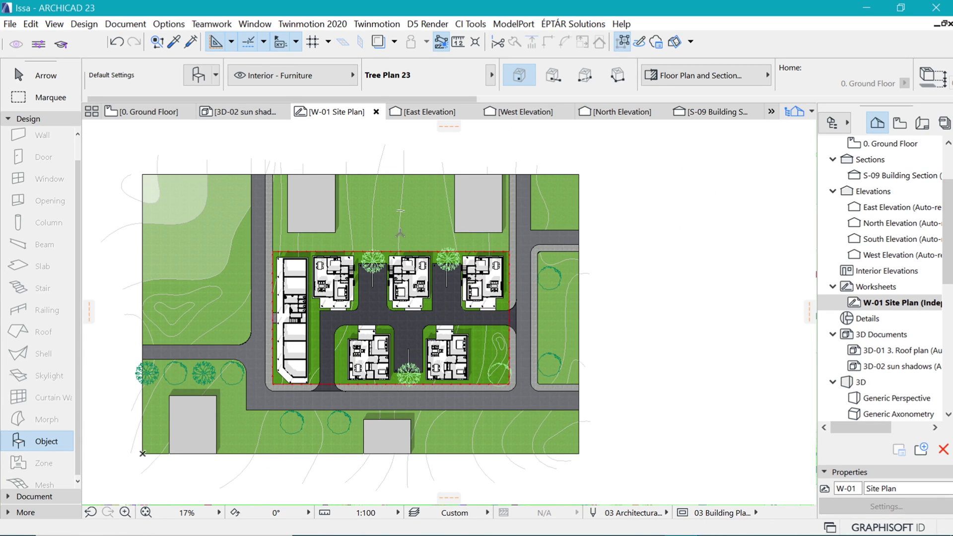
scroll(401, 211, up, 1)
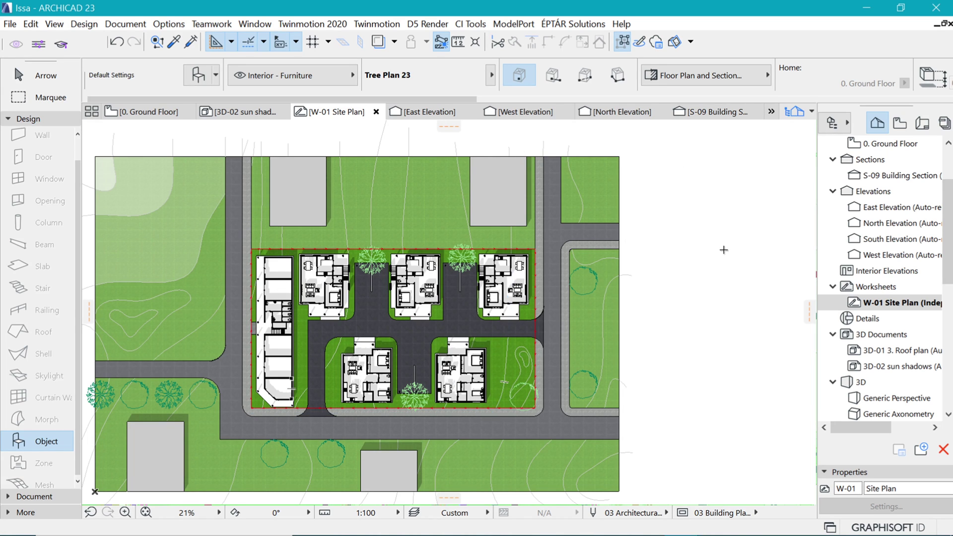
key(Escape)
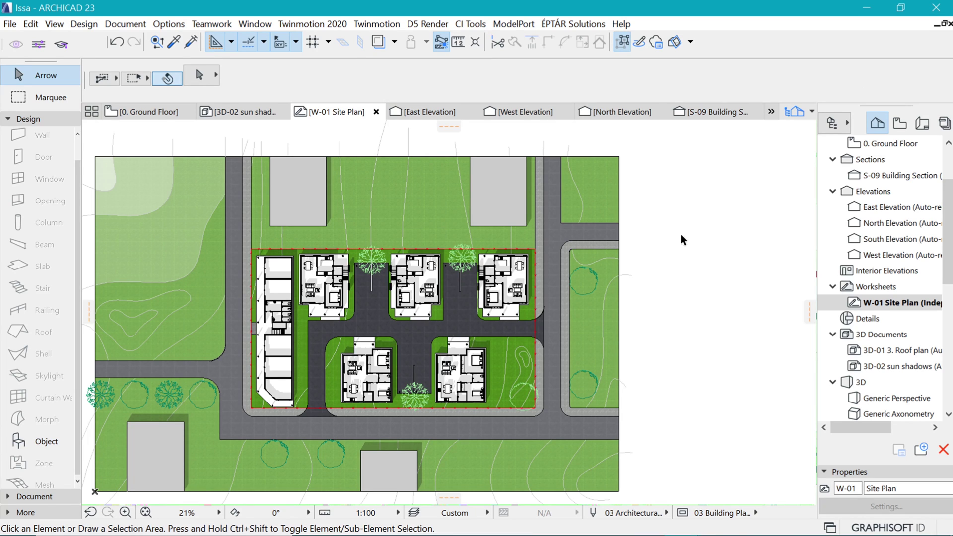
scroll(258, 298, up, 2)
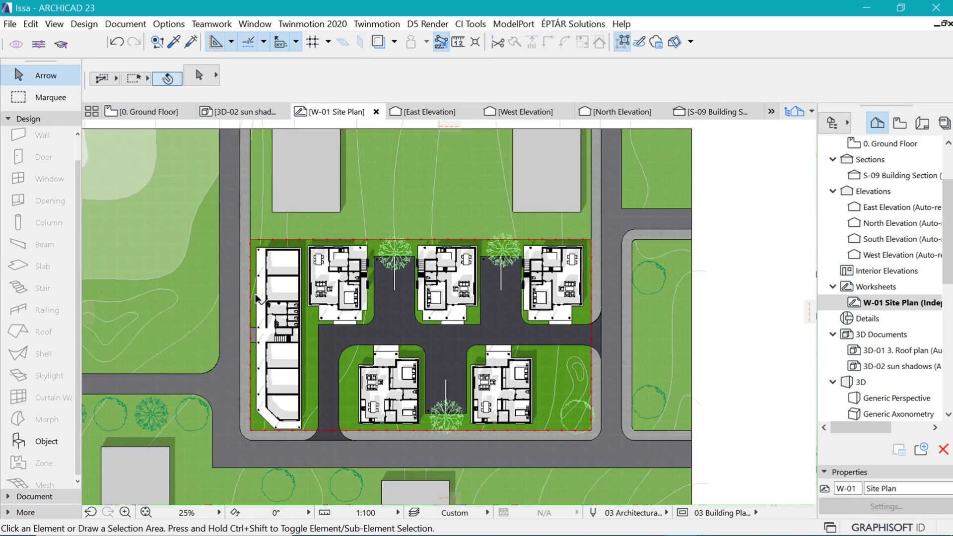
scroll(284, 352, up, 2)
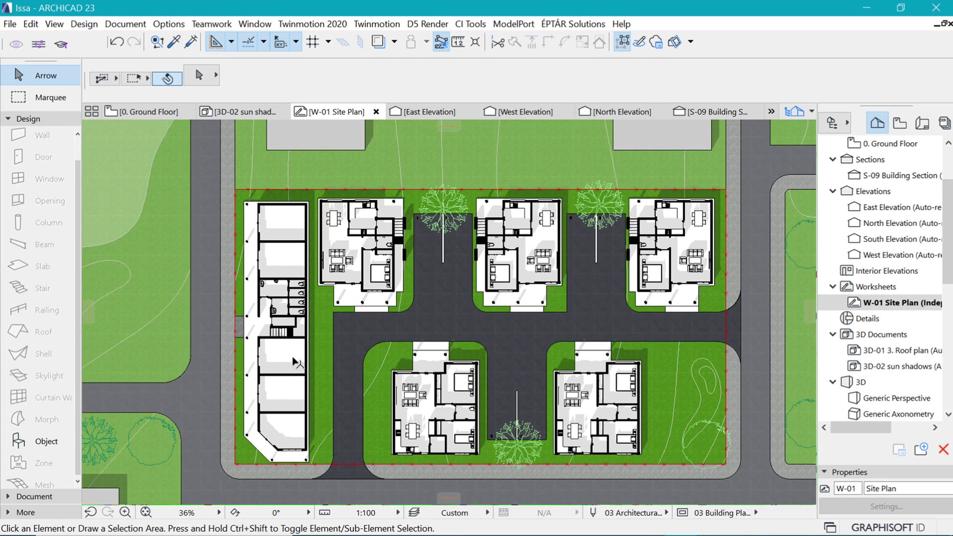
click(296, 362)
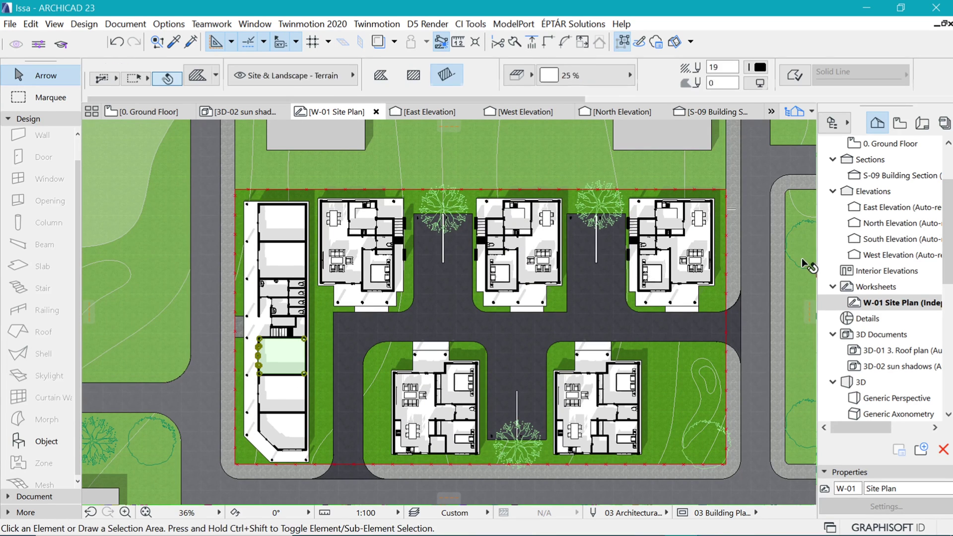
key(Escape)
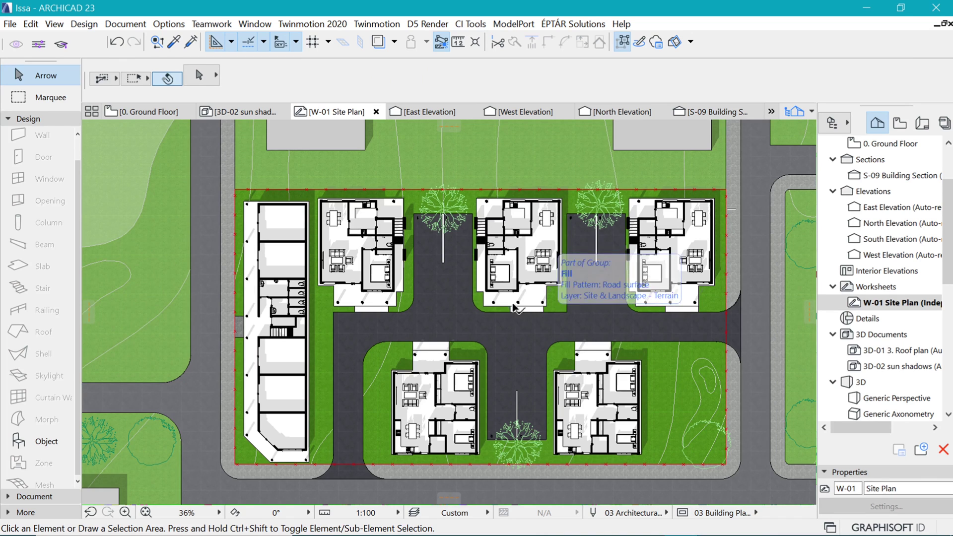
scroll(431, 297, down, 4)
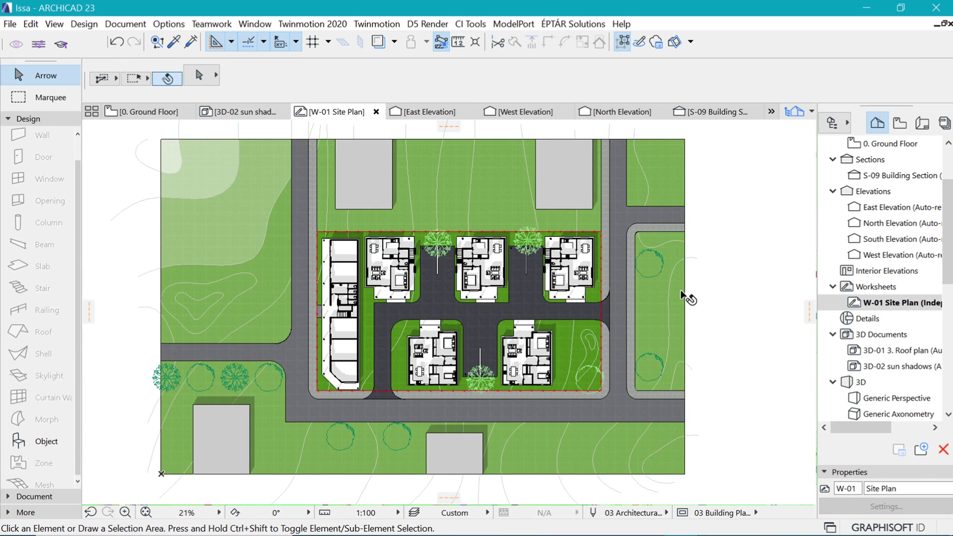
scroll(725, 286, up, 1)
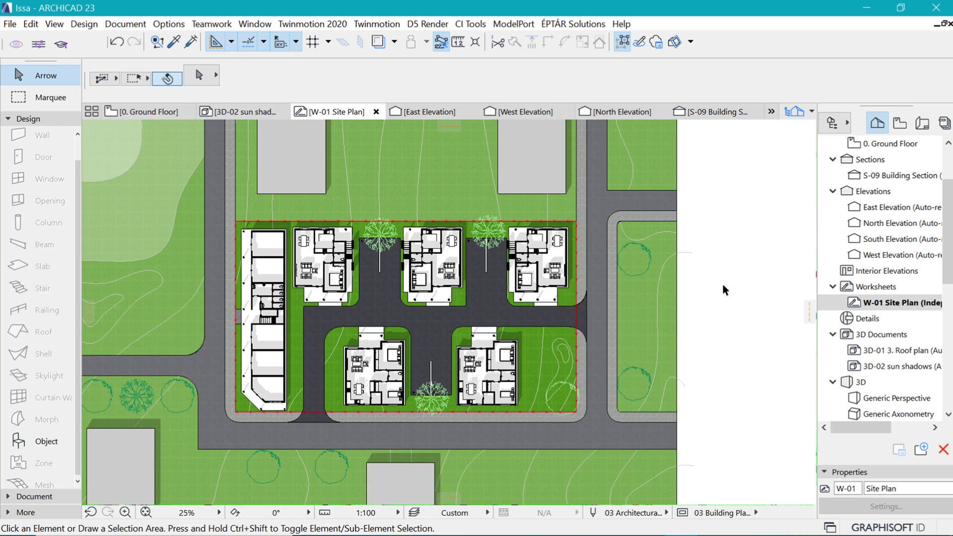
scroll(708, 308, down, 2)
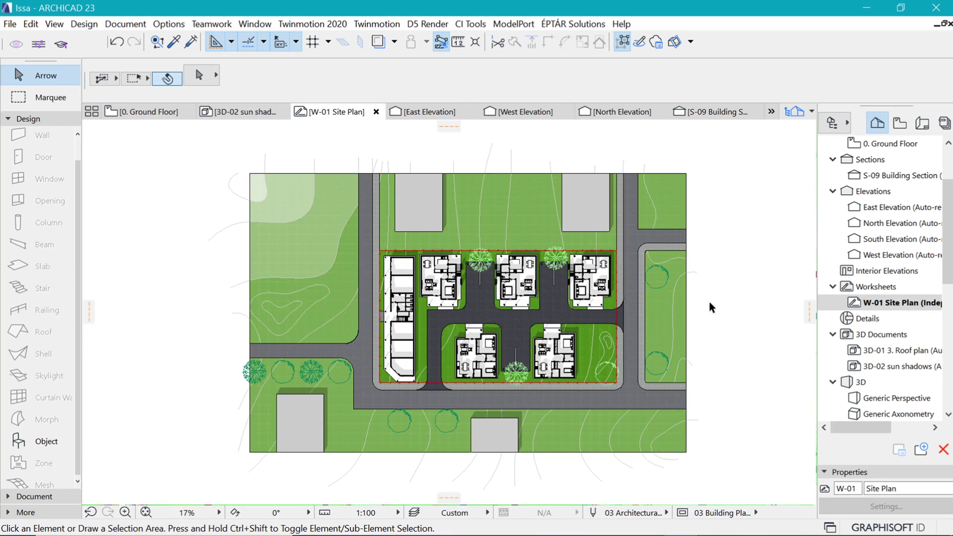